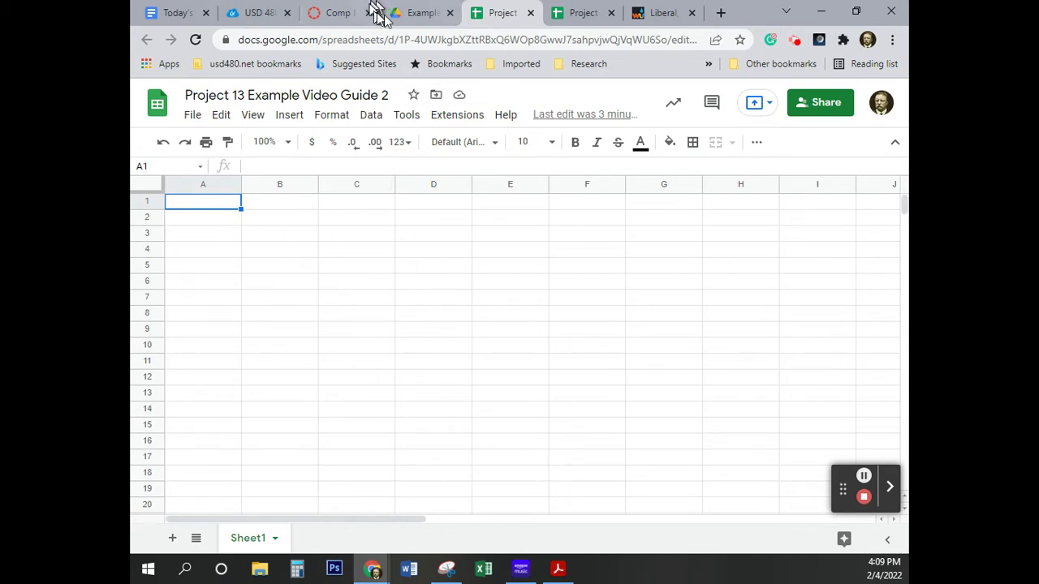
Step: Open the GAFL Unit 3, Project 13 assignment in the Canvas course, and view the Project 13 Example 4A S22 spreadsheet
click(351, 19)
scroll(514, 339, down, 10)
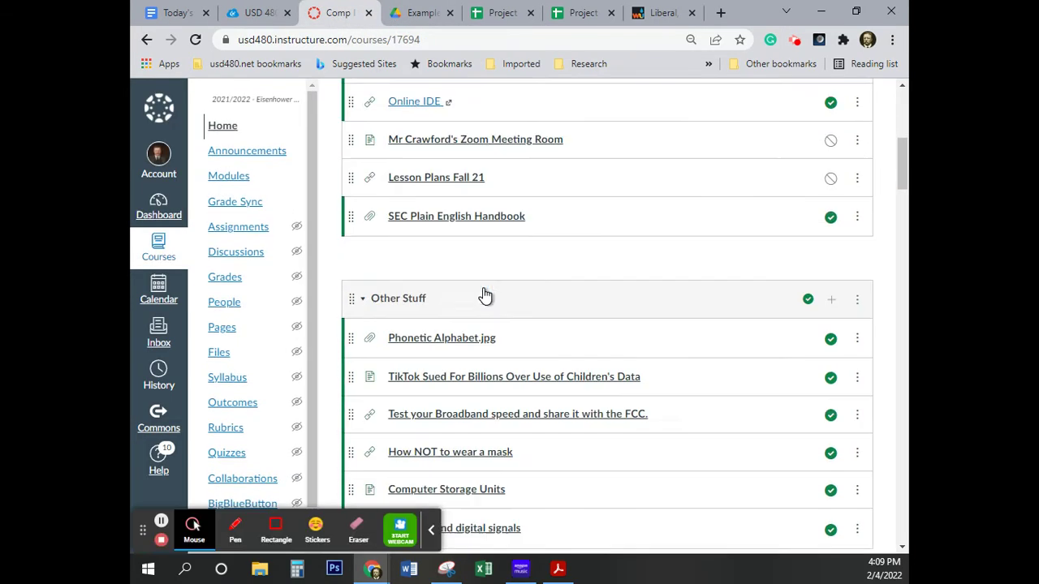
scroll(484, 294, down, 20)
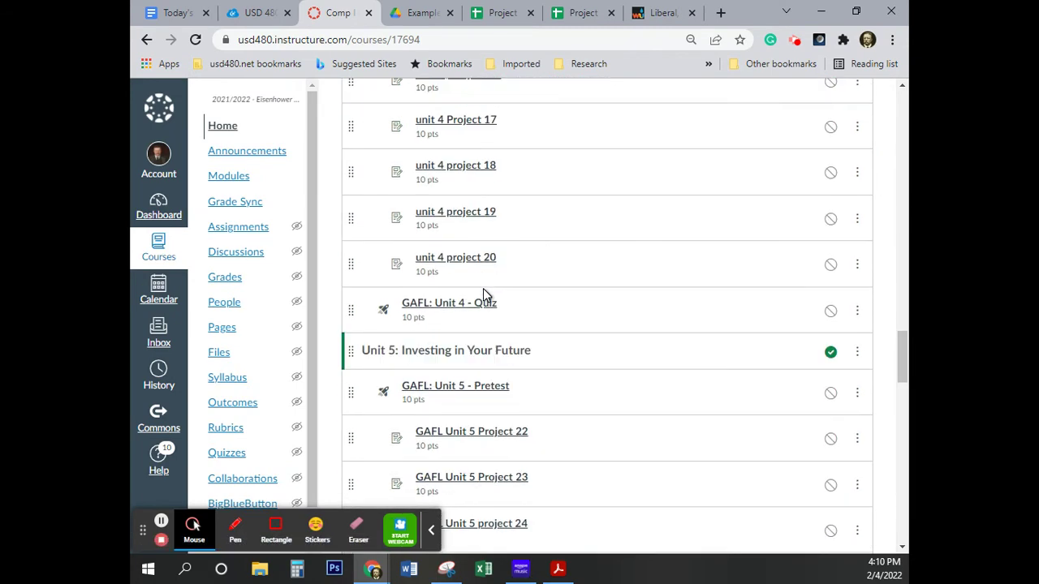
scroll(485, 295, up, 10)
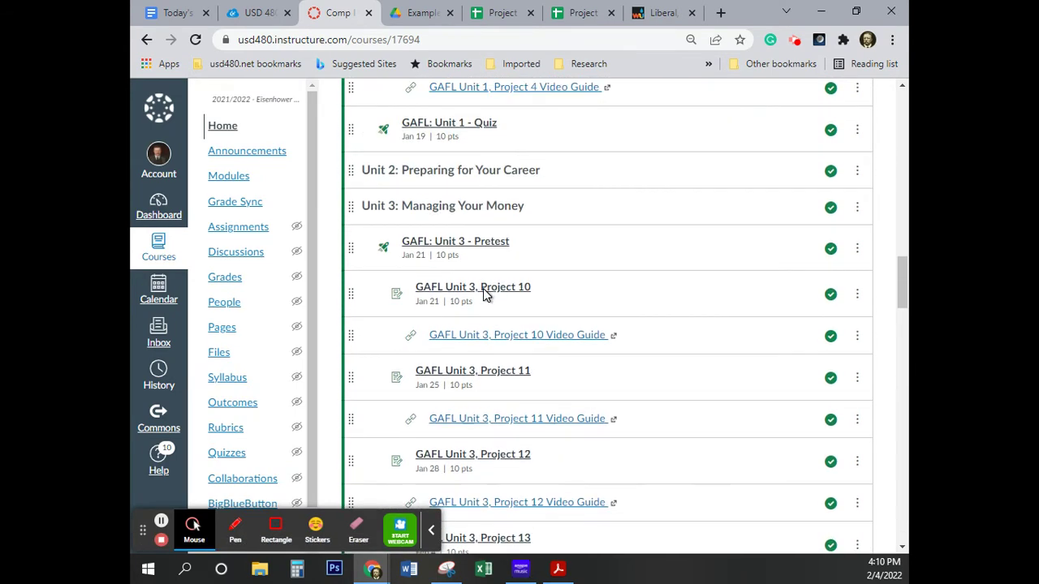
scroll(485, 297, down, 4)
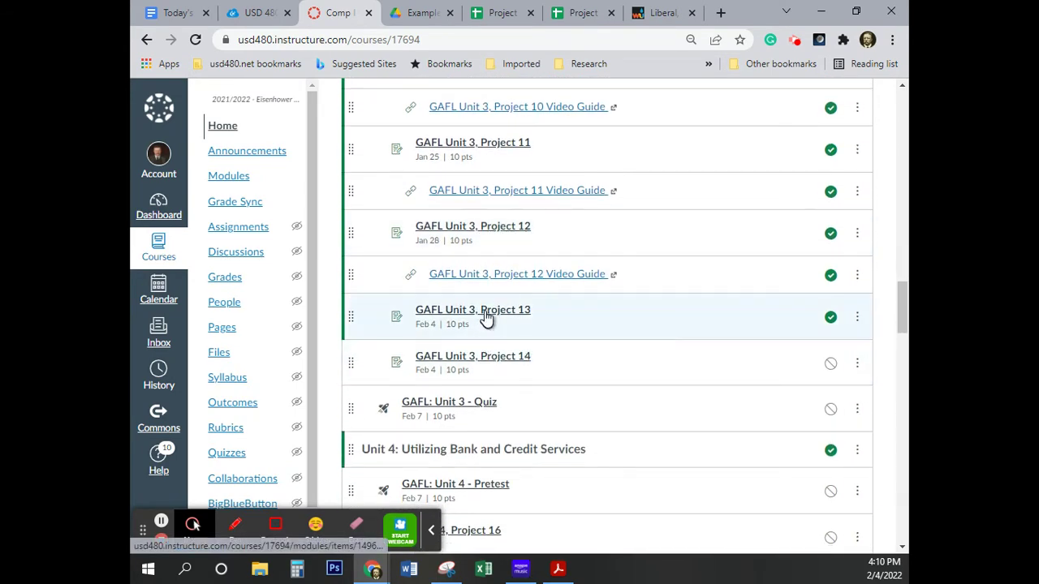
click(485, 316)
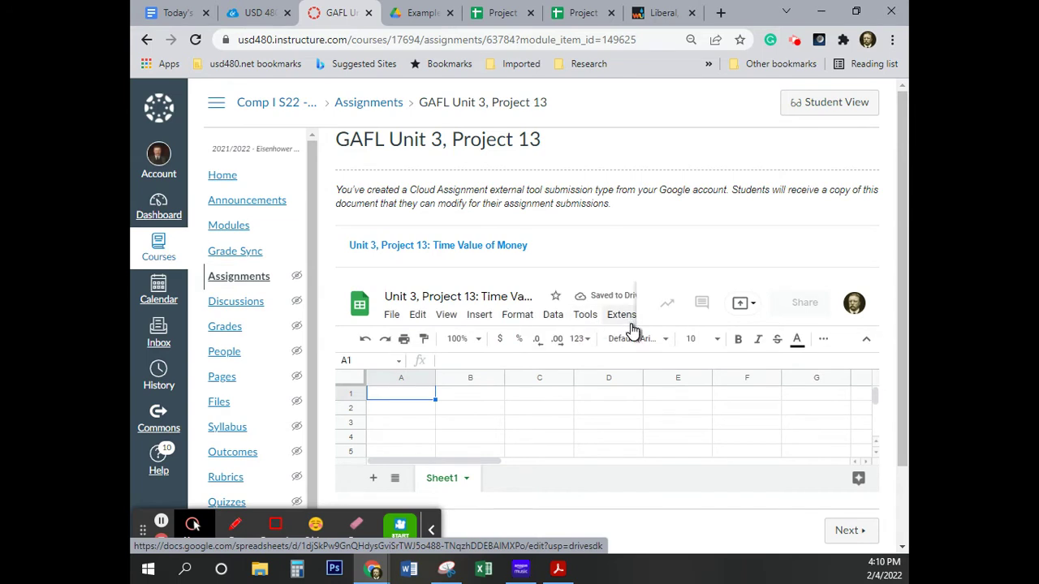
click(473, 254)
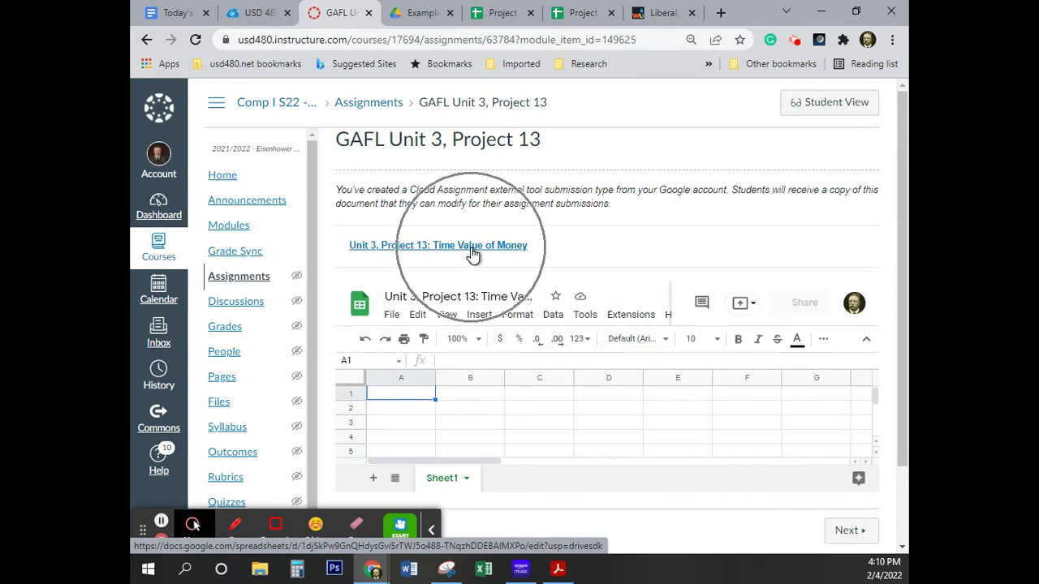
click(575, 17)
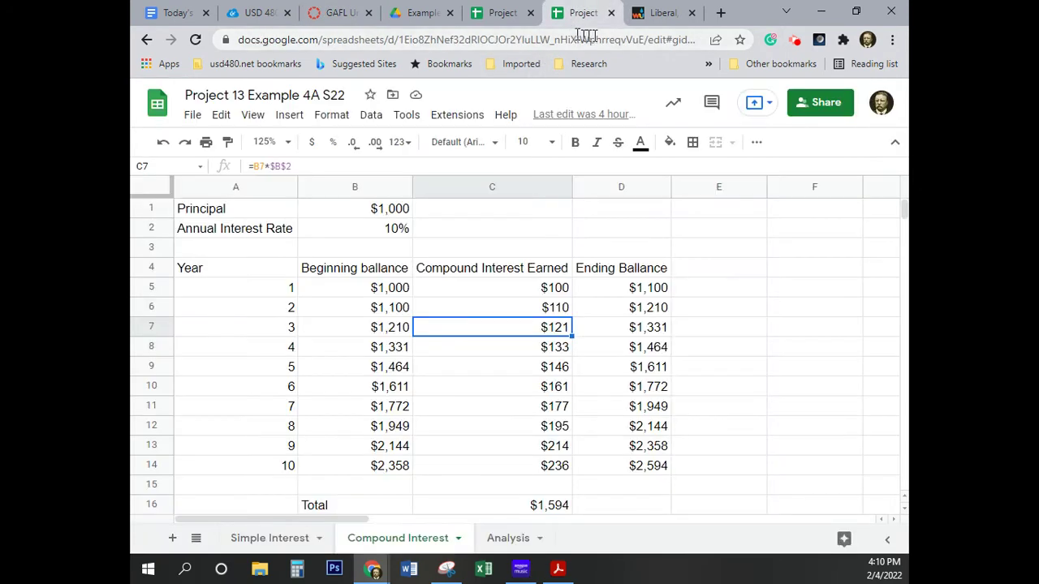
Step: Switch to the blank Project 13 Example Video Guide 2 spreadsheet and enter Principal in A1 and 1000 in B1
click(513, 13)
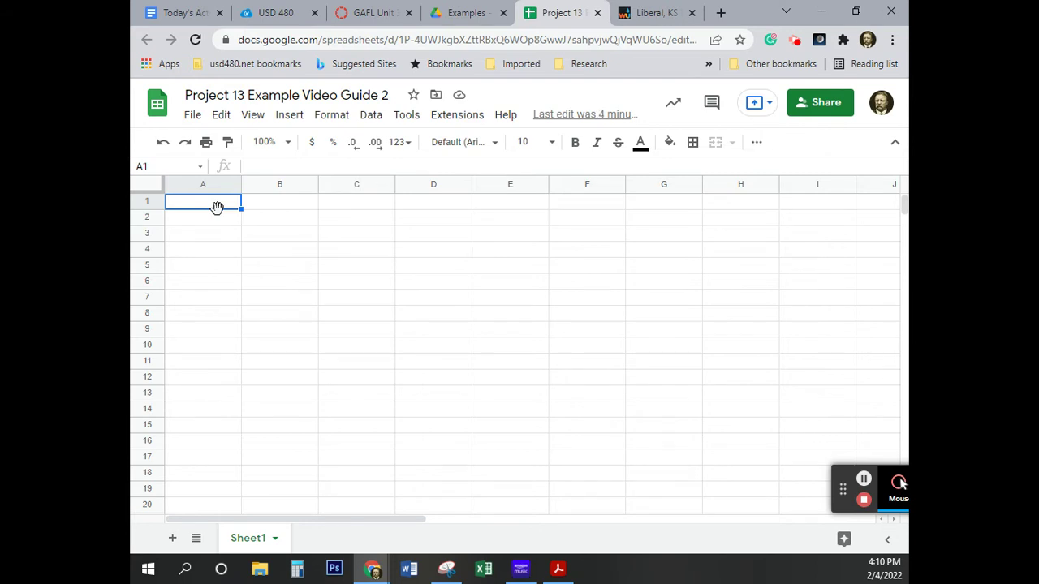
text(Principal)
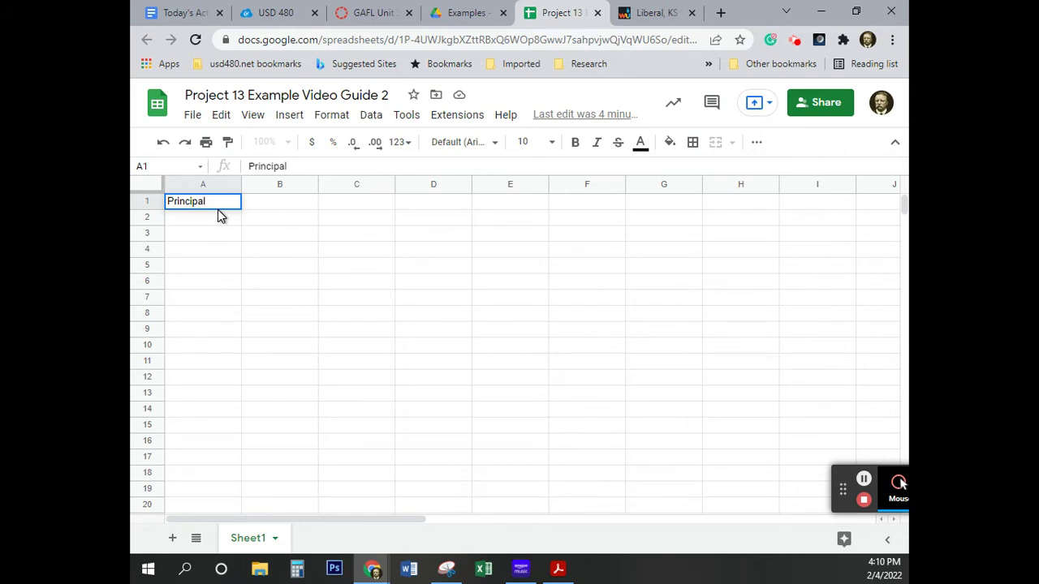
key(Tab)
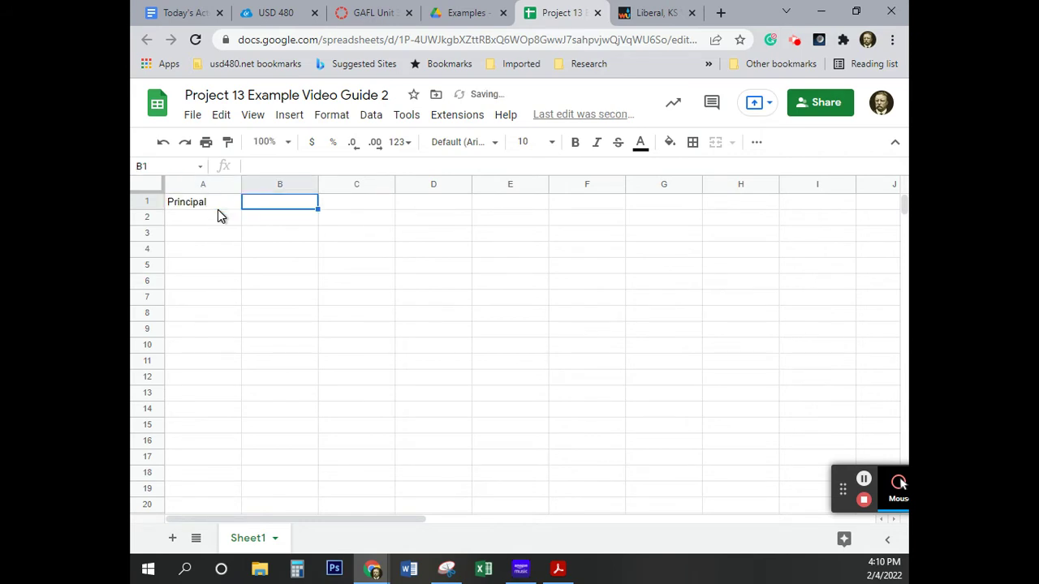
text(1000)
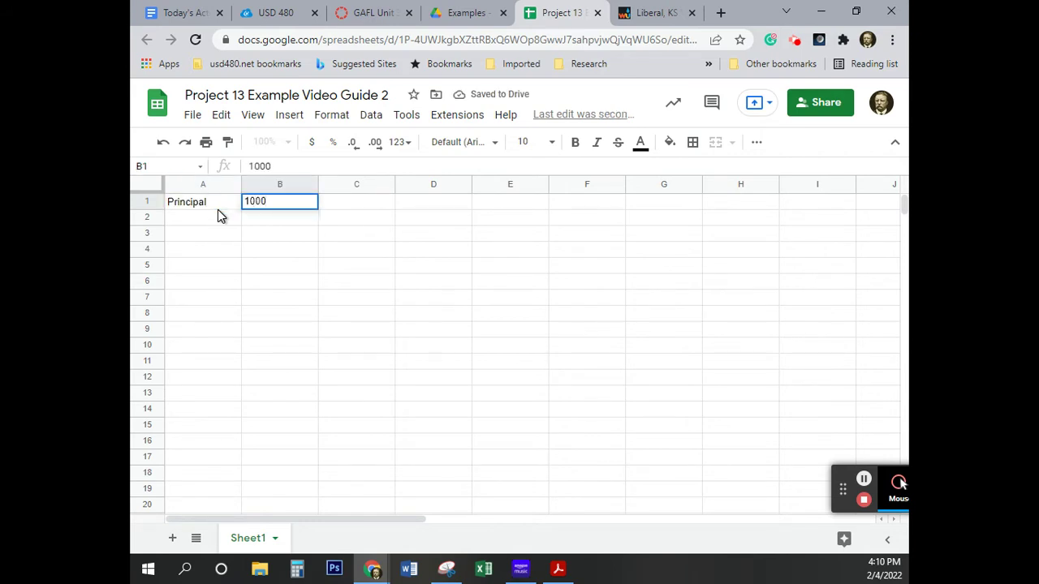
key(Return)
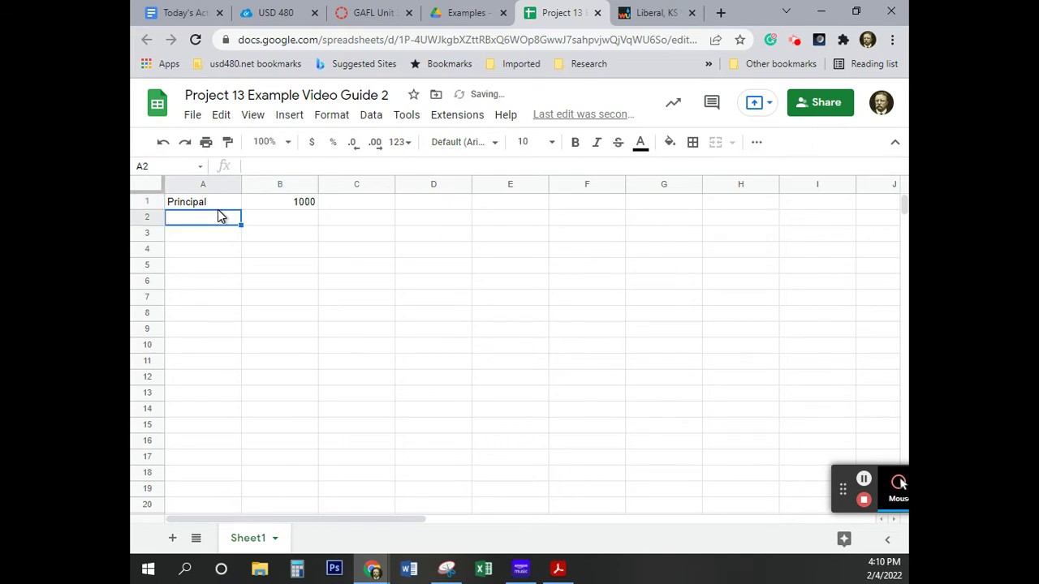
Step: Enter the label Annual Interest Rate in A2 and the rate 10% in B2
text(An)
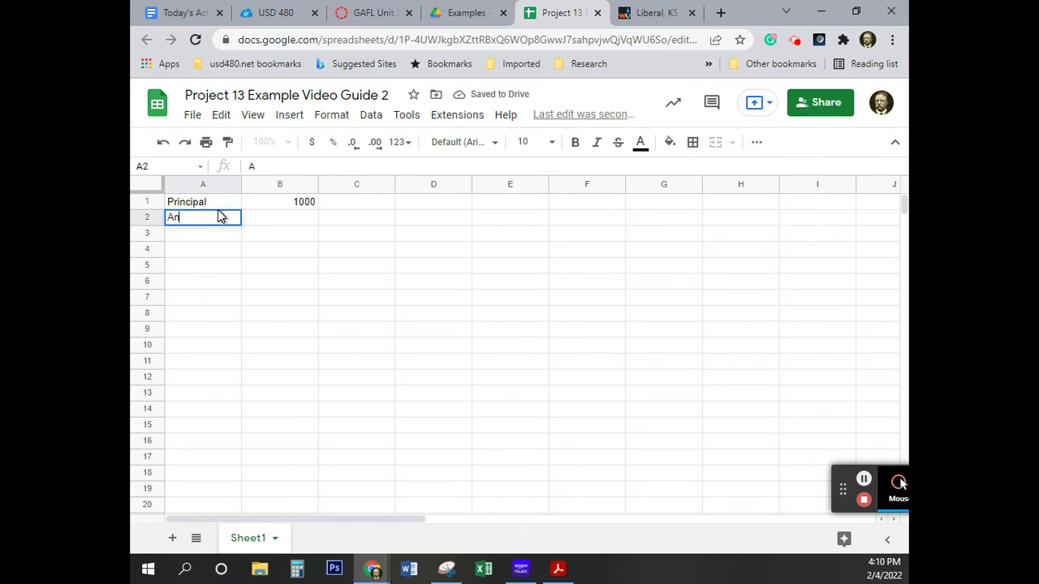
text(nula Inte)
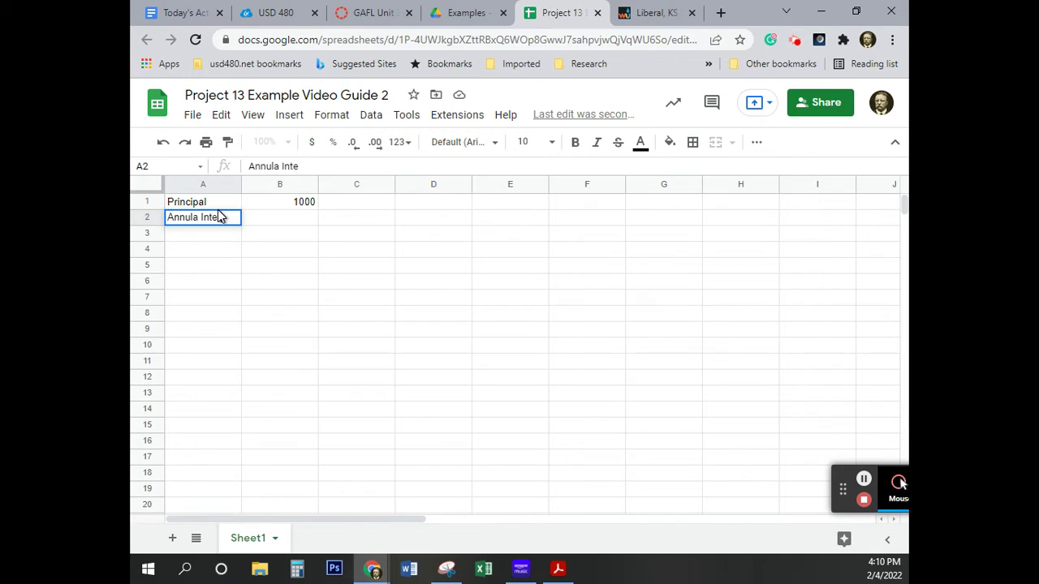
text(rest Rate)
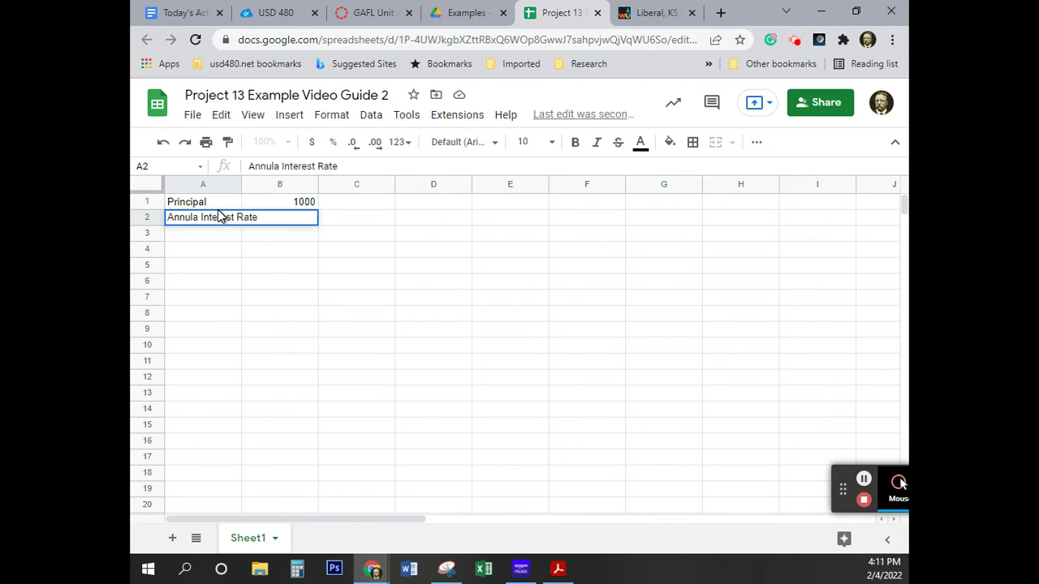
key(Tab)
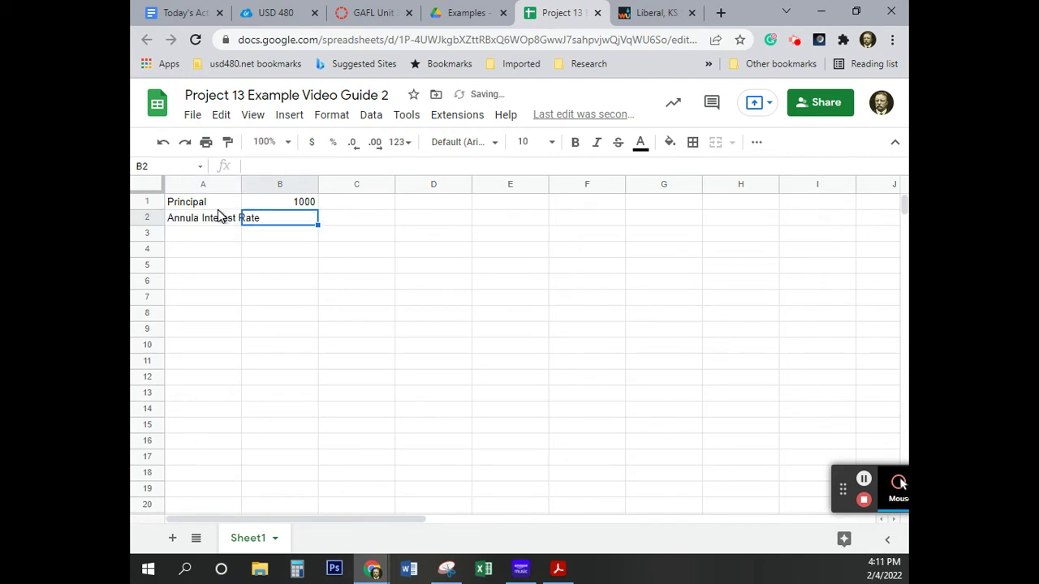
click(220, 215)
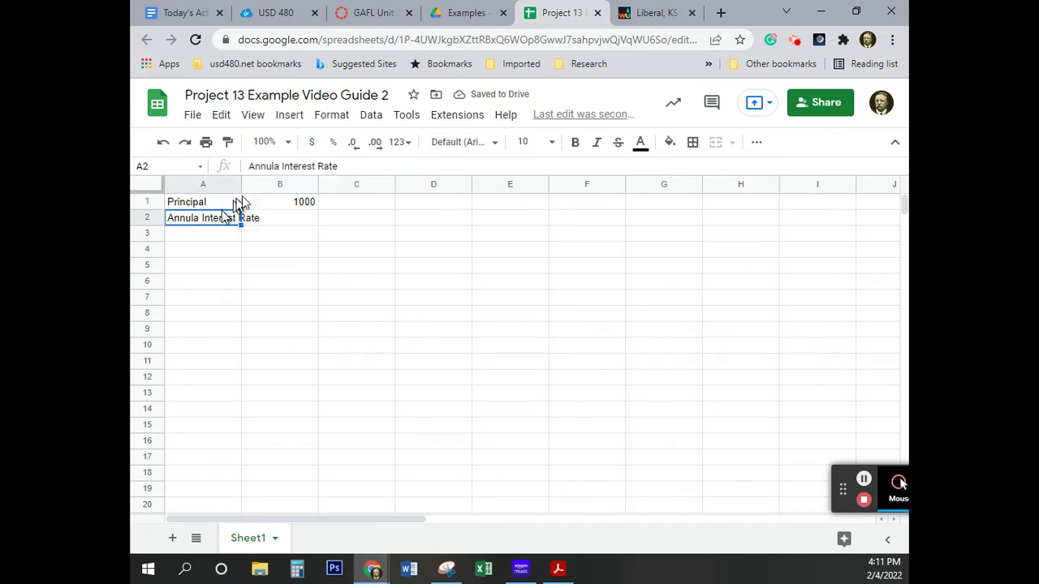
click(277, 166)
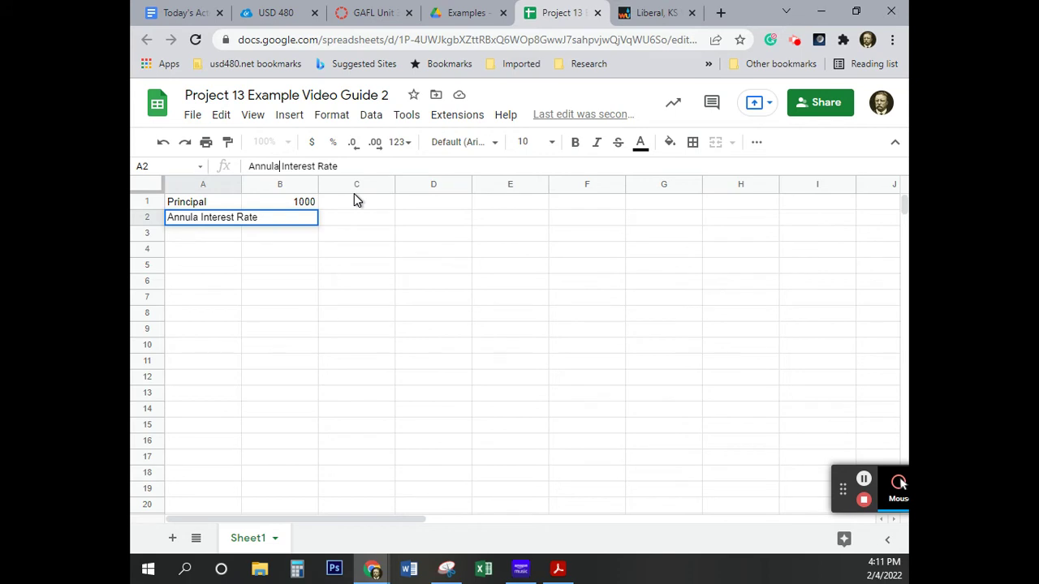
key(BackSpace)
key(BackSpace)
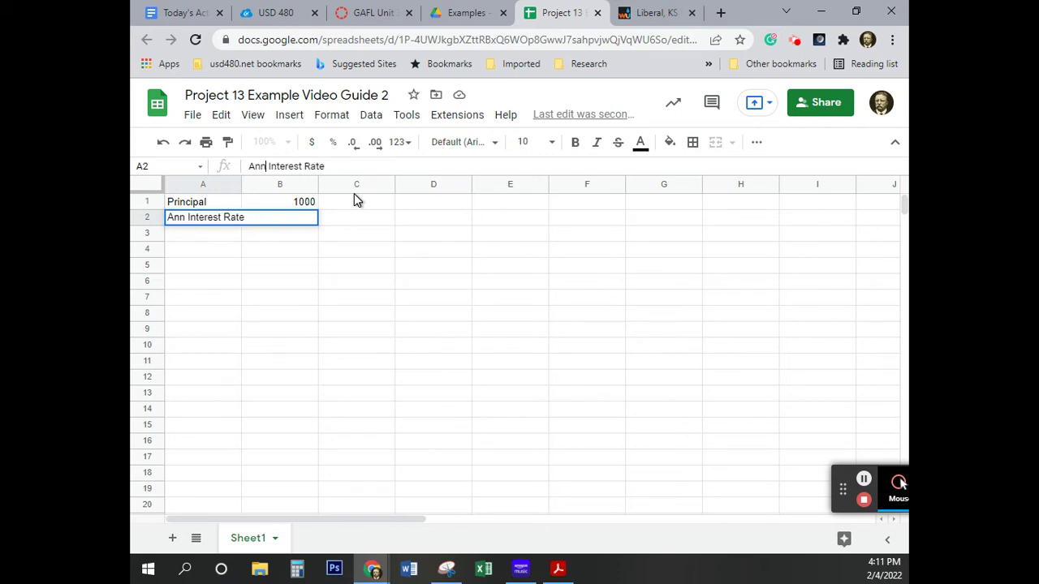
text(ual)
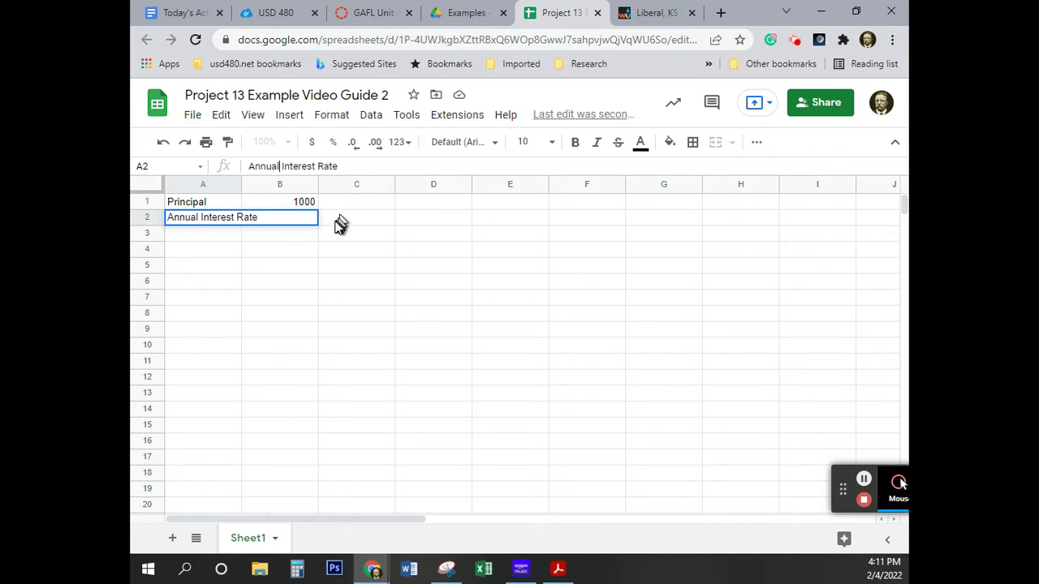
key(Tab)
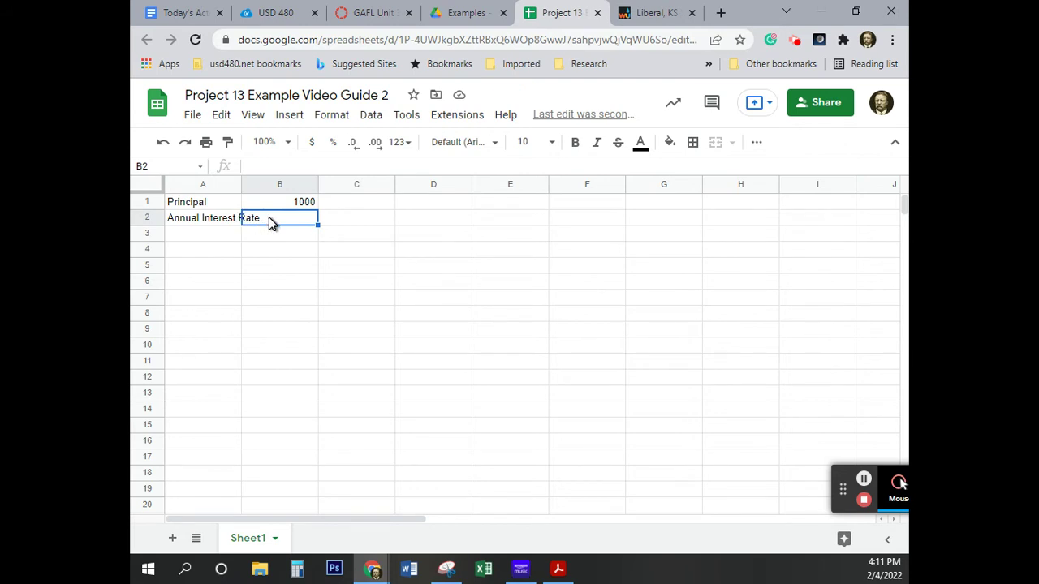
text(10%)
key(Return)
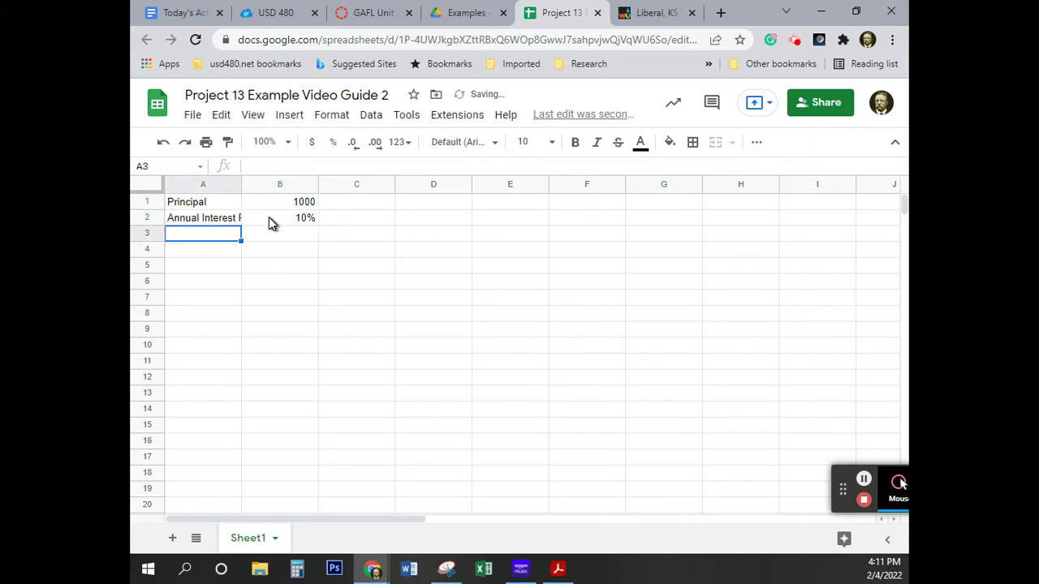
Step: Leave row 3 blank and enter the column headings Tear in A4 and Beginning Balance in B4
key(Down)
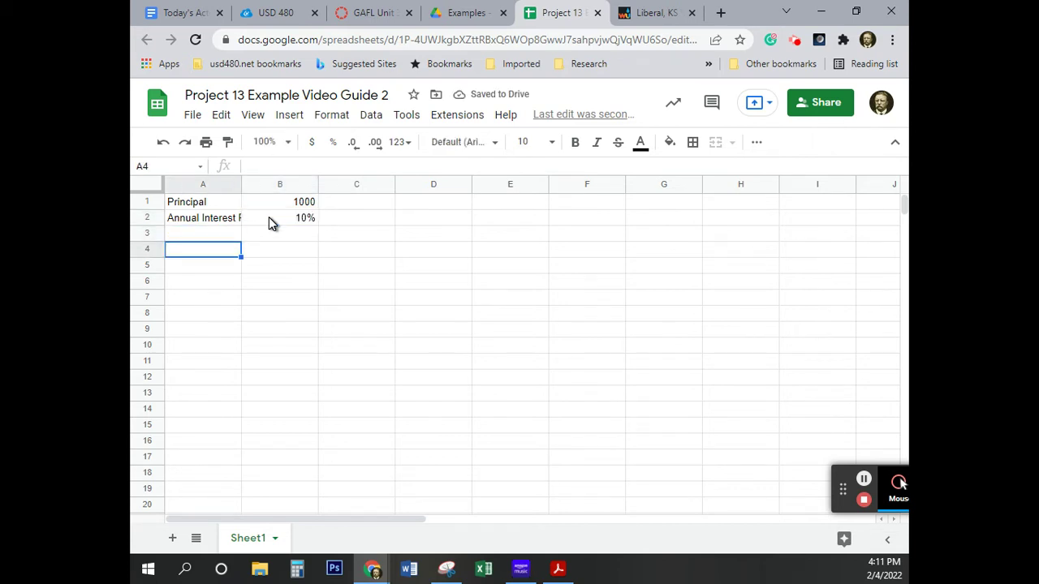
text(Tear)
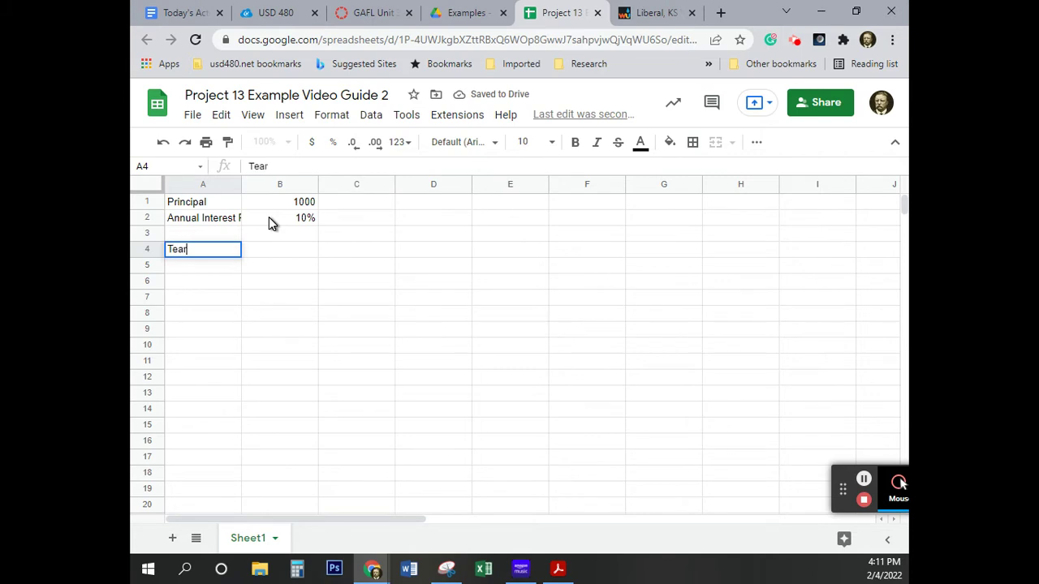
key(Tab)
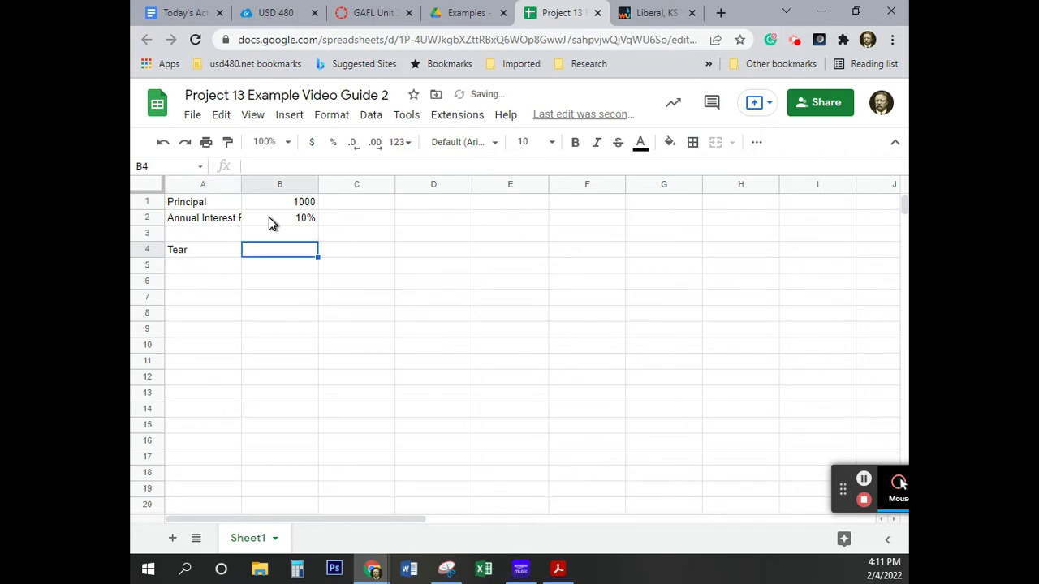
text(Beginn)
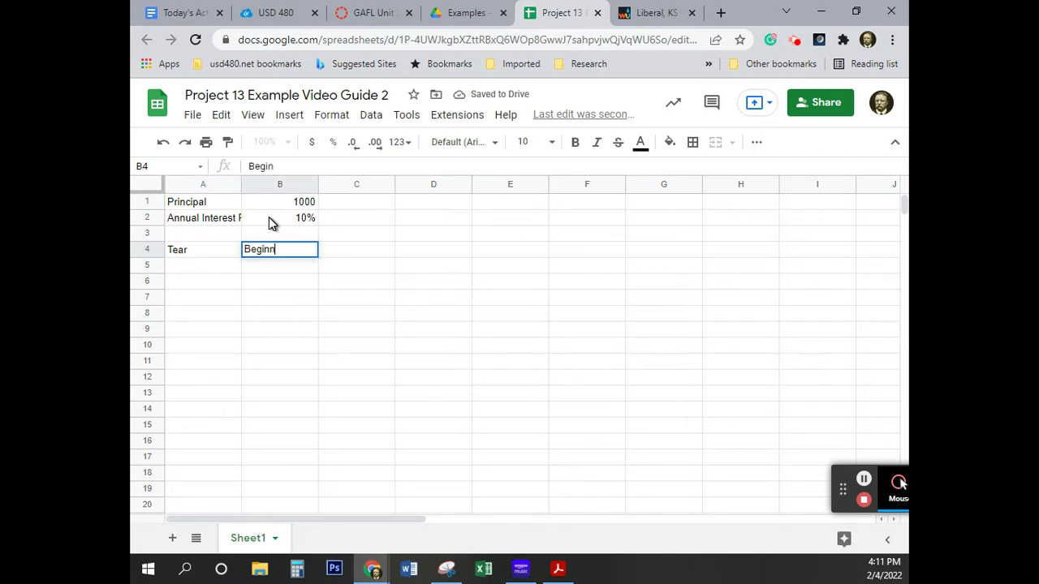
text(ing Ba)
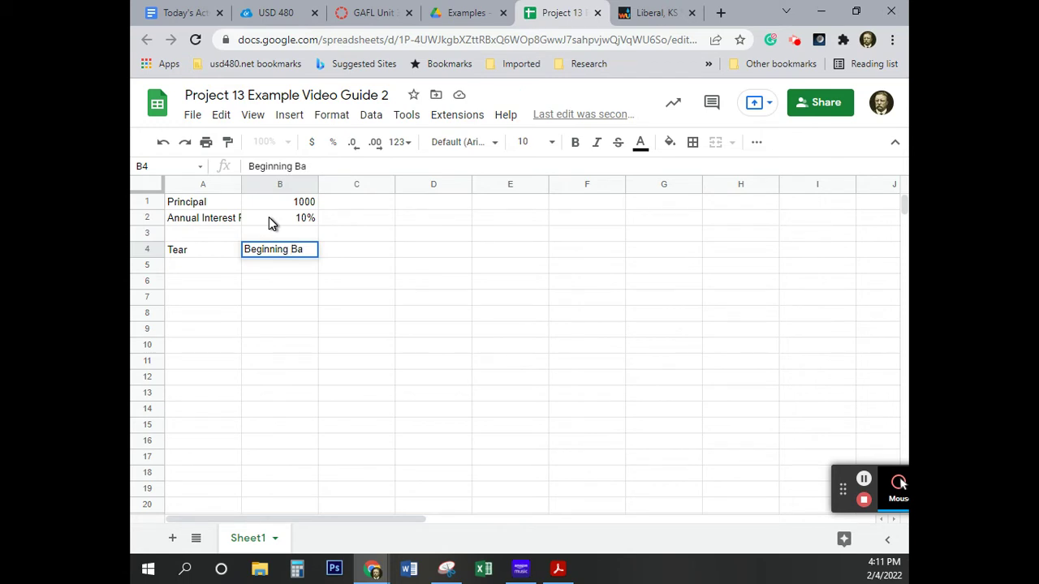
text(lance)
key(Tab)
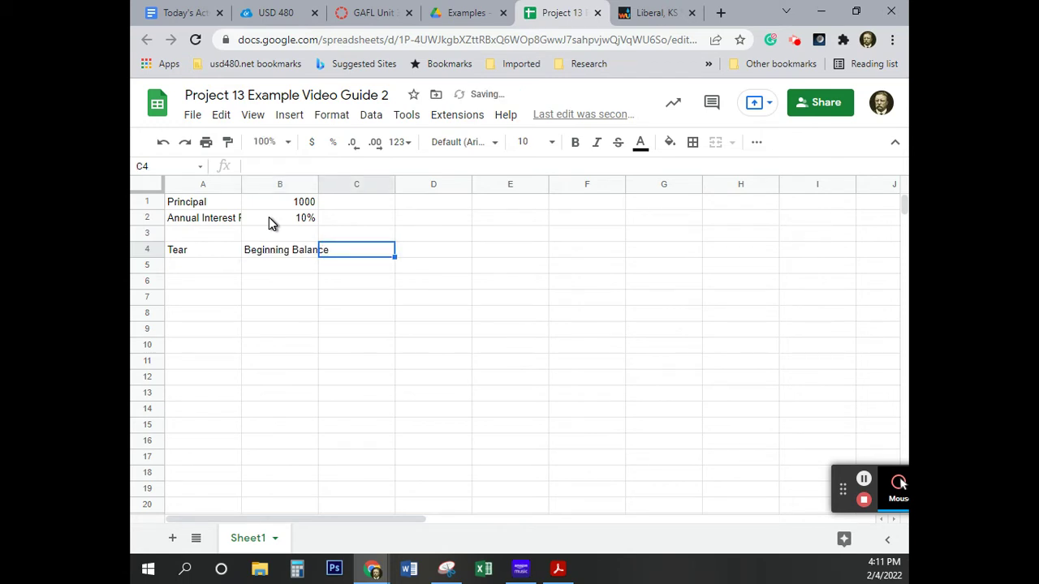
Step: Enter the column headings SImple Interest Earned in C4 and Ending Balance in D4
text(S)
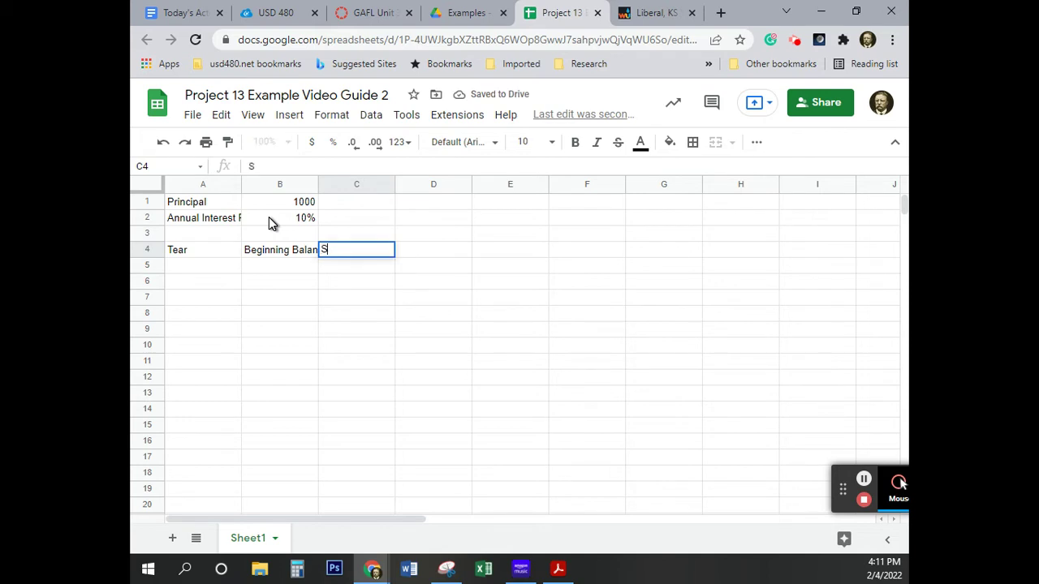
text(Imple Interest Earned)
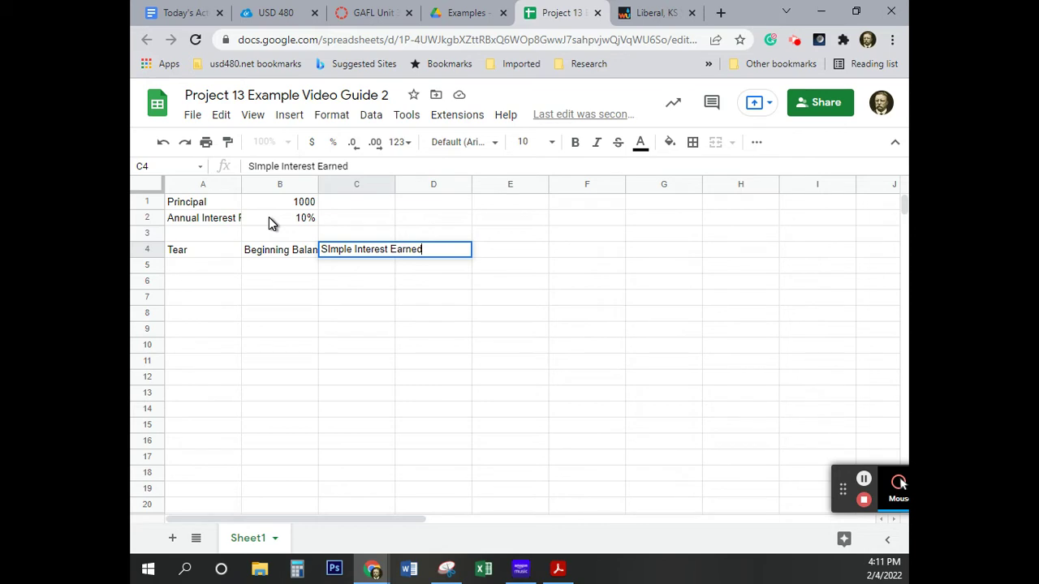
key(Tab)
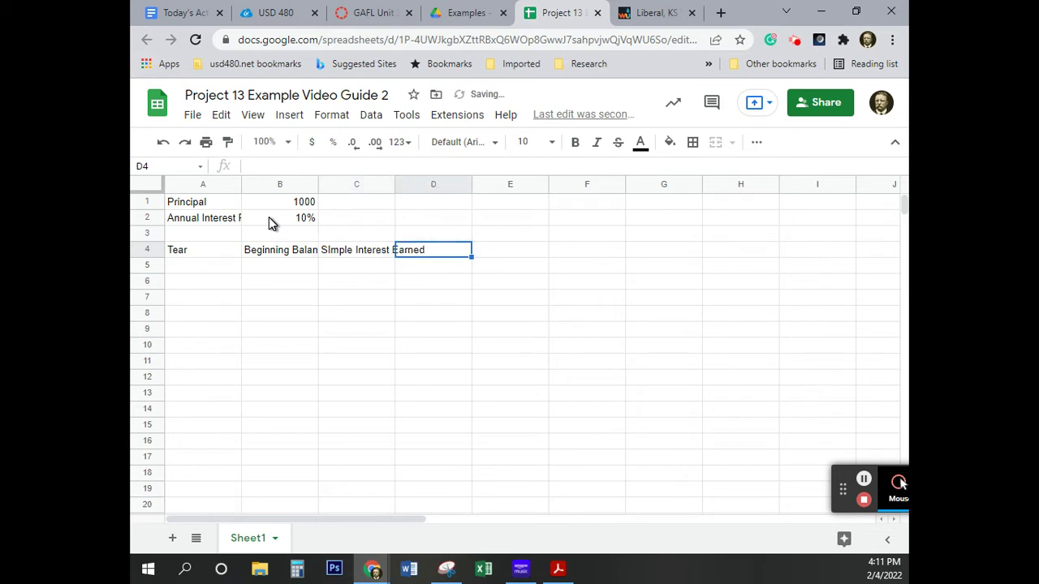
text(E)
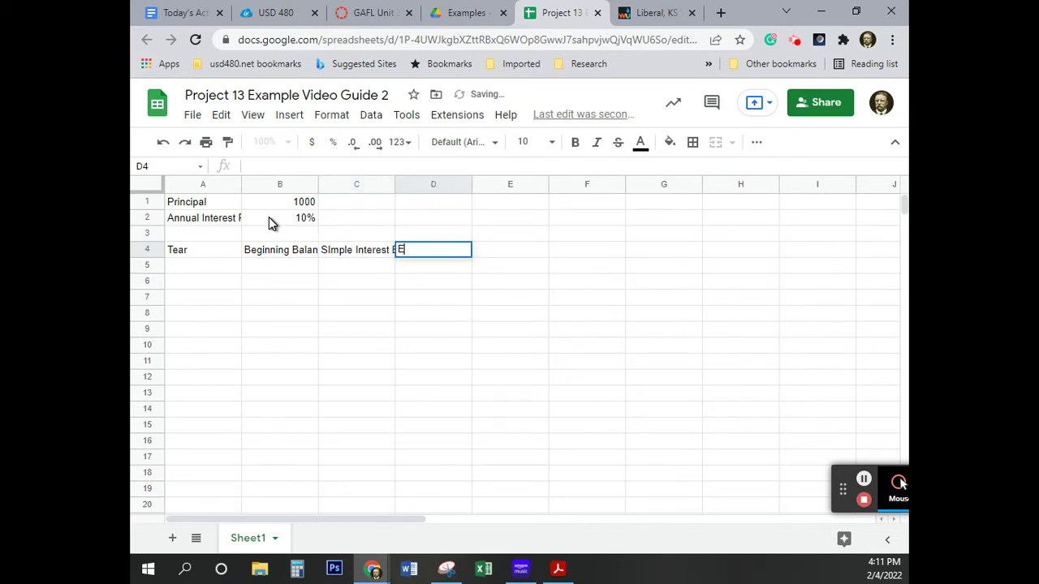
text(nding Balance)
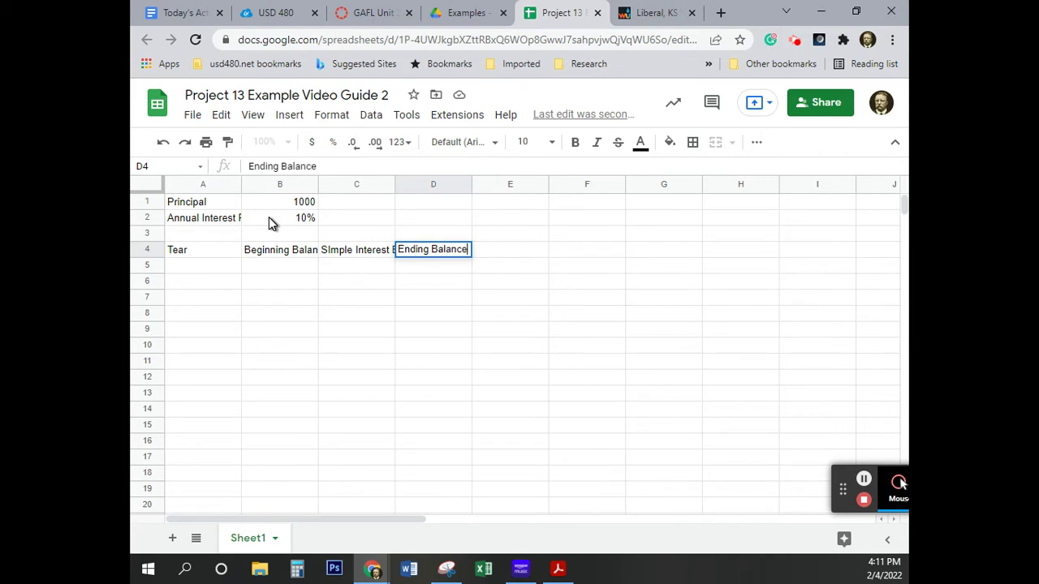
key(Return)
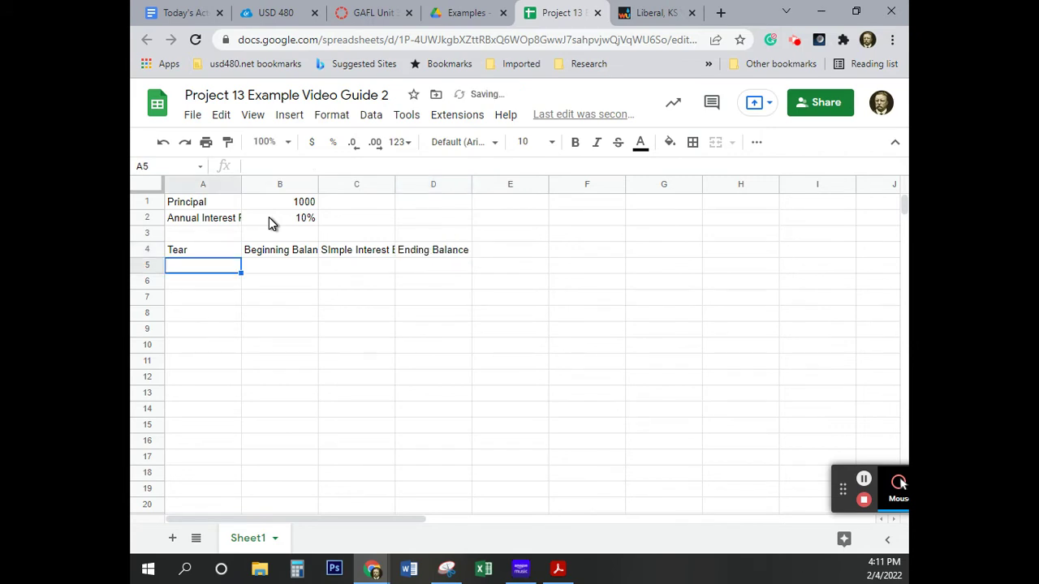
Step: Enter the first two year numbers, 1 in A5 and 2 in A6
text(1)
key(Return)
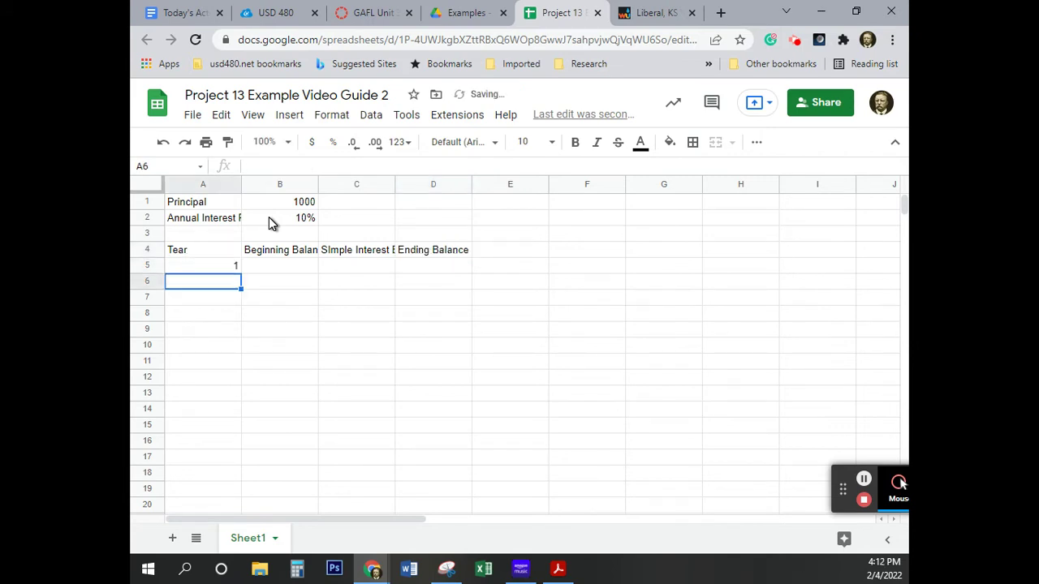
text(2)
key(Return)
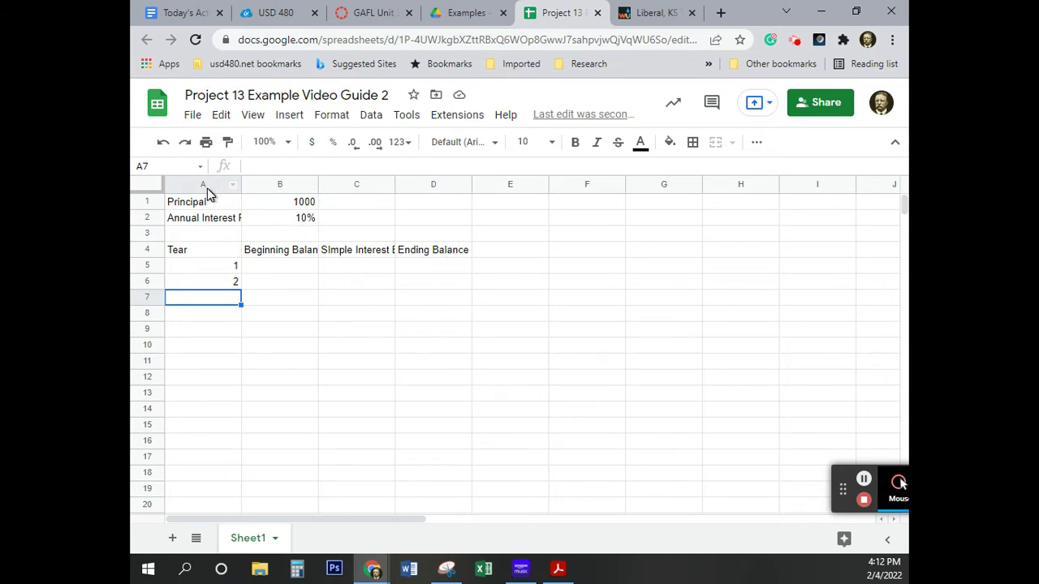
Step: Correct the misspelled heading in A4 so that it reads Year
click(171, 250)
click(256, 166)
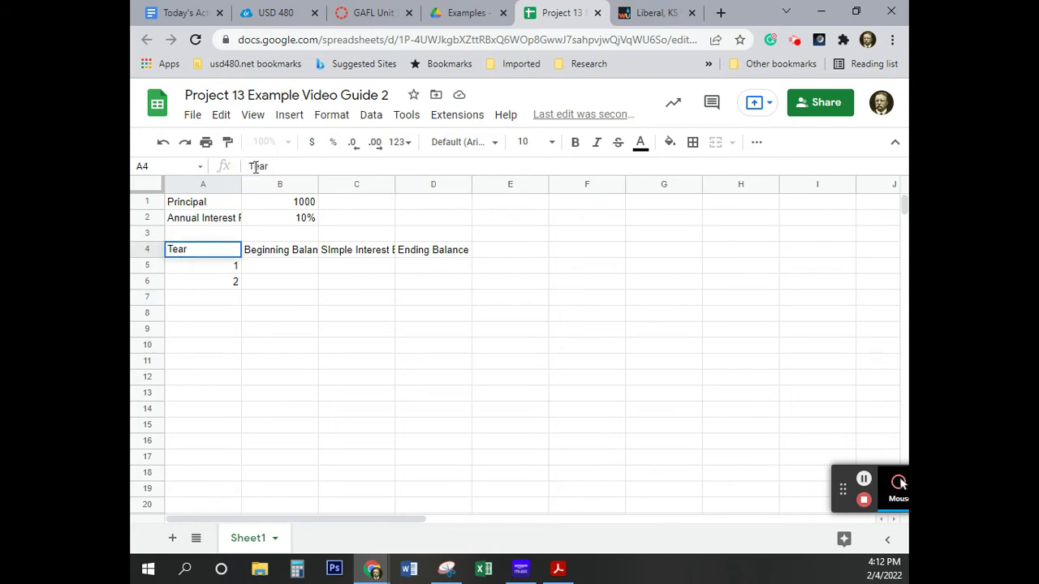
key(BackSpace)
text(Y)
click(294, 409)
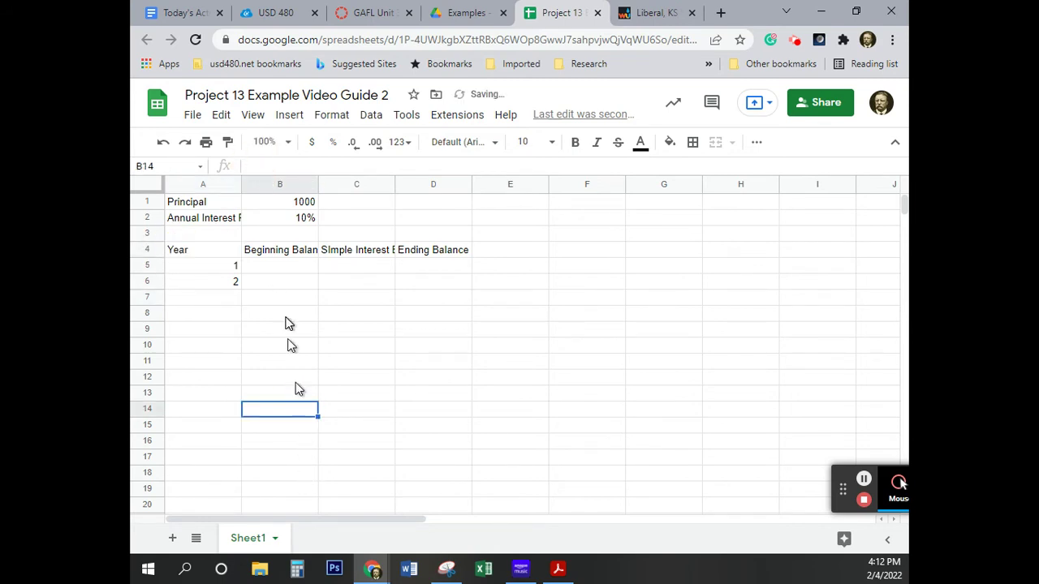
click(193, 184)
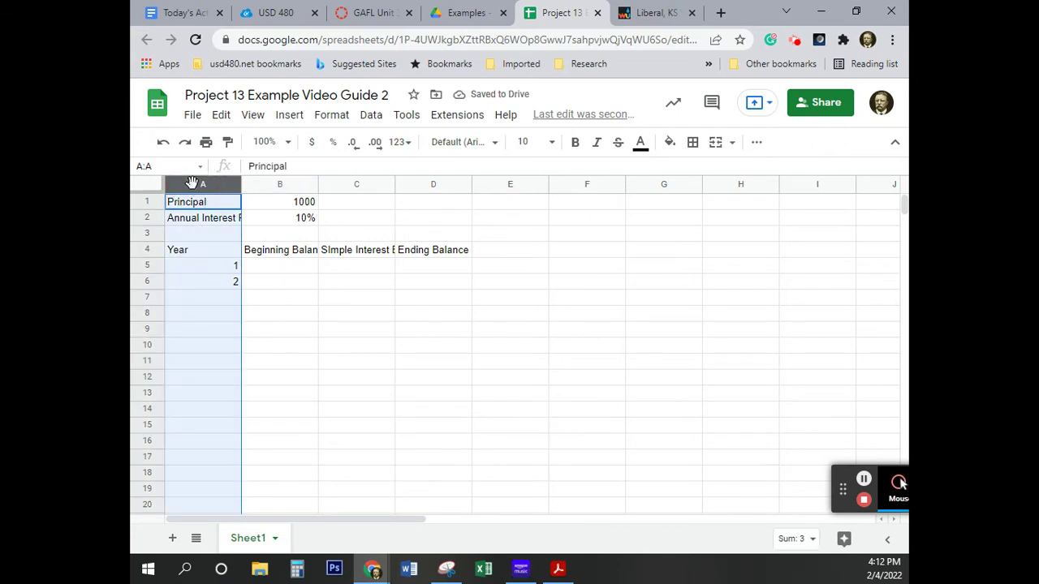
shift+click(434, 182)
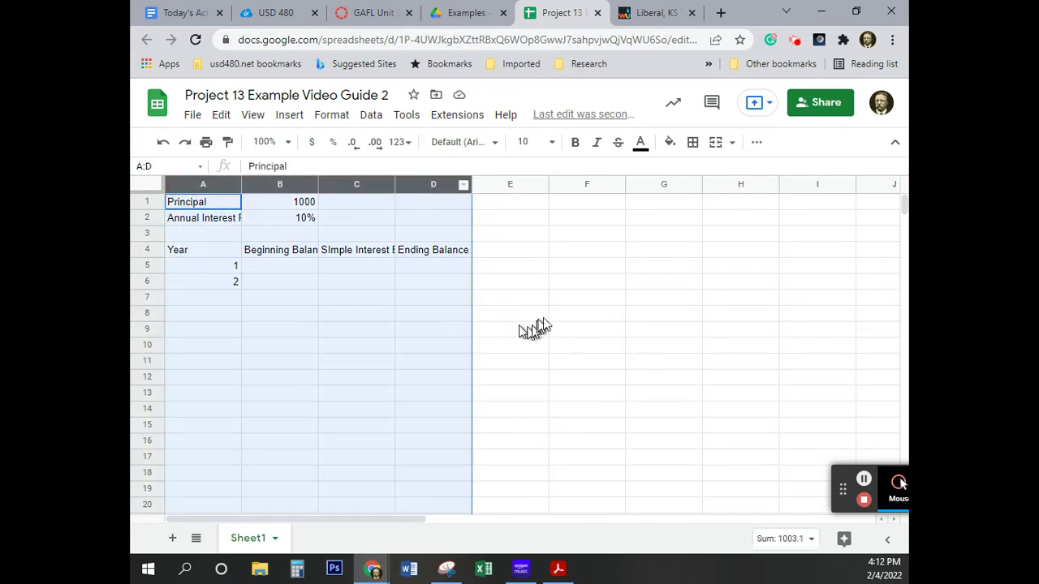
click(574, 312)
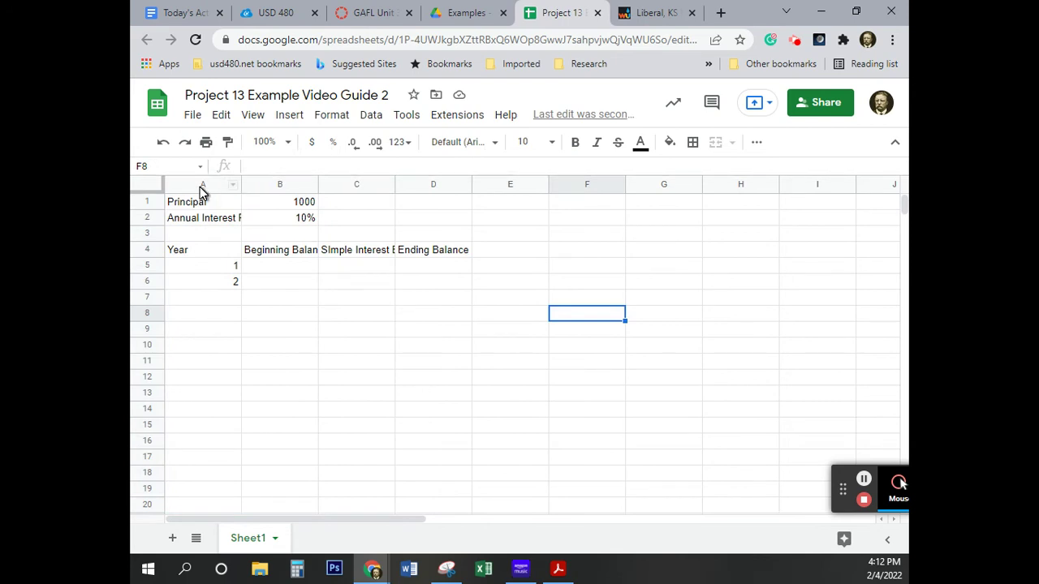
click(206, 187)
drag(210, 191, 445, 186)
click(530, 270)
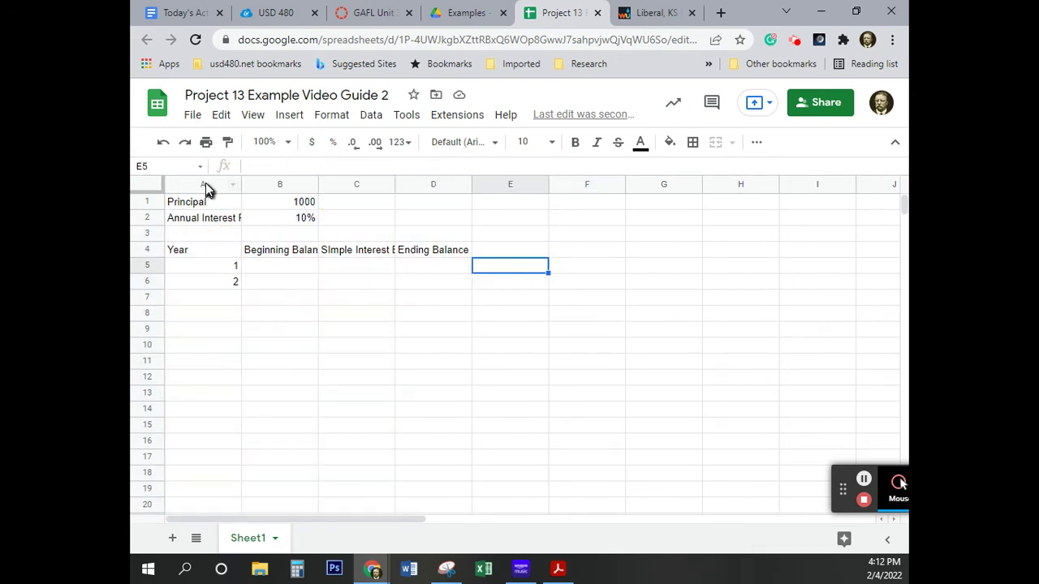
Step: Resize columns A through D together using the Fit to data option
click(204, 183)
shift+click(433, 184)
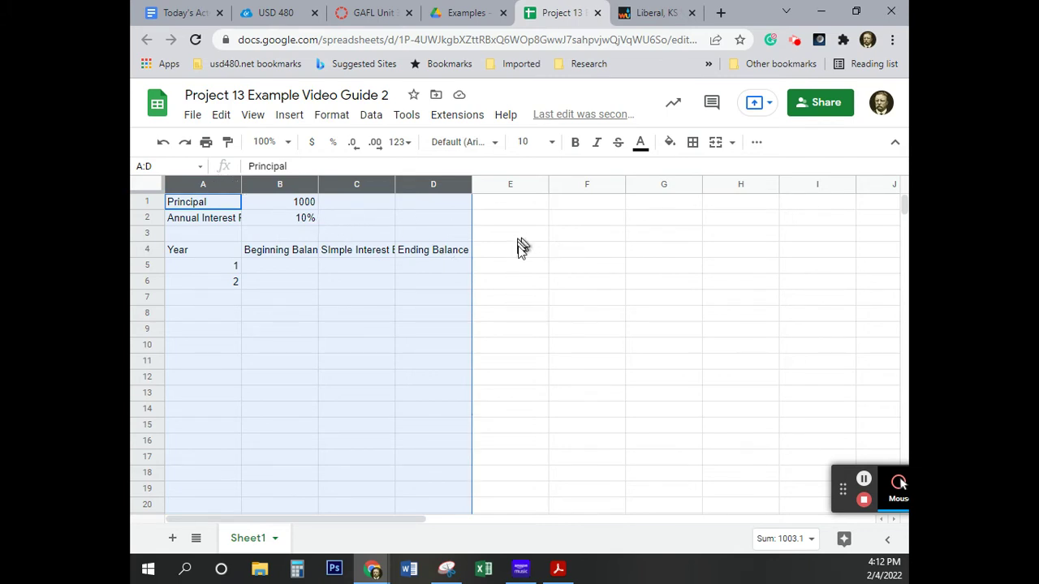
click(206, 188)
right_click(430, 186)
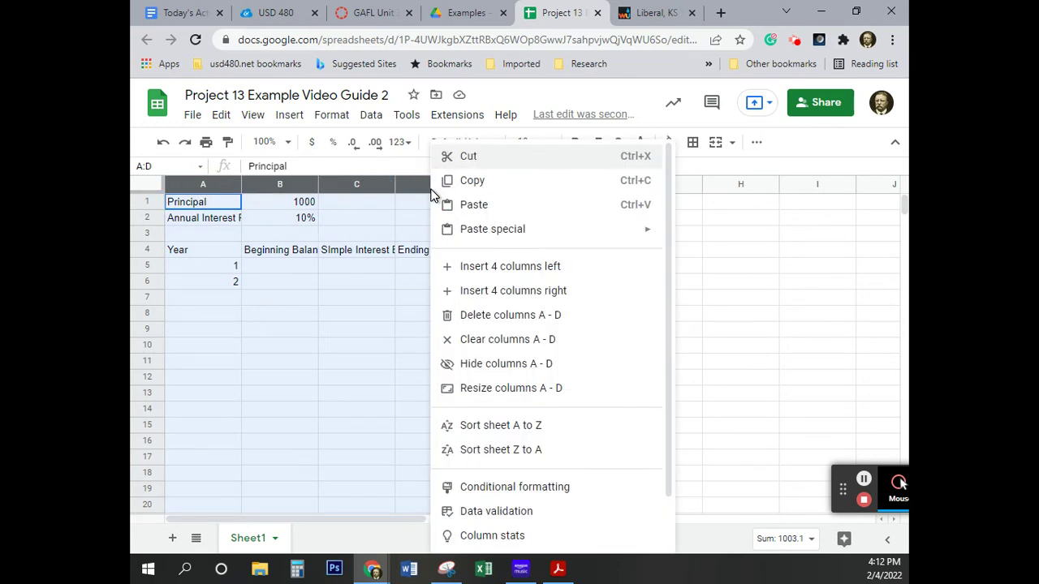
click(485, 388)
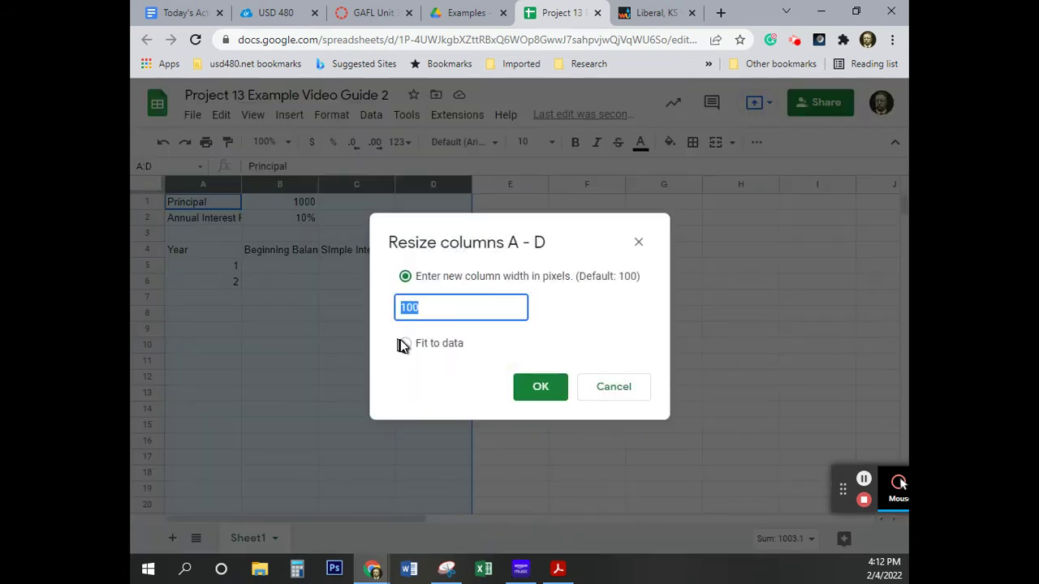
click(405, 343)
click(538, 388)
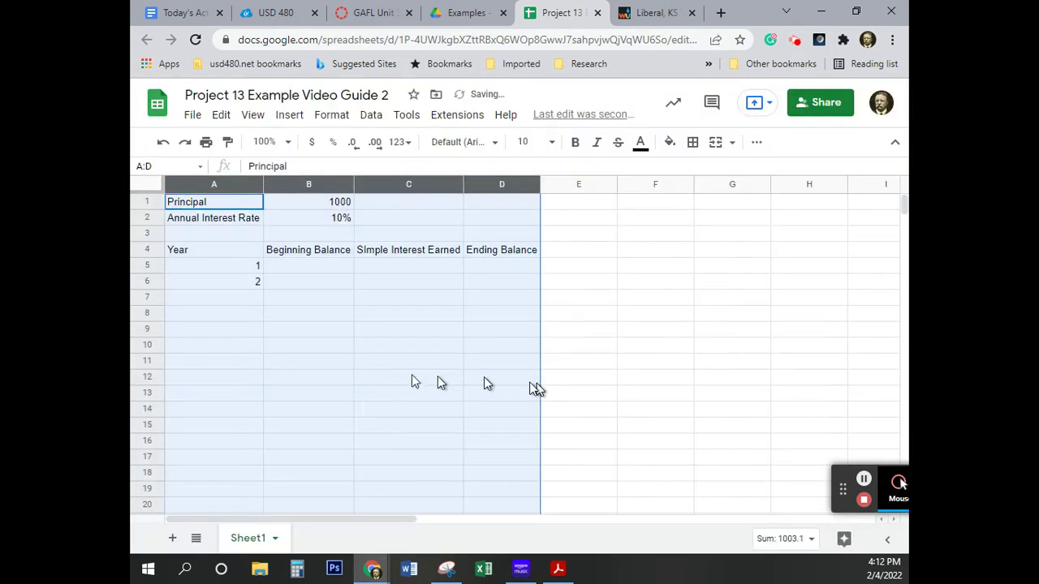
click(376, 379)
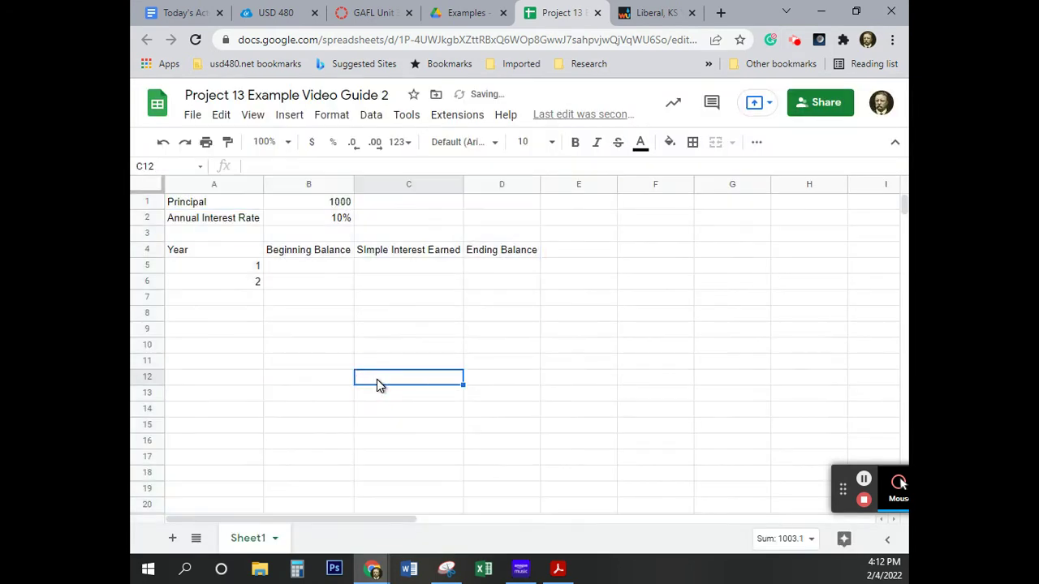
Step: Right-align the Year heading in A4
click(205, 257)
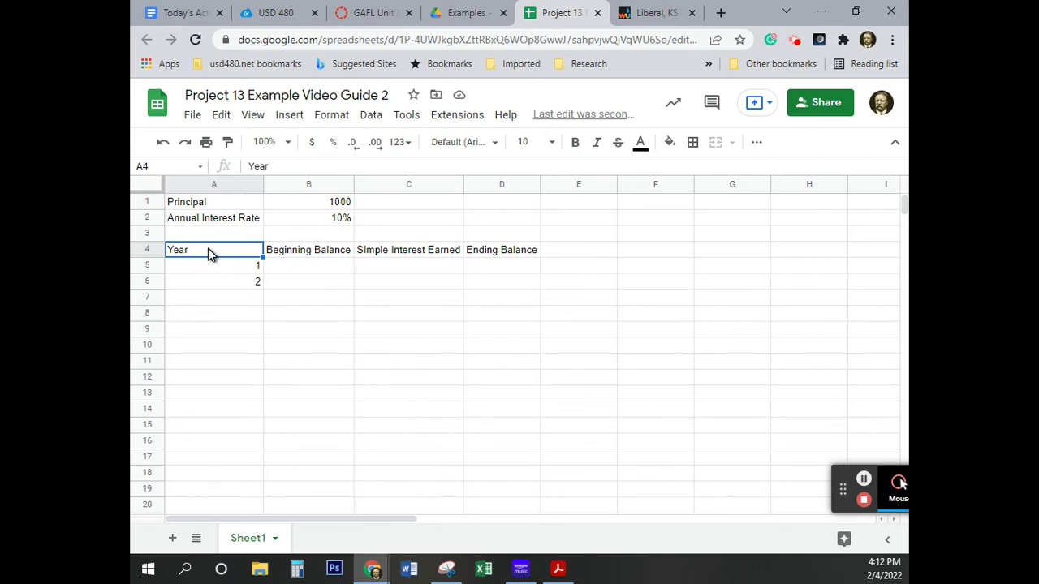
click(756, 142)
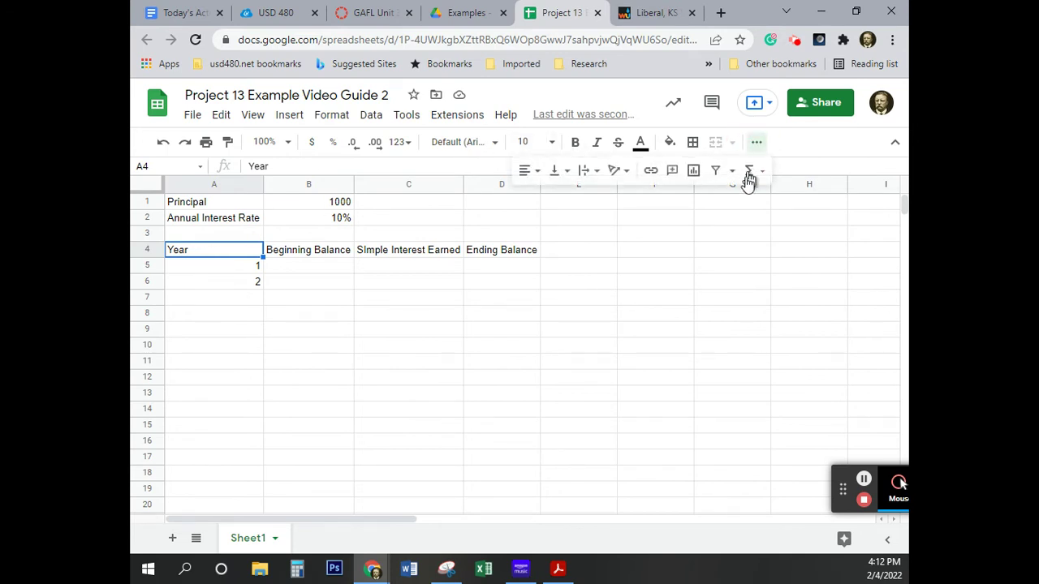
click(527, 170)
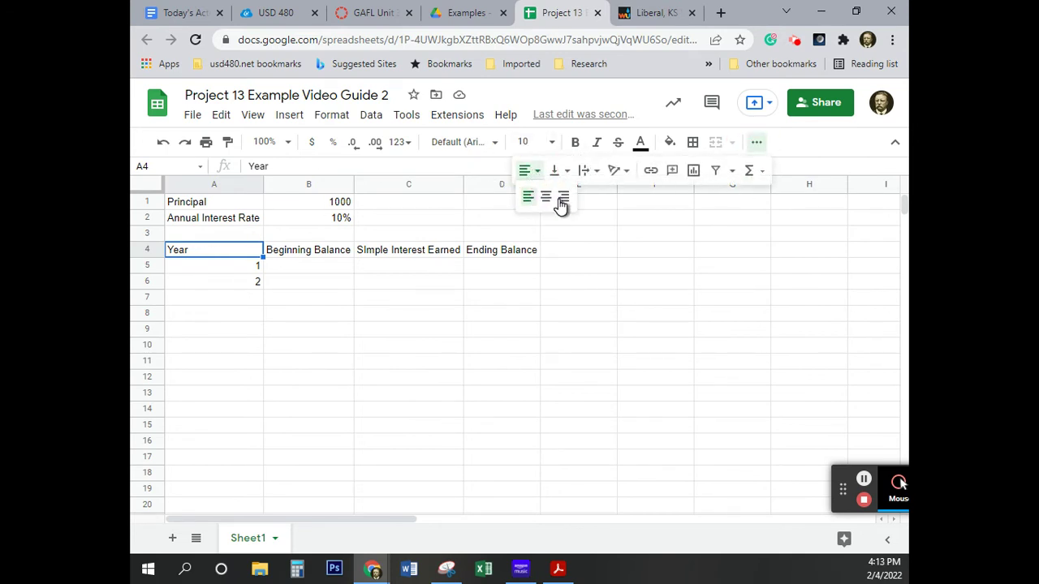
click(561, 203)
click(528, 329)
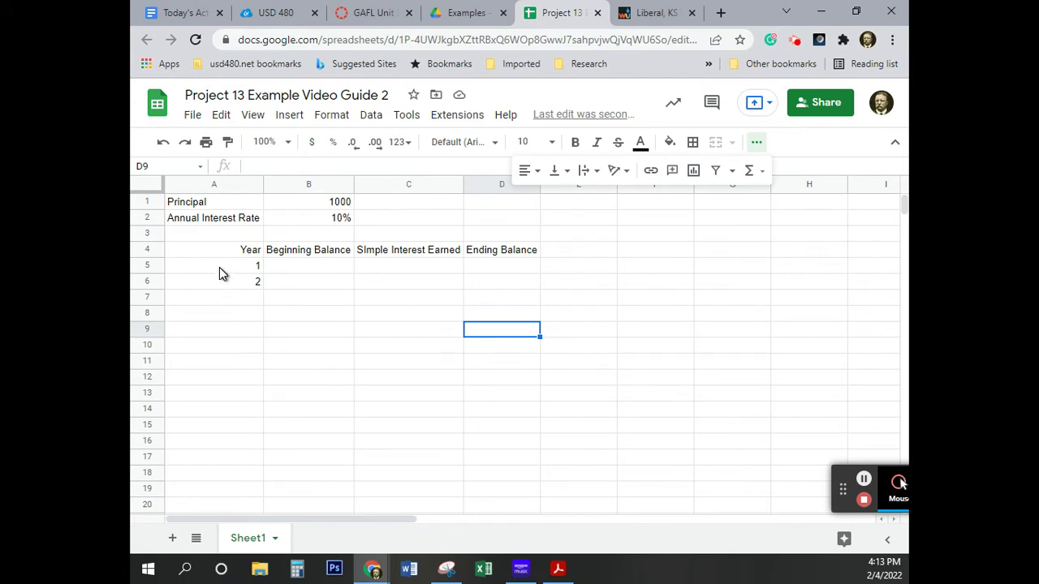
Step: Extend the year series from A5:A6 down to A14 so the years run from 1 to 10
key(ctrl)
key(ctrl)
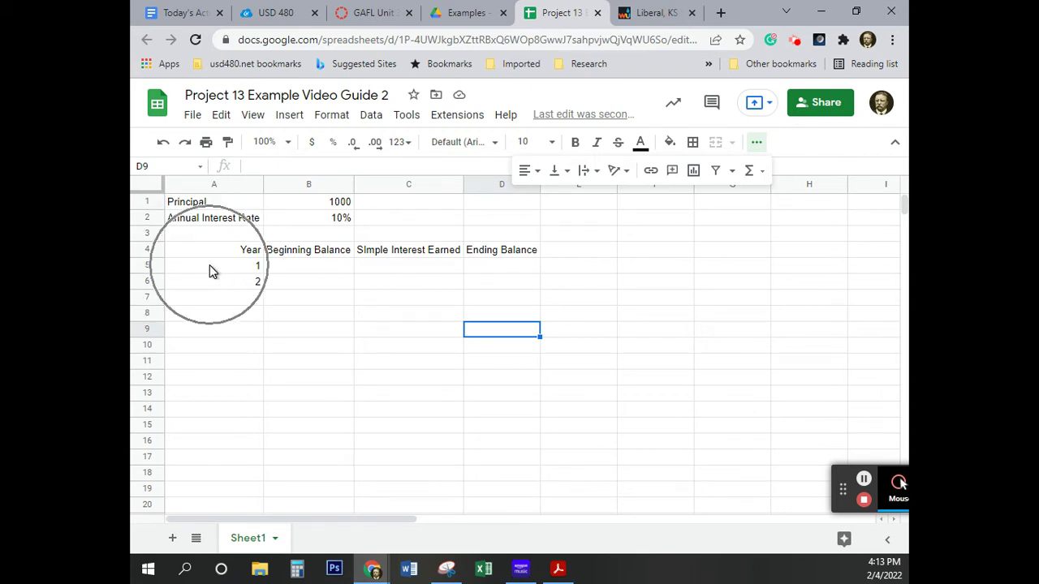
click(210, 270)
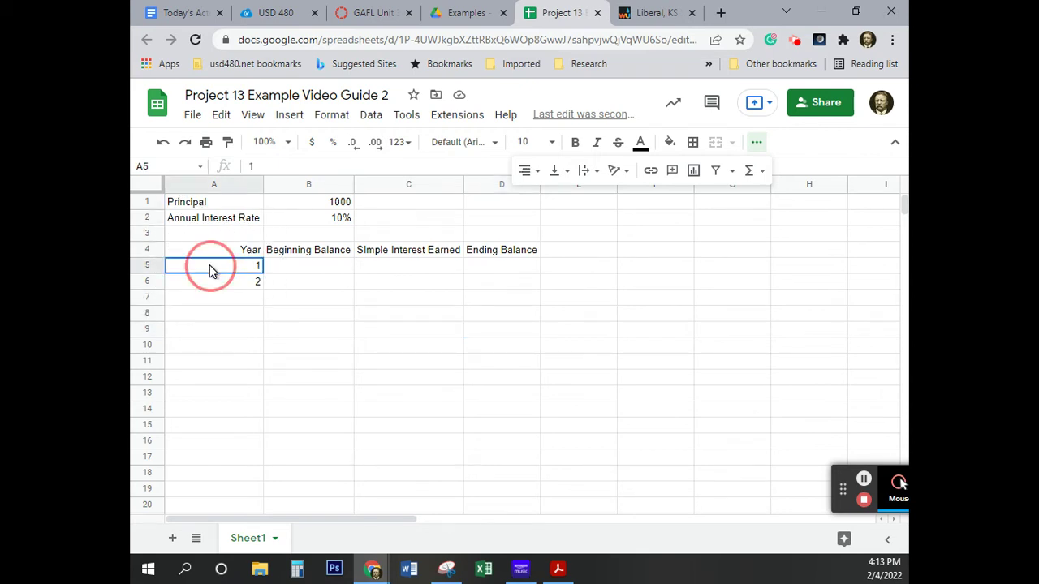
drag(209, 270, 210, 283)
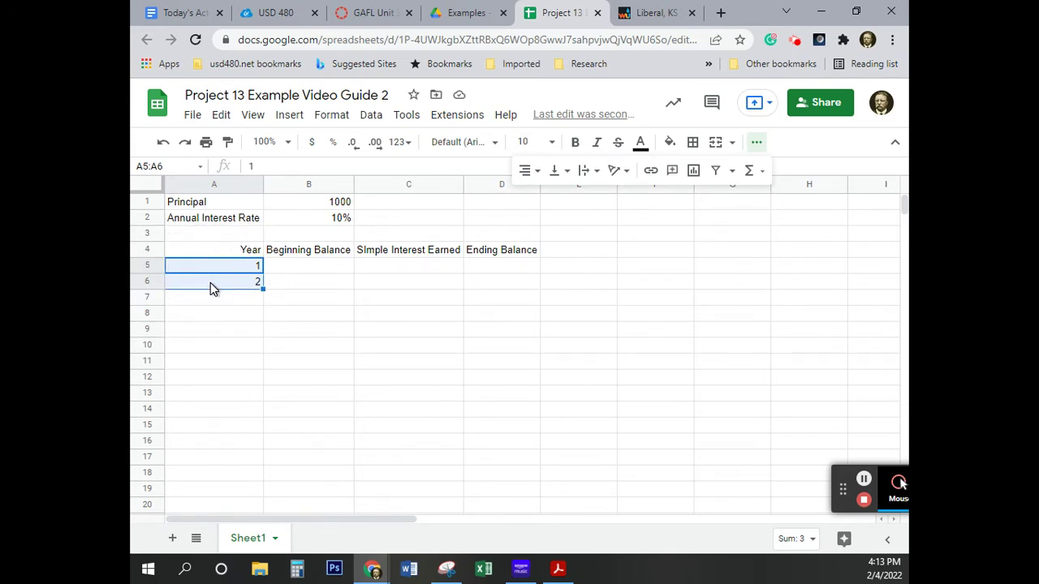
click(265, 291)
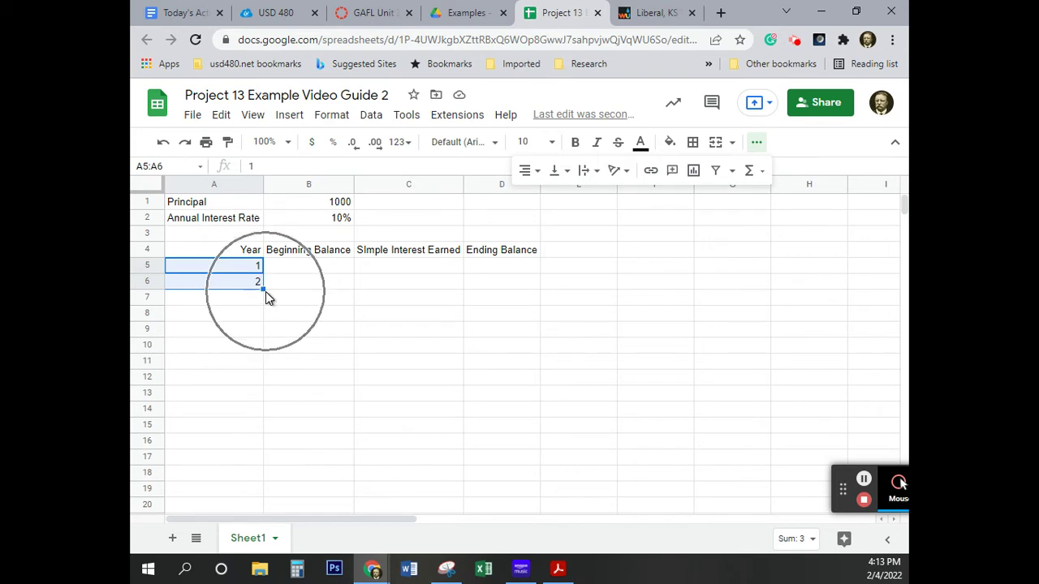
click(266, 292)
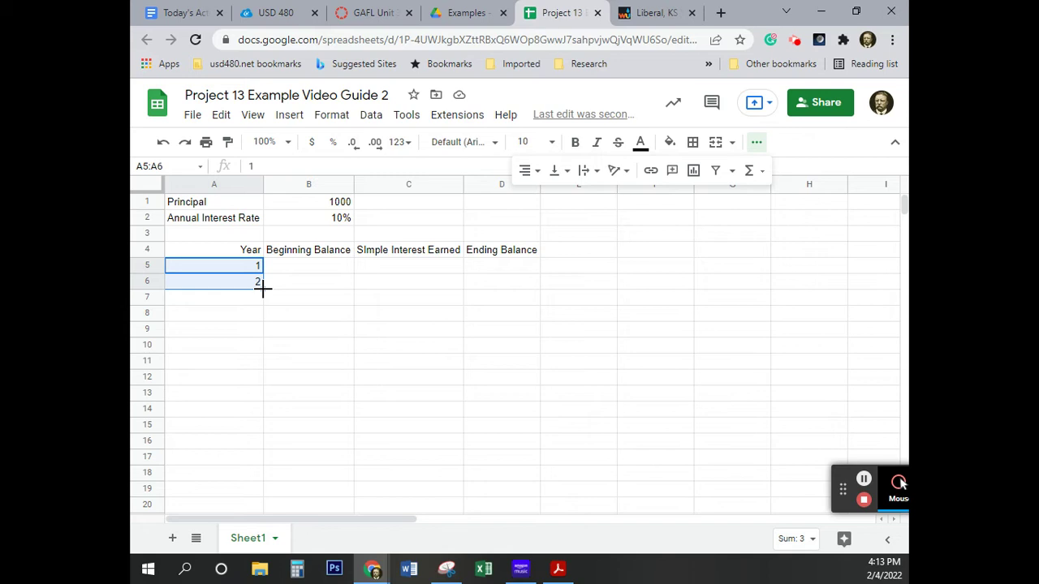
click(263, 288)
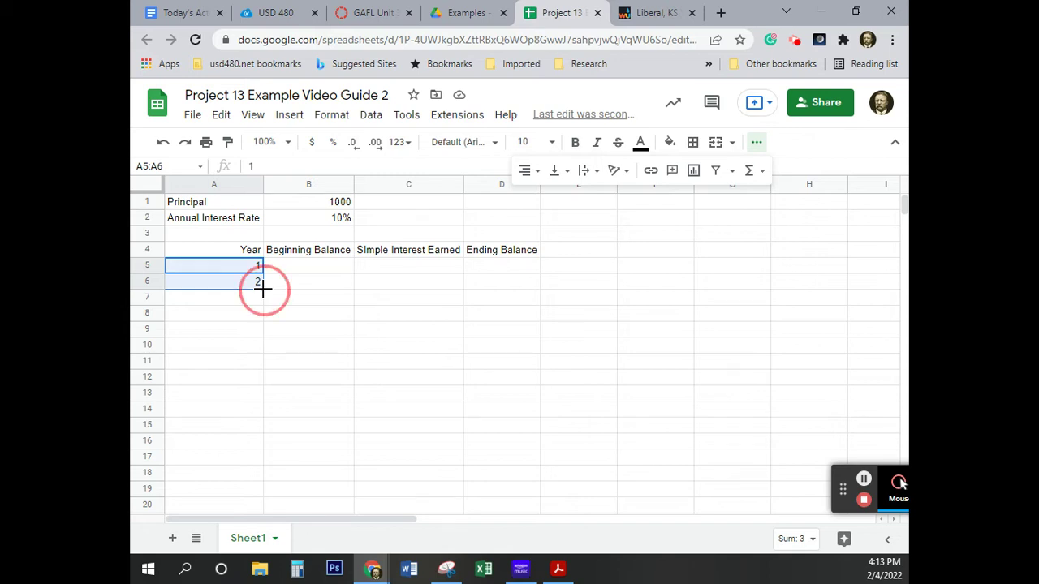
drag(263, 288, 207, 412)
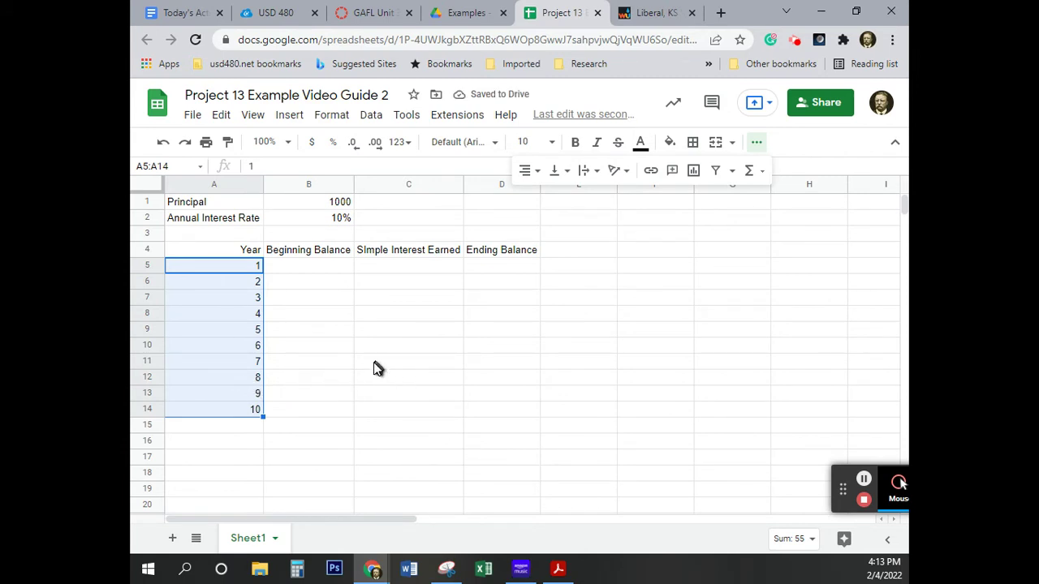
Step: Enter the formula =B1 in B5 as the year 1 beginning balance and reject the suggested autofill
click(316, 269)
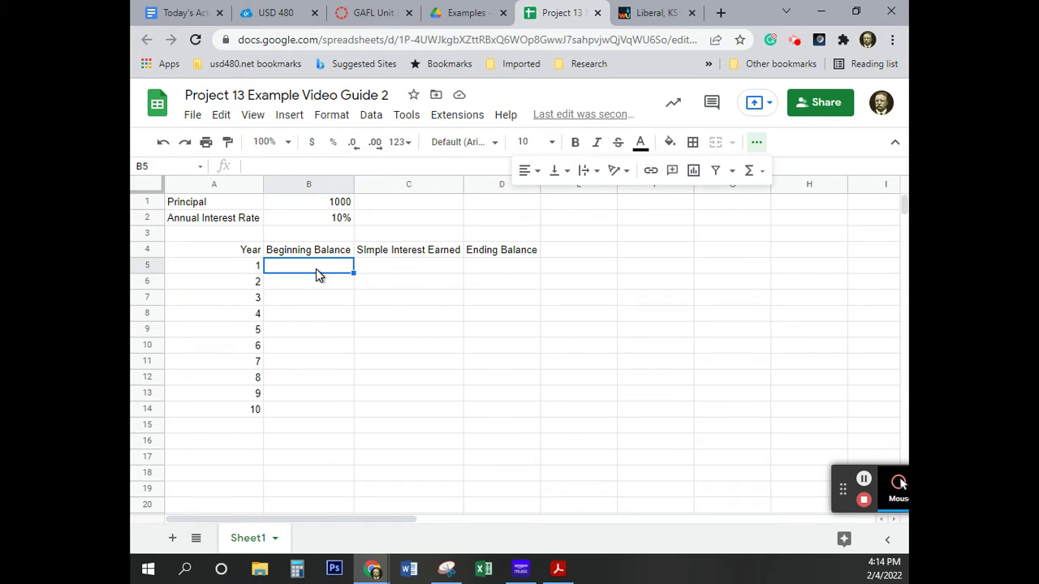
text(=)
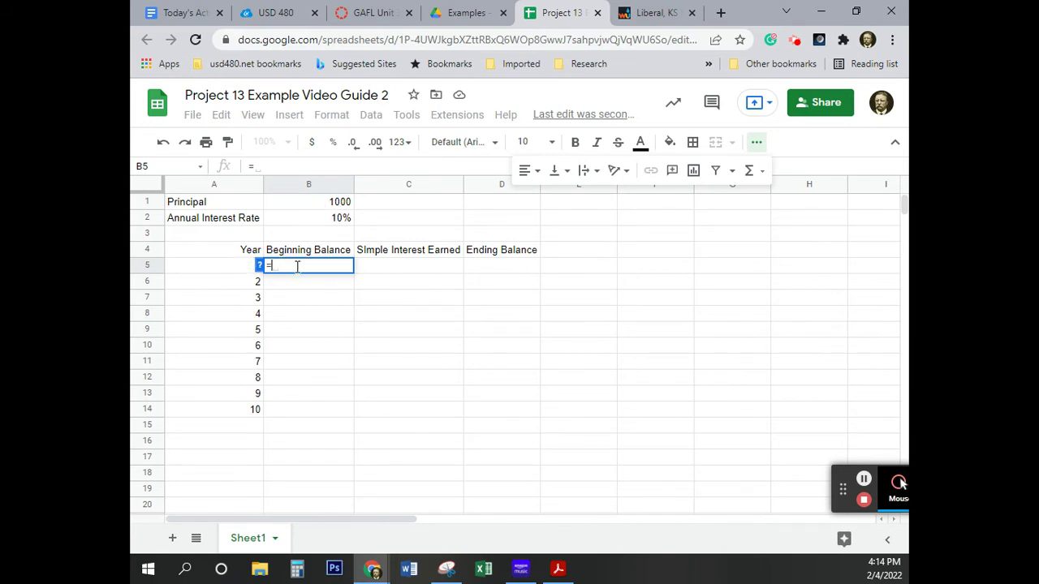
click(309, 203)
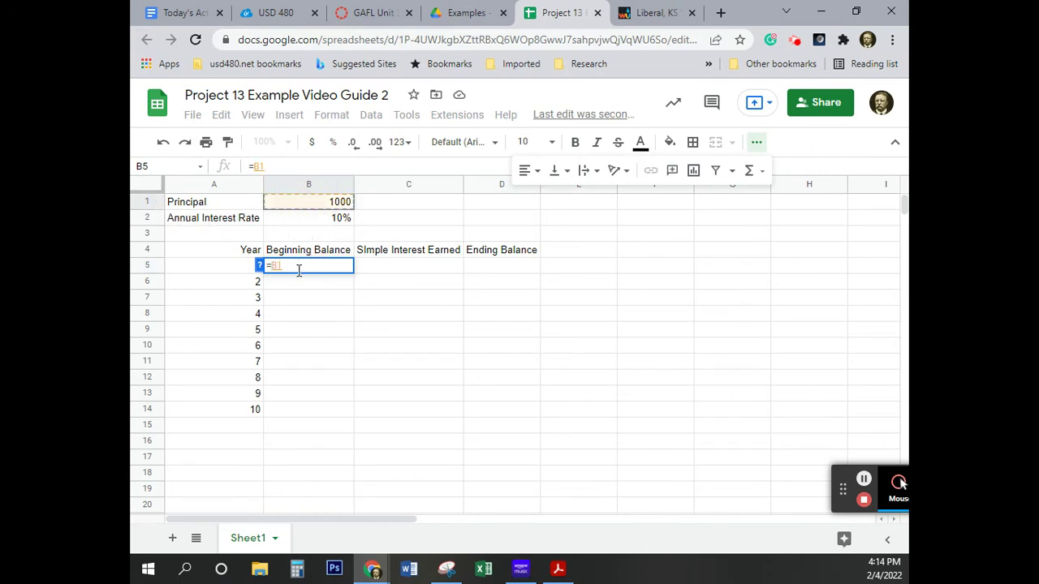
key(Return)
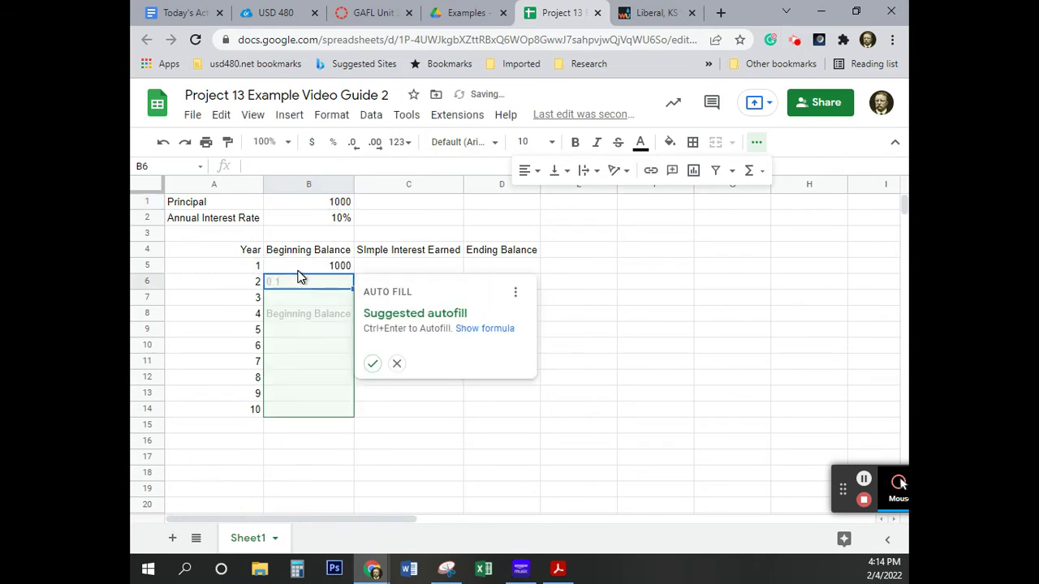
click(398, 364)
click(397, 365)
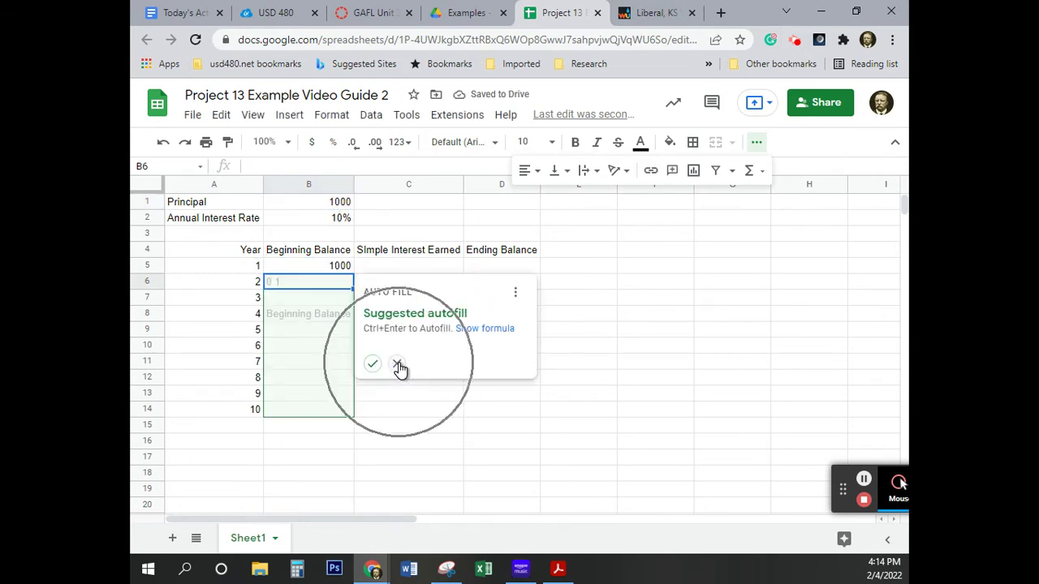
click(399, 365)
click(382, 341)
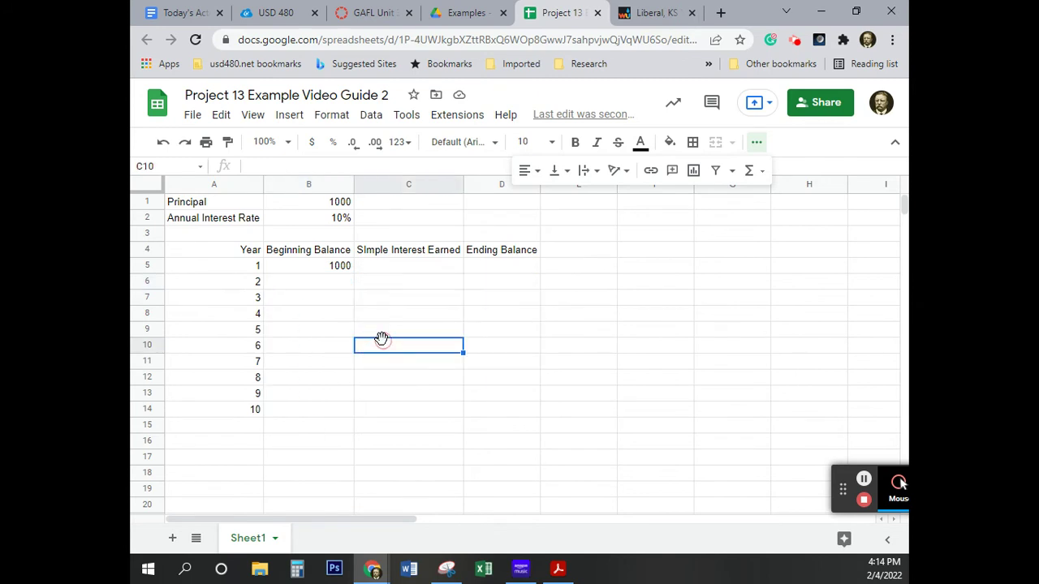
click(300, 271)
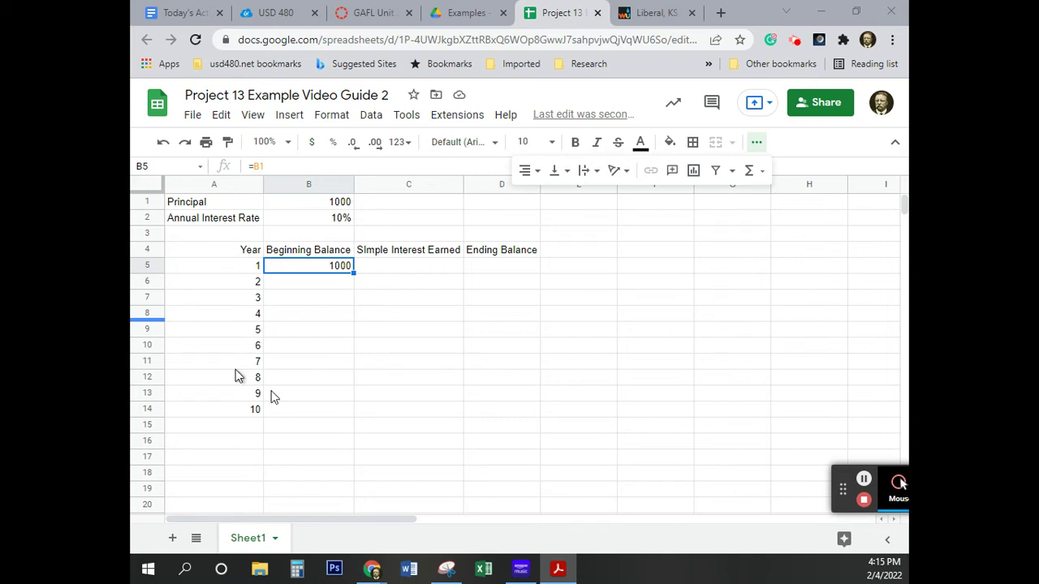
Step: Rename the Sheet1 tab as Simple Interest
click(252, 544)
click(253, 544)
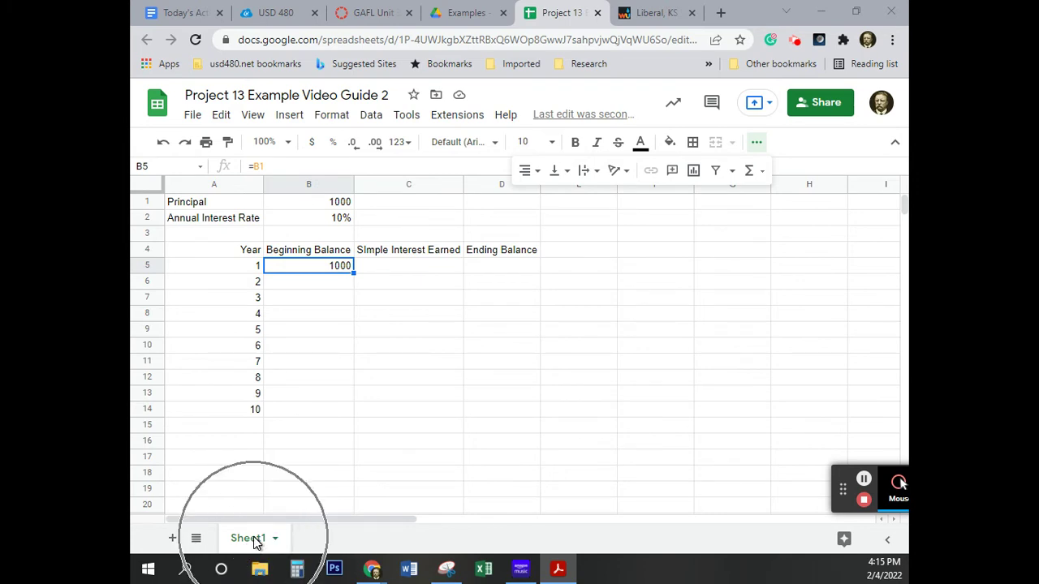
click(253, 537)
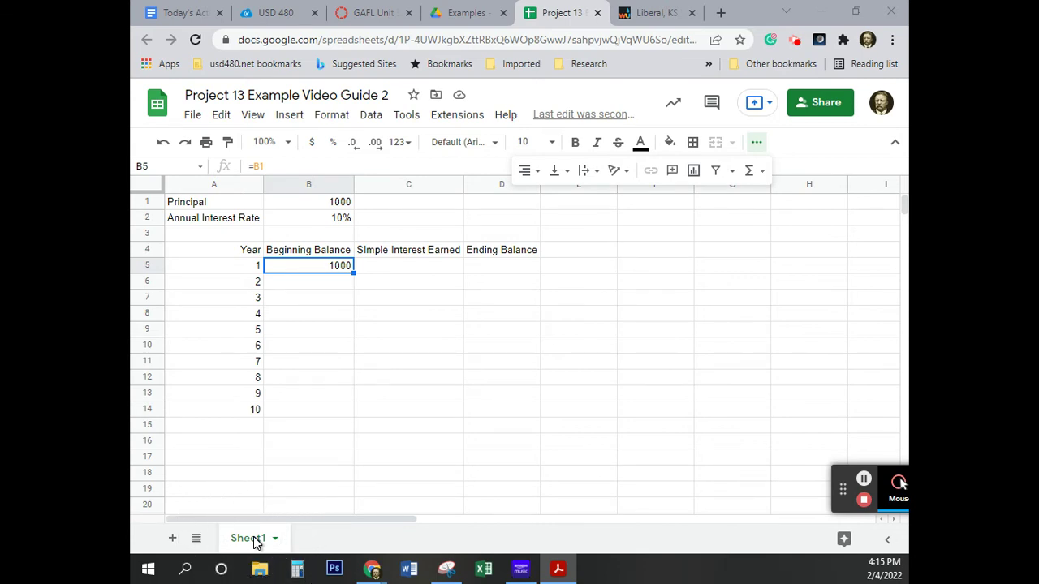
double_click(254, 539)
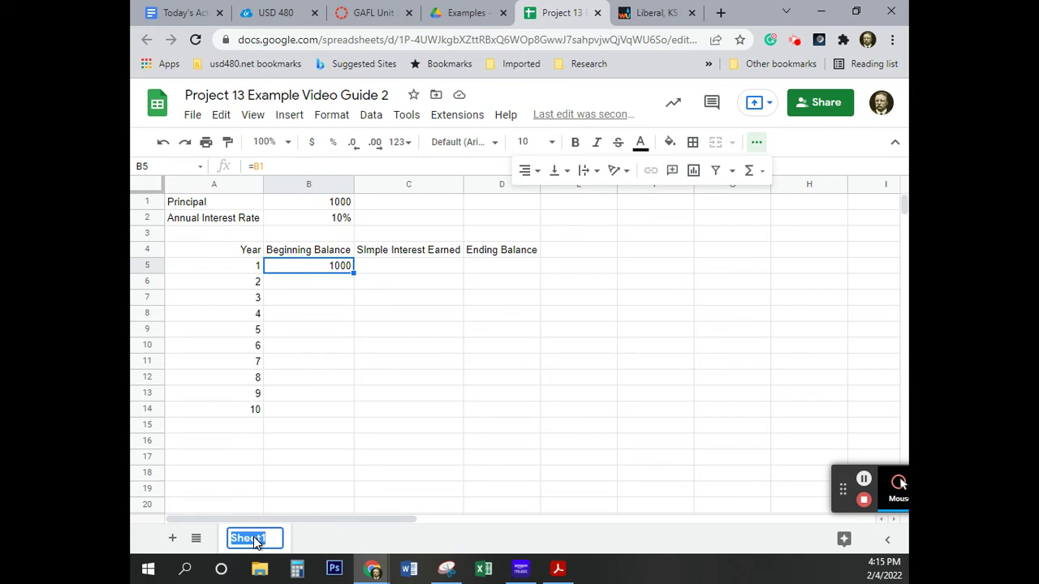
text(Simple Interest)
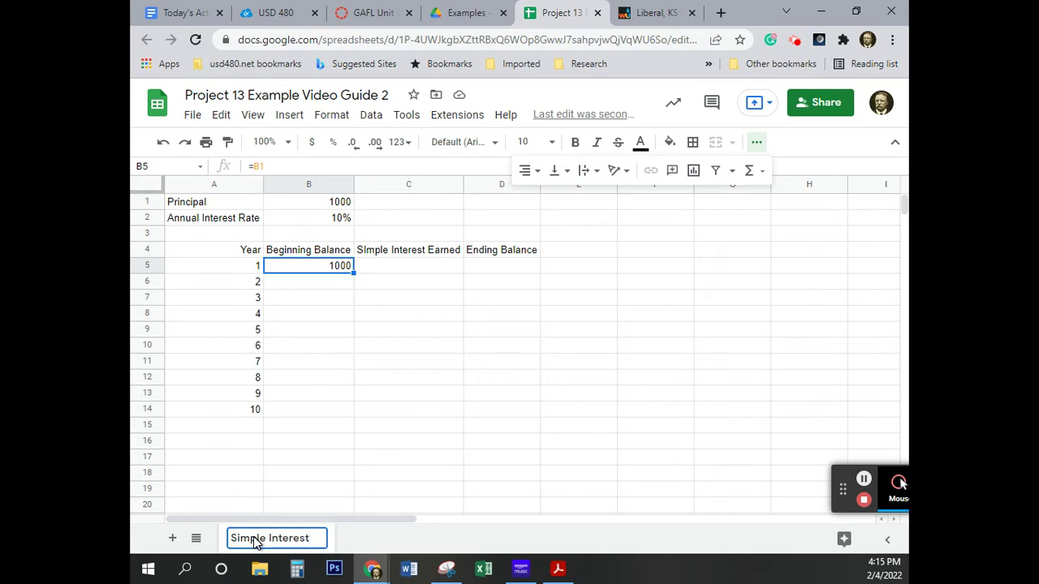
key(Return)
click(277, 545)
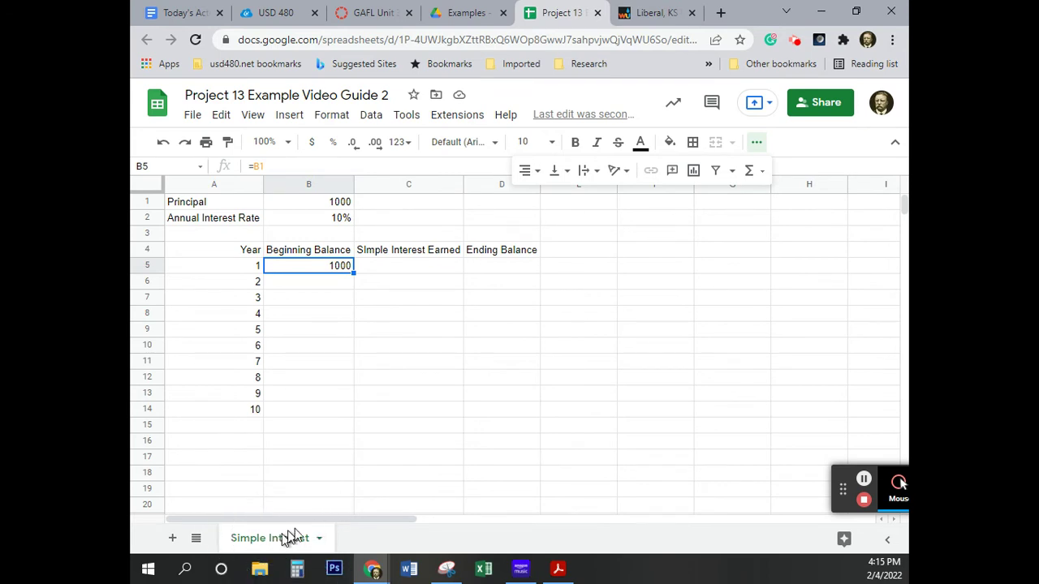
click(326, 203)
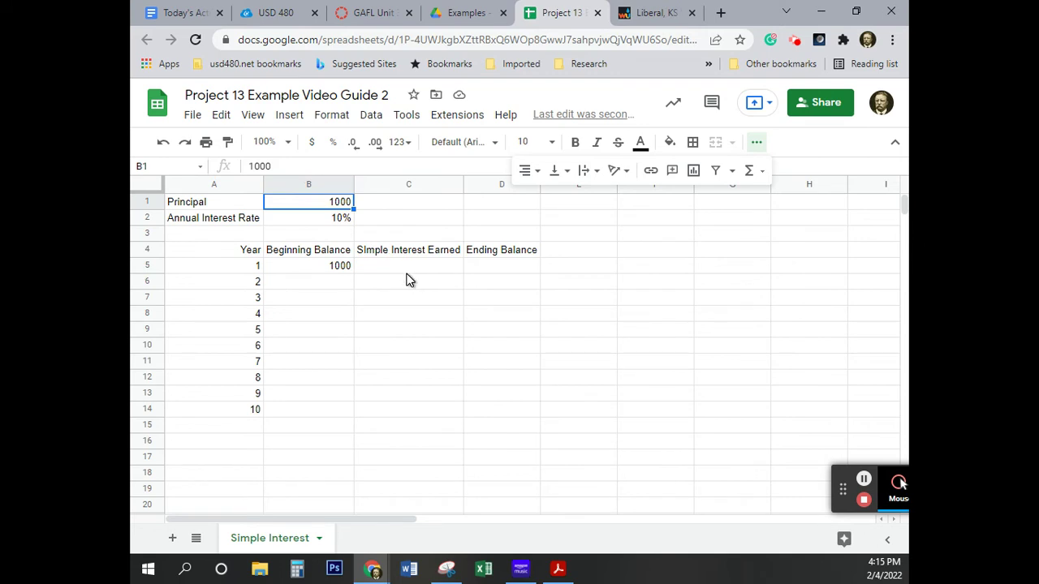
click(310, 144)
click(332, 115)
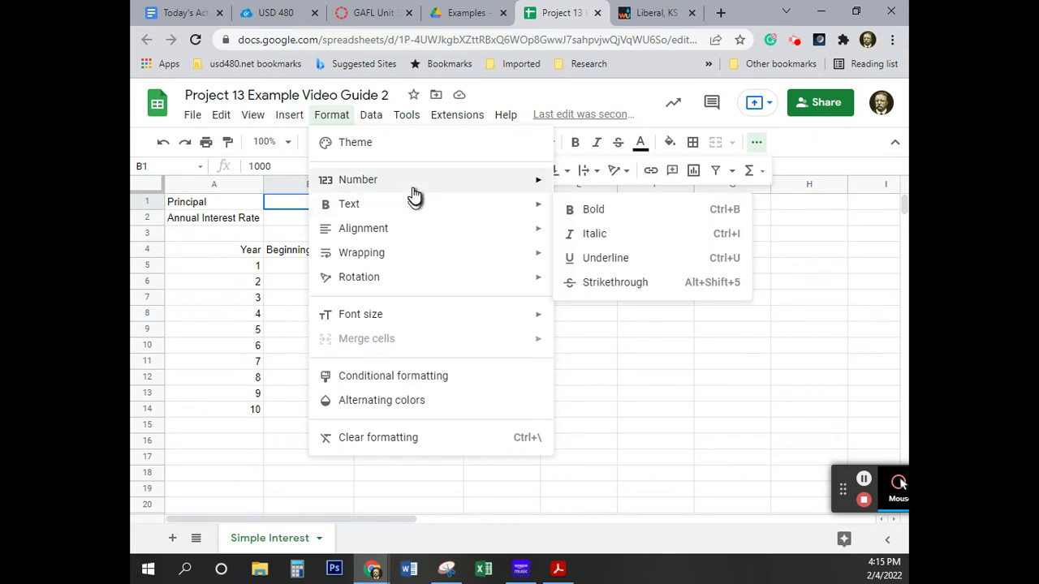
mouse_move(412, 182)
click(633, 354)
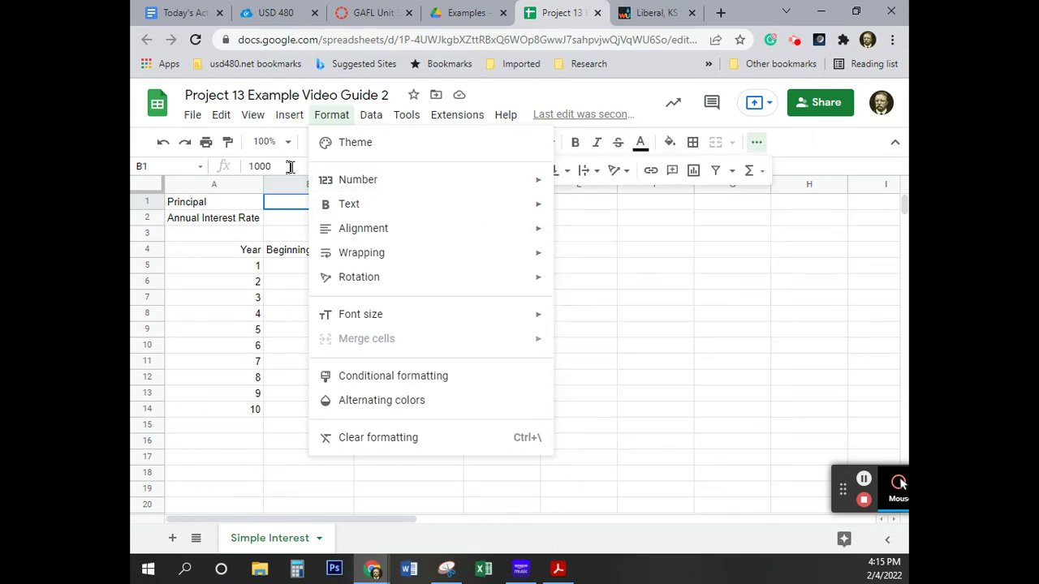
click(745, 281)
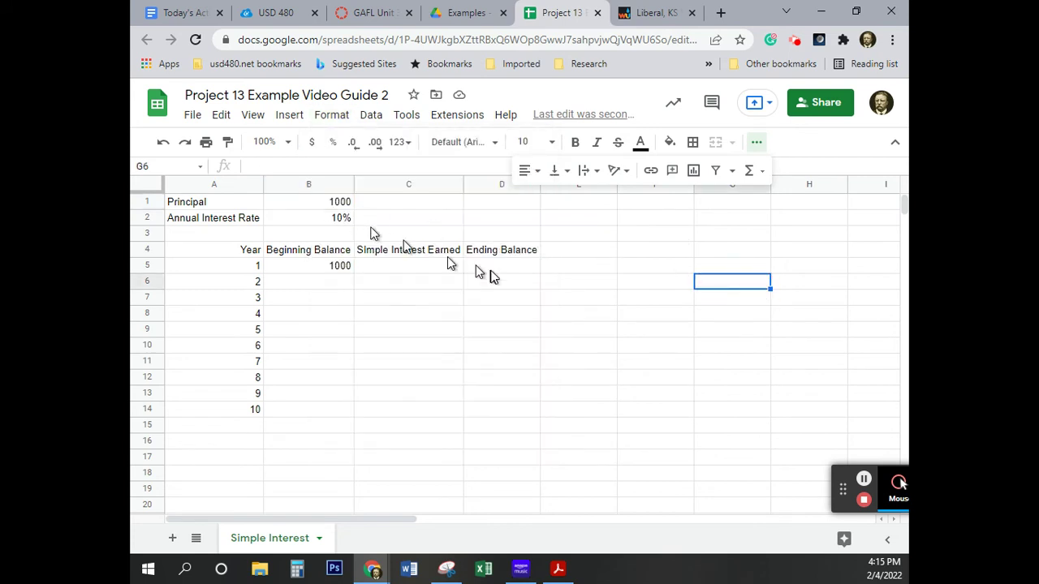
Step: Format the principal in B1 as currency with no decimal places
click(331, 202)
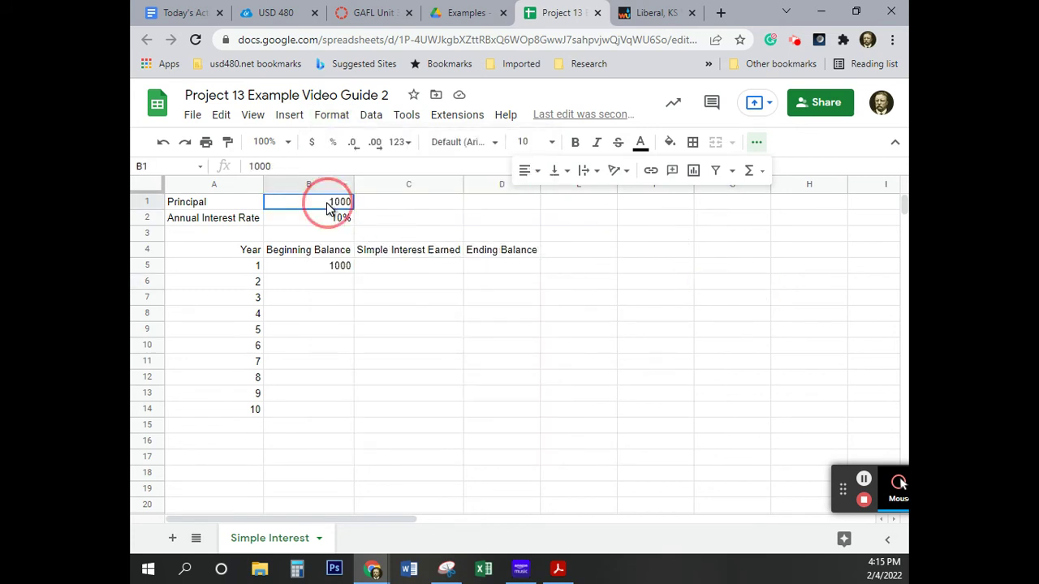
click(312, 142)
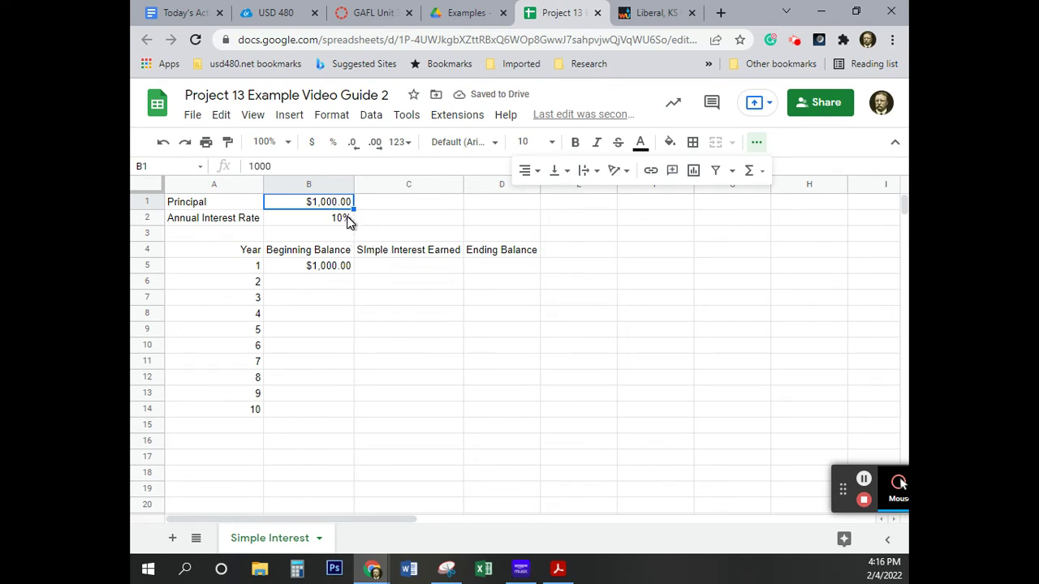
key(ctrl)
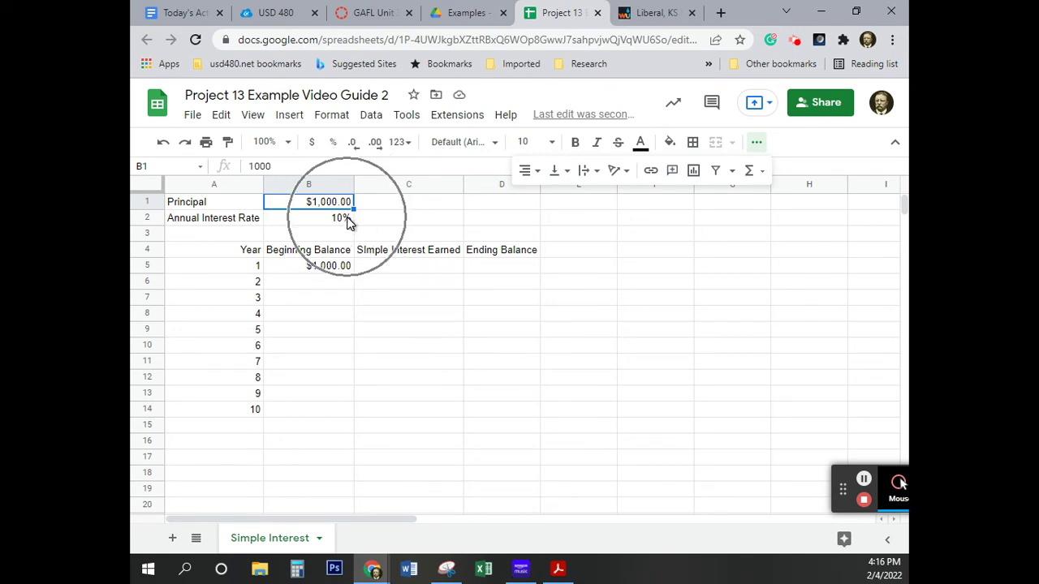
click(375, 143)
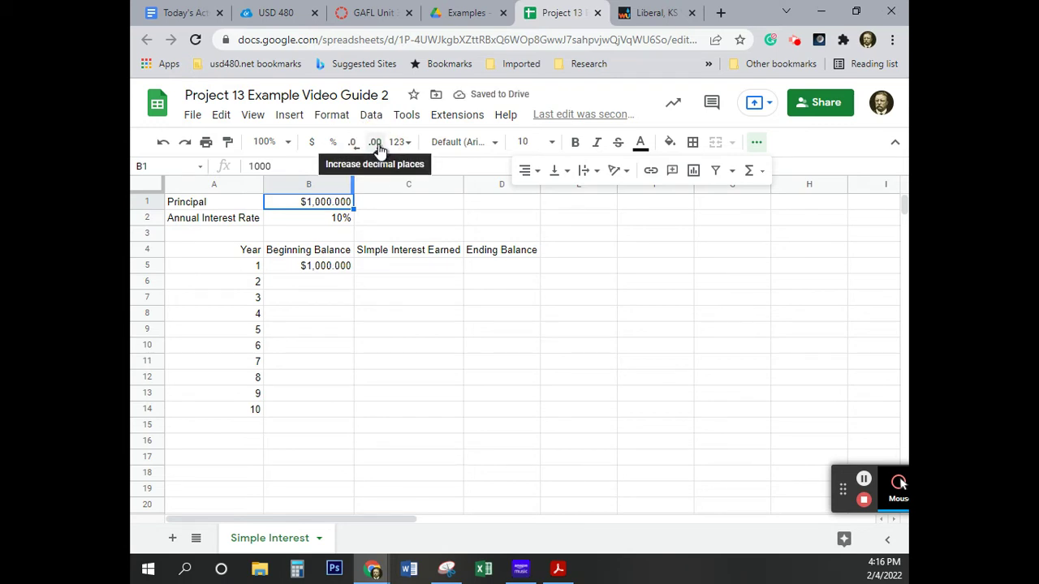
click(352, 142)
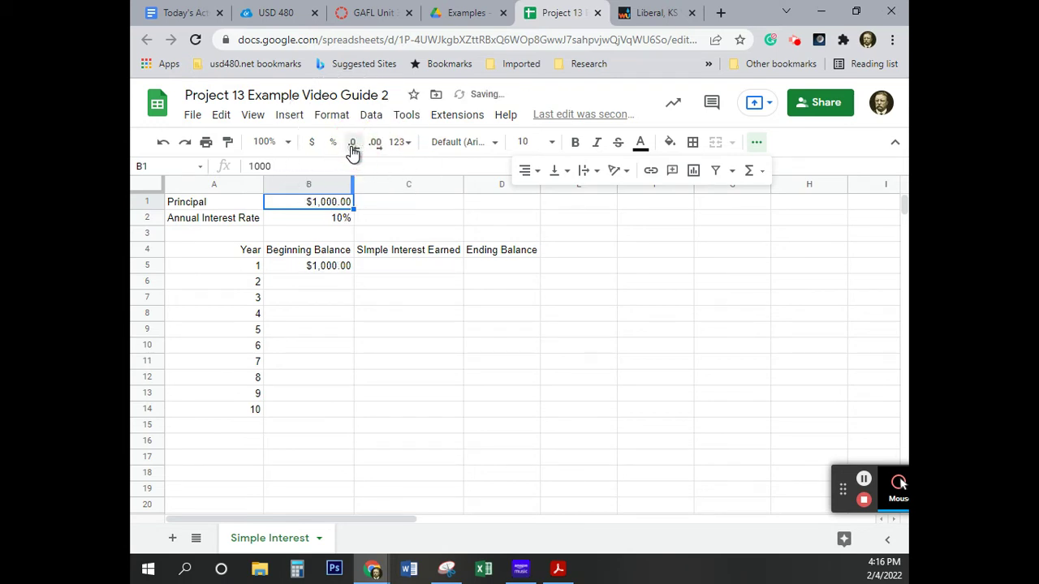
click(353, 143)
click(352, 142)
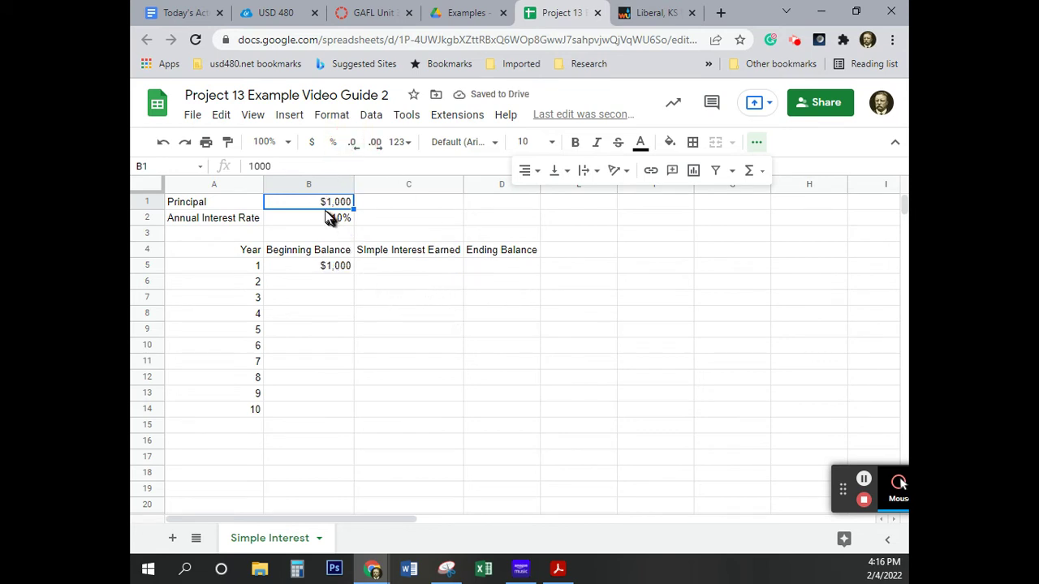
Step: Enter the formula =$B$1*$B$2 in C5 to calculate the year 1 simple interest with absolute references
click(314, 271)
click(397, 271)
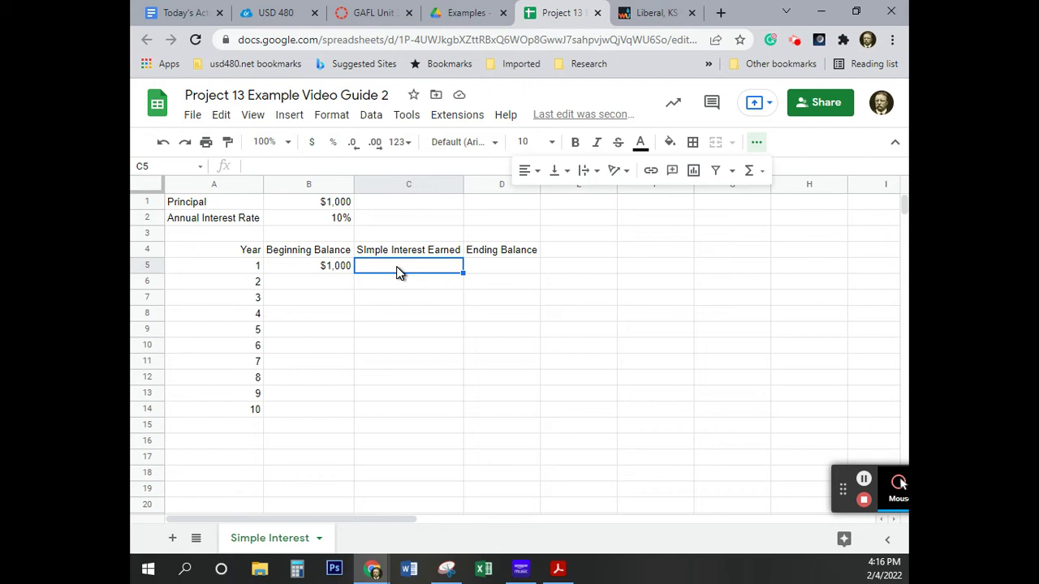
text(=)
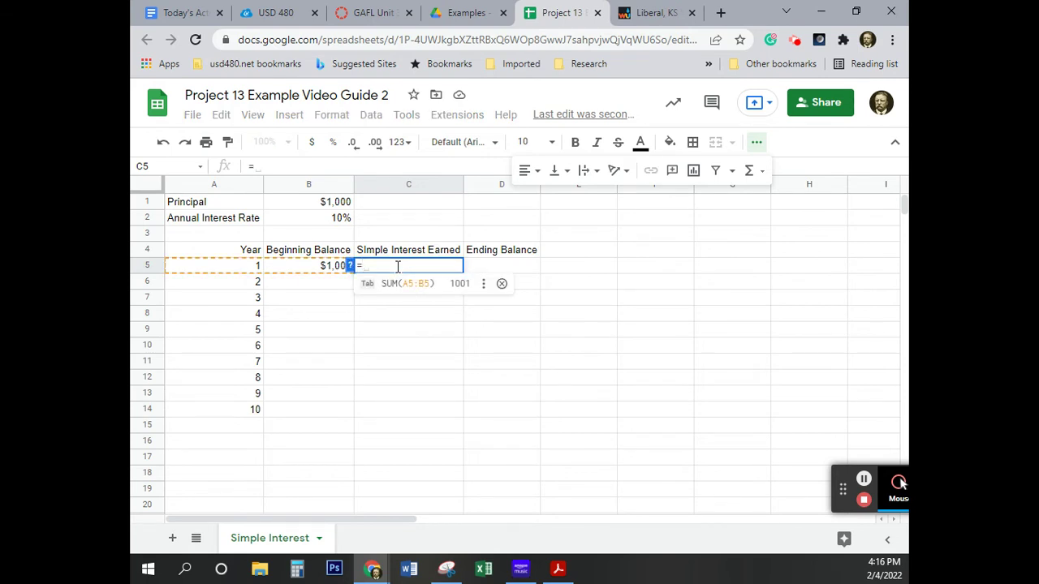
text($b)
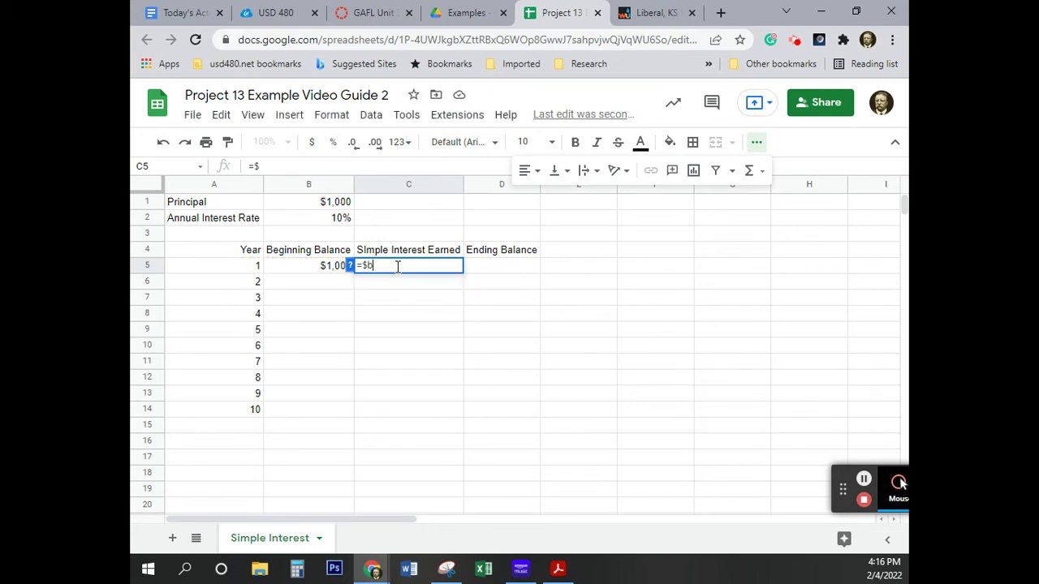
text($1)
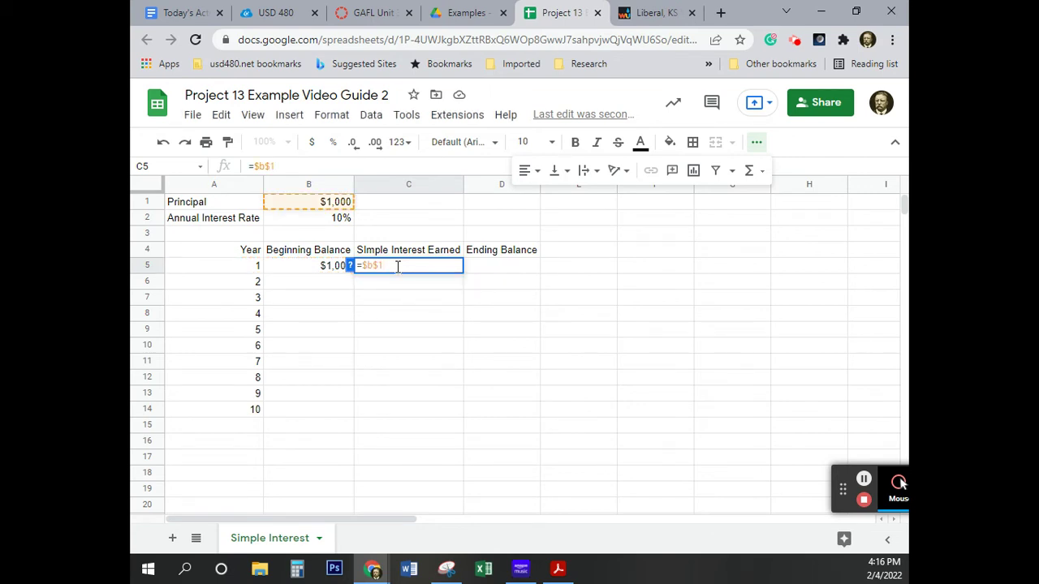
text(*)
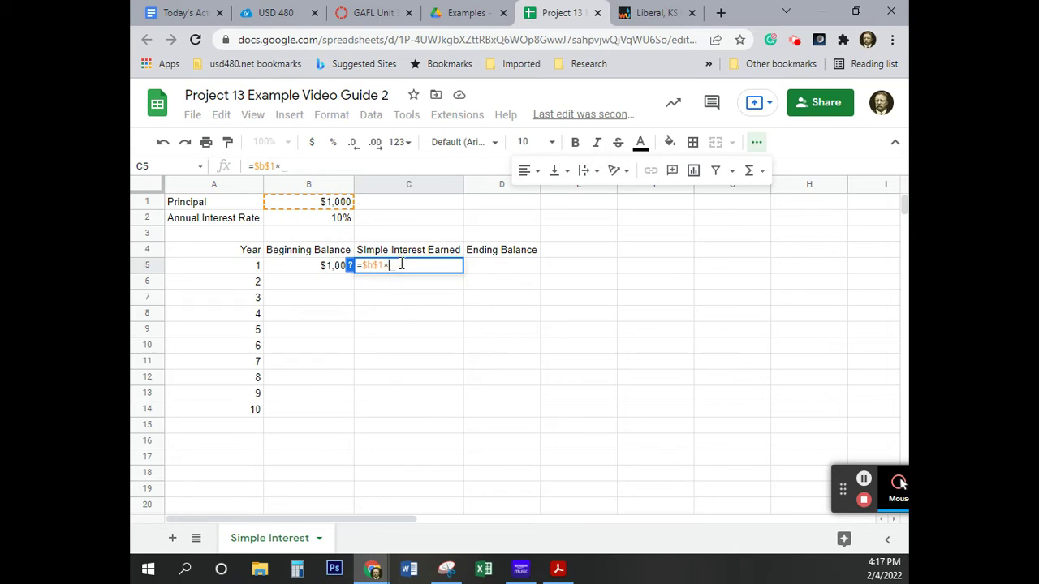
text($b)
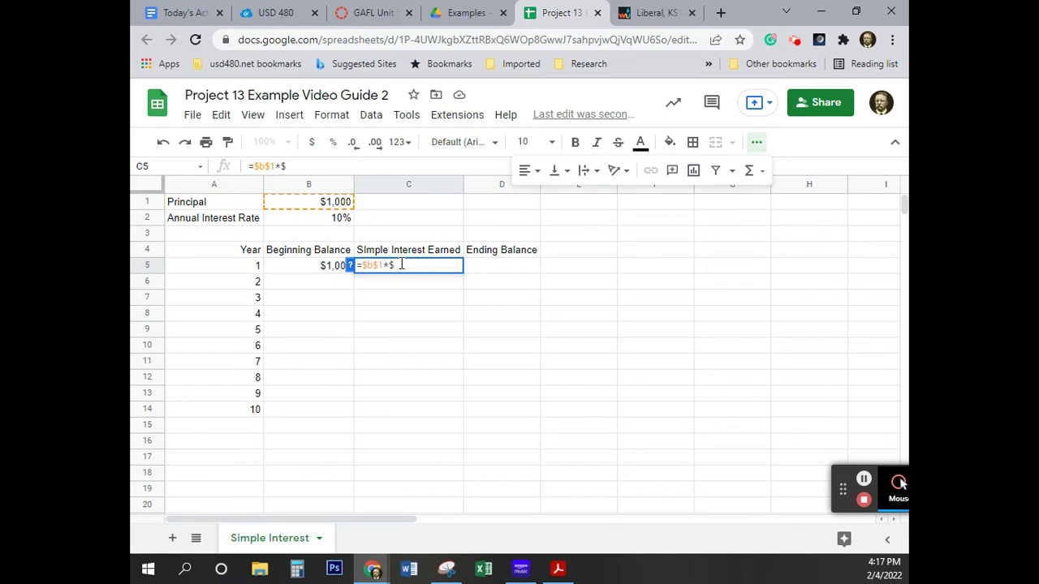
text($c)
key(BackSpace)
text(2)
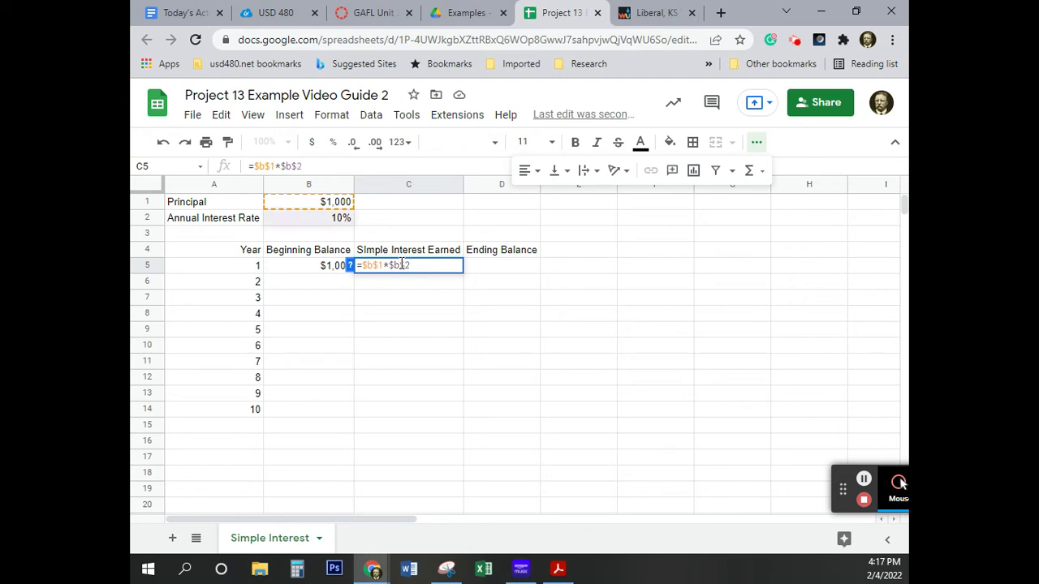
click(266, 166)
click(284, 166)
click(313, 201)
click(312, 225)
click(310, 223)
key(Tab)
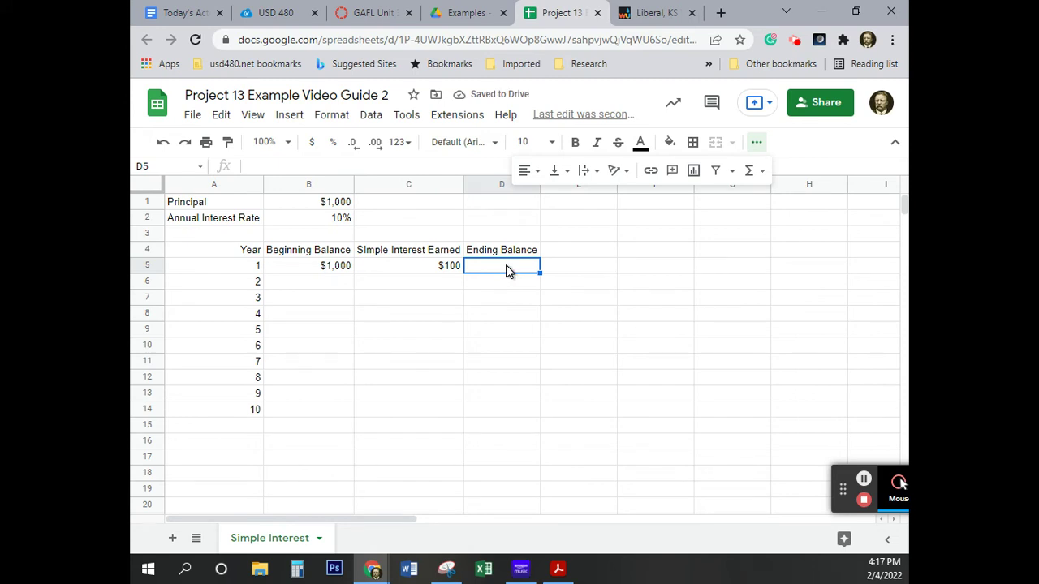
Step: Enter the formula =B5+C5 in D5 as the year 1 ending balance
text(=)
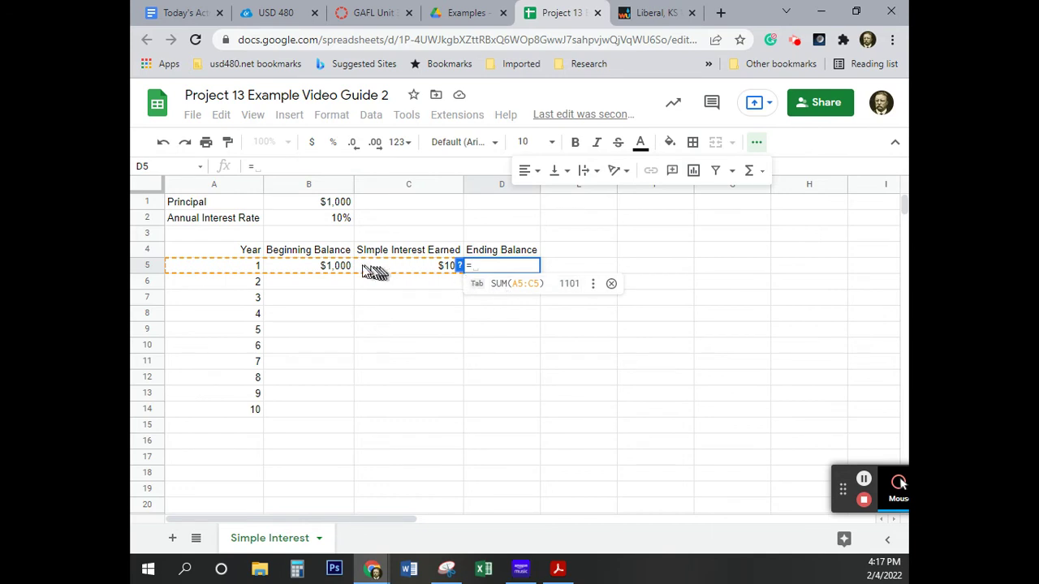
click(313, 265)
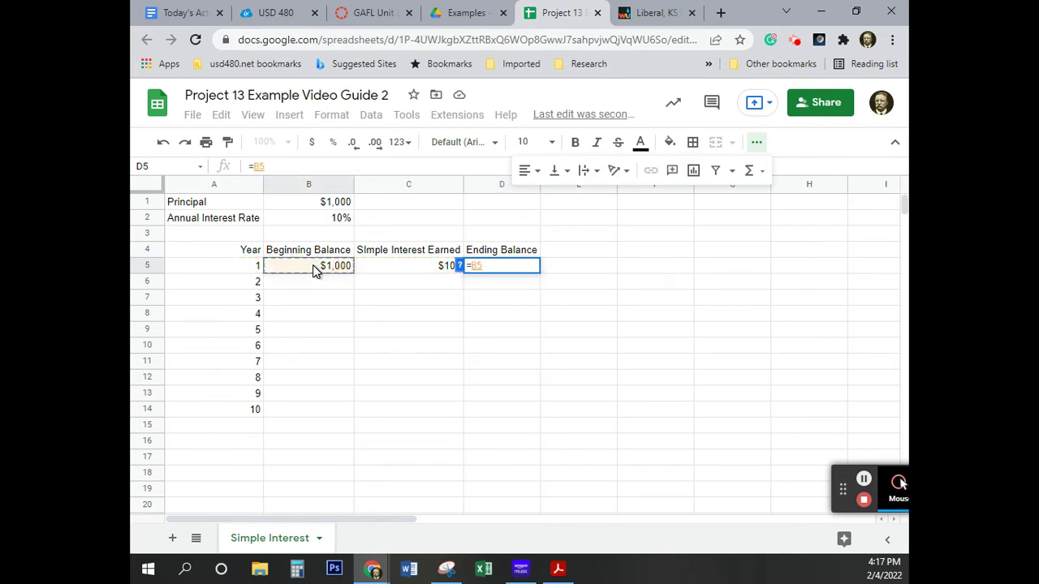
click(312, 264)
text(+)
click(389, 268)
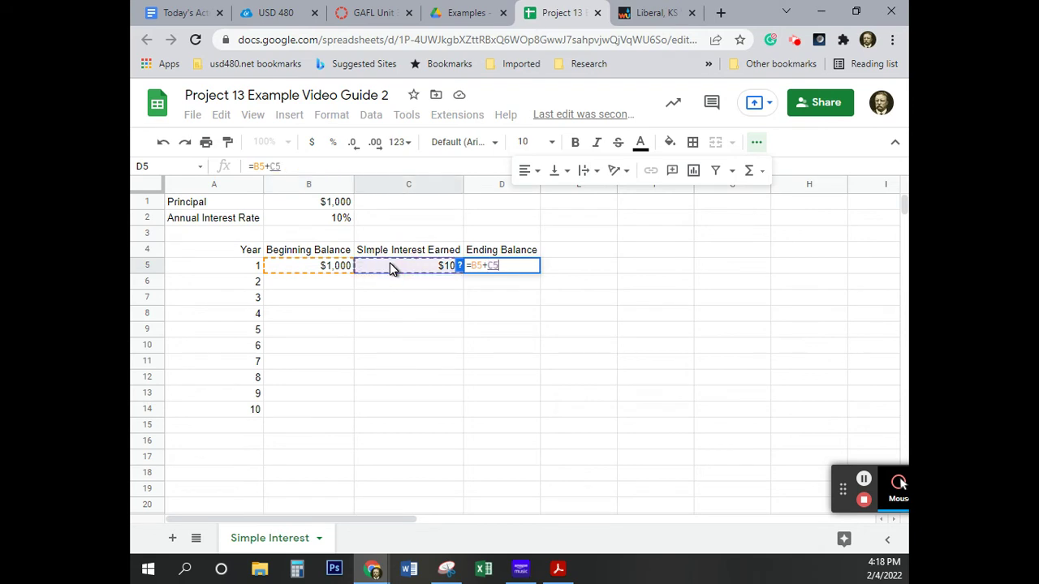
key(Return)
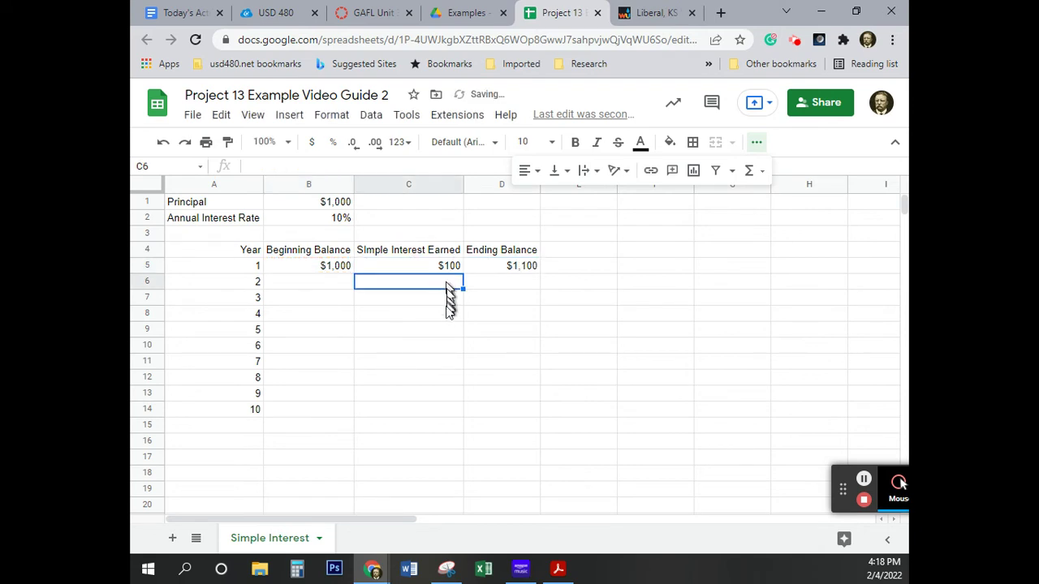
Step: Enter the formula =D5 in B6 so year 2 begins with the year 1 ending balance
click(317, 289)
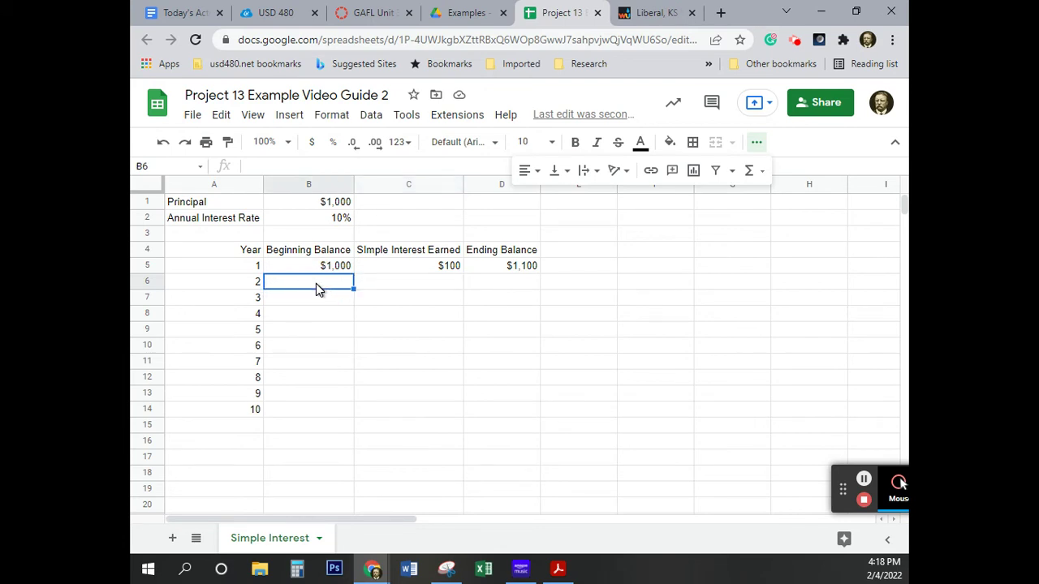
text(=)
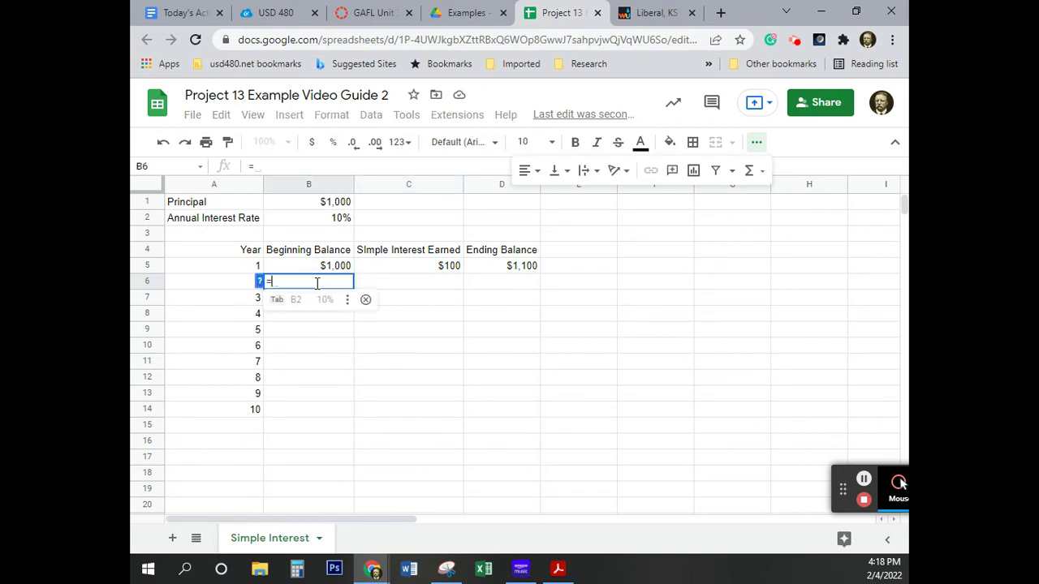
click(509, 264)
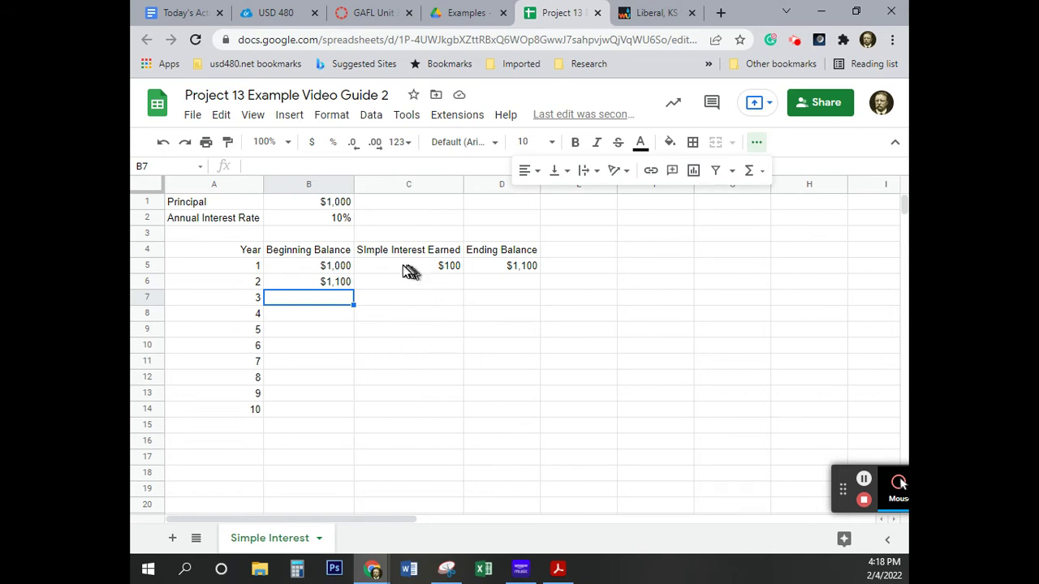
Step: Fill the interest and ending balance formulas in C5:D5 down to row 6 for year 2
key(ctrl)
key(ctrl)
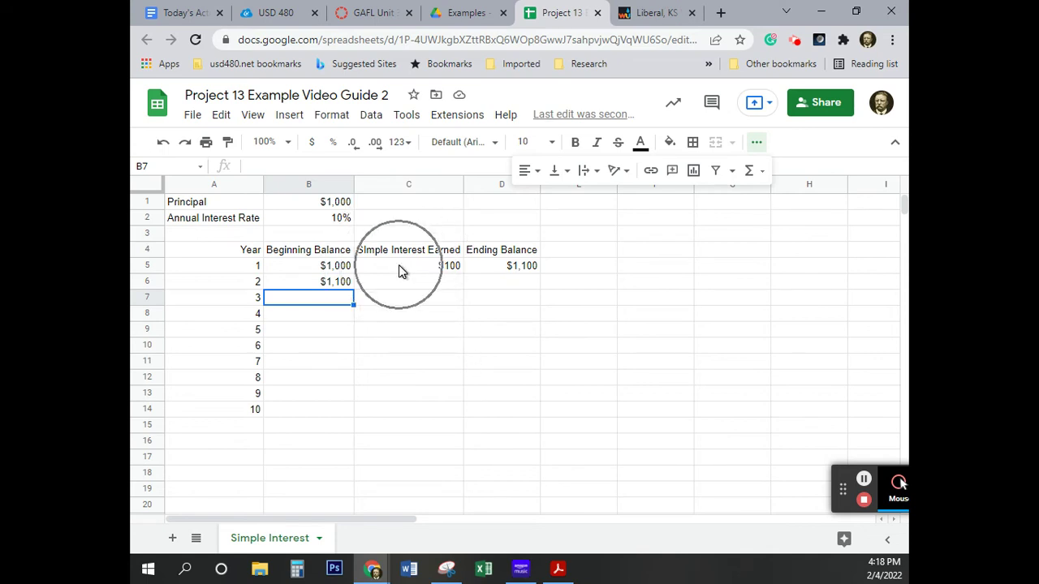
drag(399, 265, 498, 274)
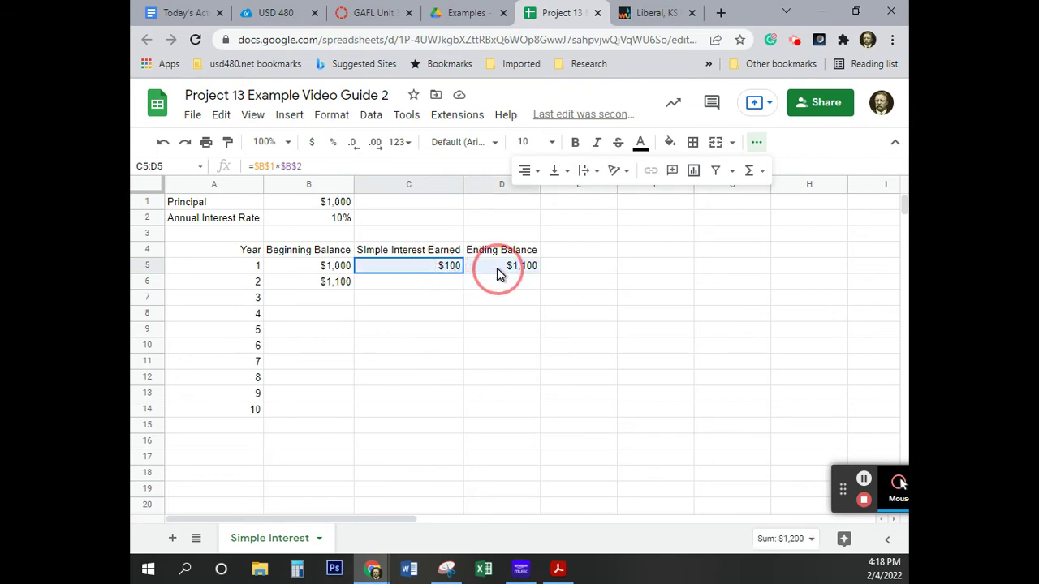
click(482, 316)
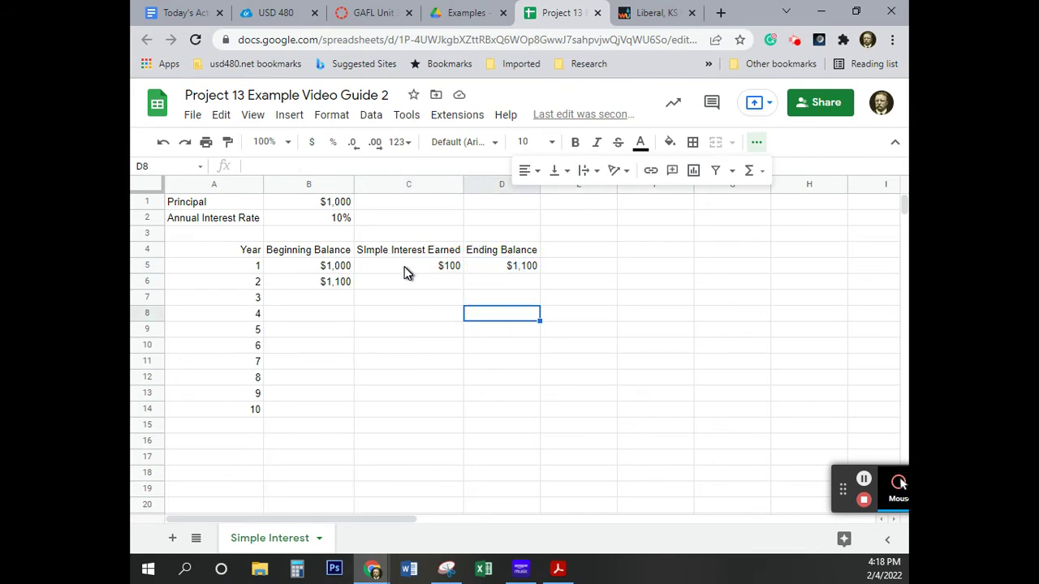
drag(407, 273, 514, 273)
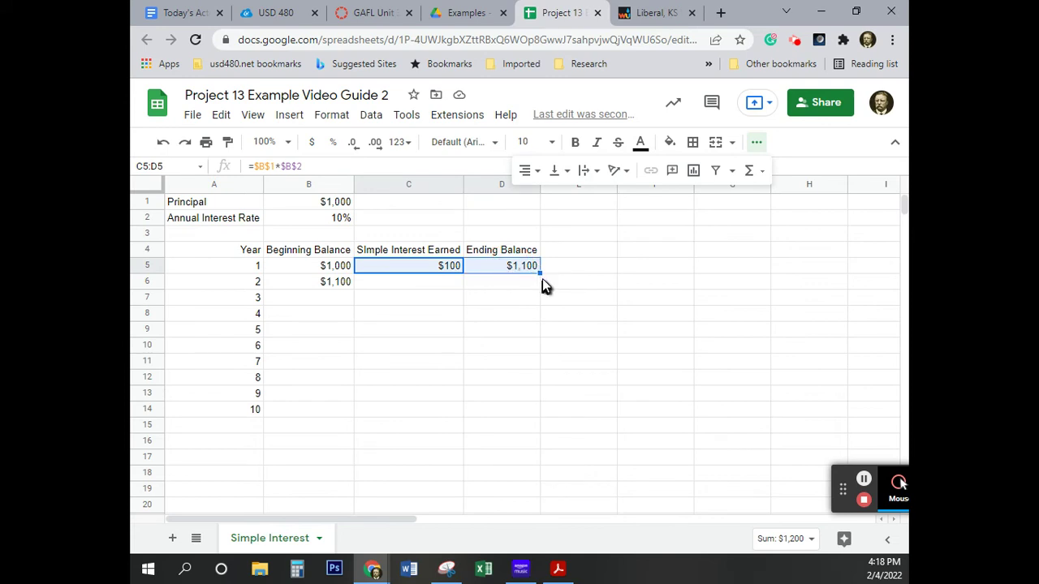
drag(540, 275, 522, 284)
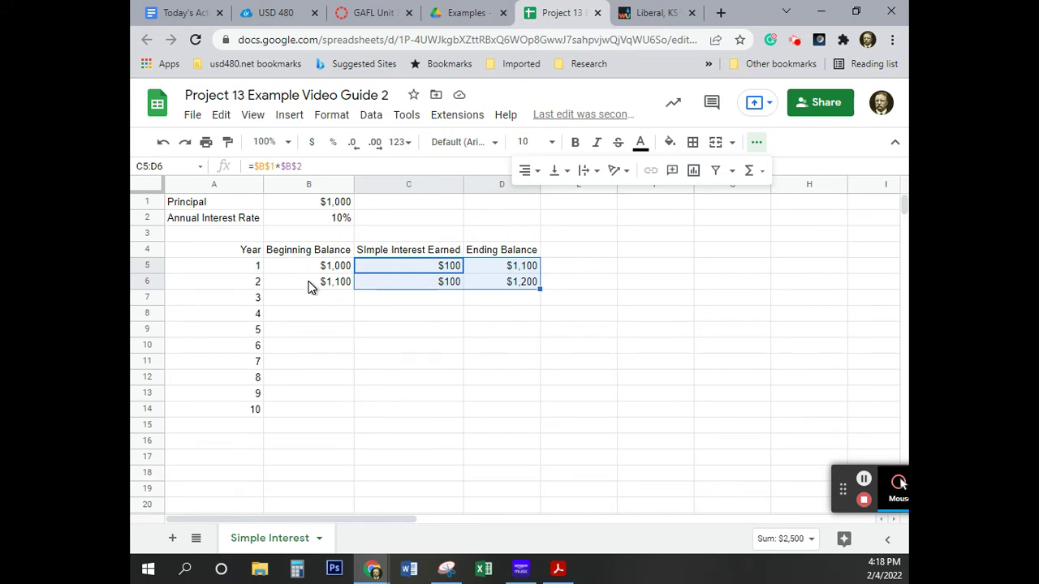
Step: Fill the year 2 formulas in B6:D6 down to row 14 for years 3 through 10
key(ctrl)
drag(309, 288, 518, 290)
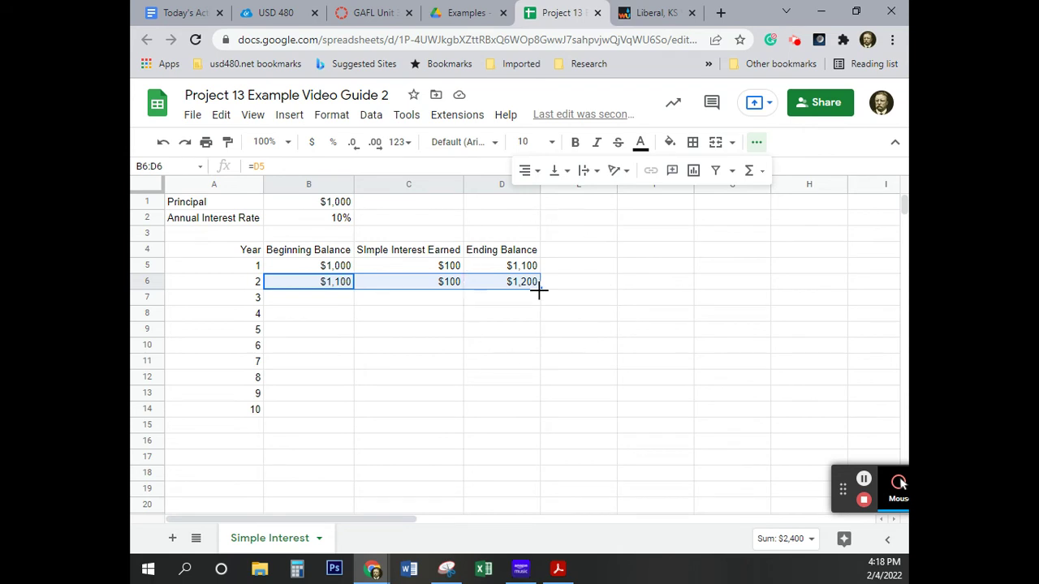
drag(540, 289, 486, 404)
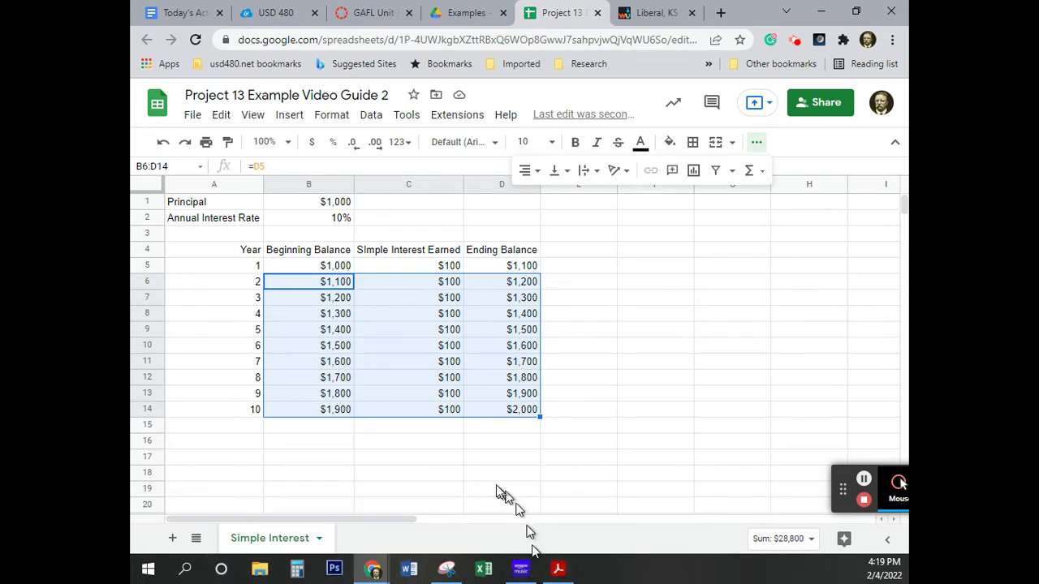
Step: Enter the label Total in B16 and right-align it
click(314, 443)
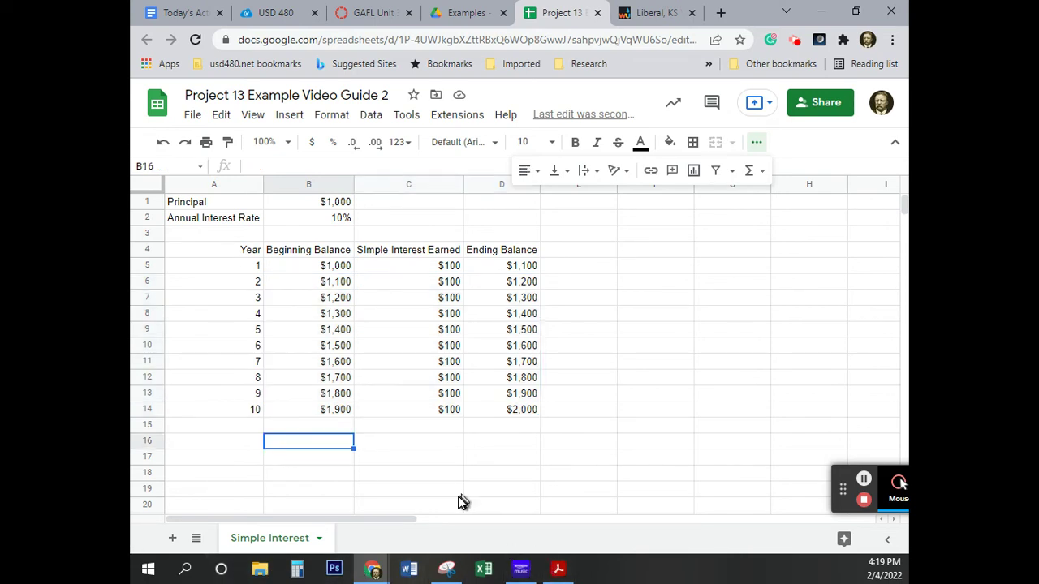
text(Total)
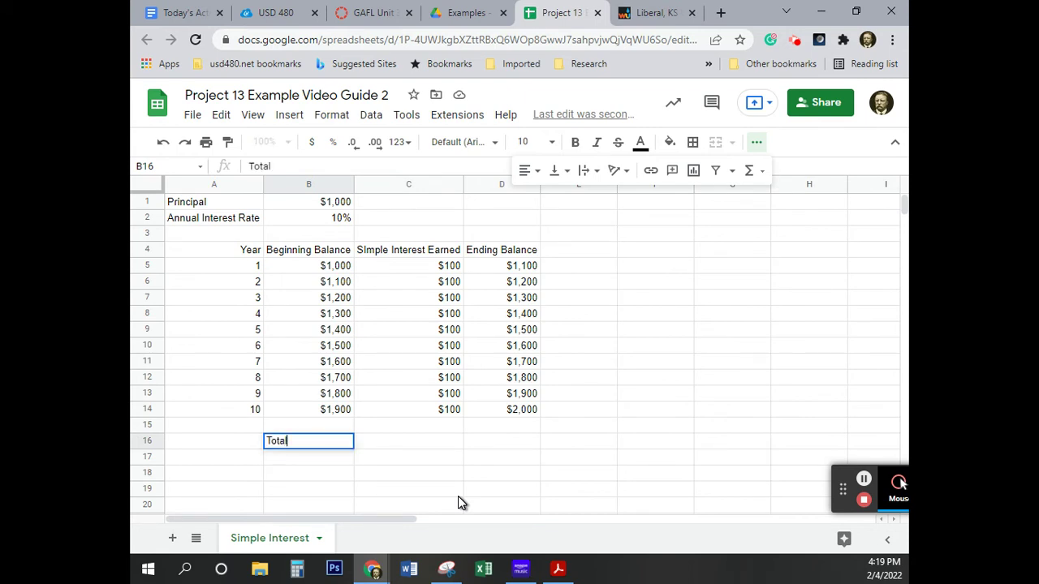
click(542, 172)
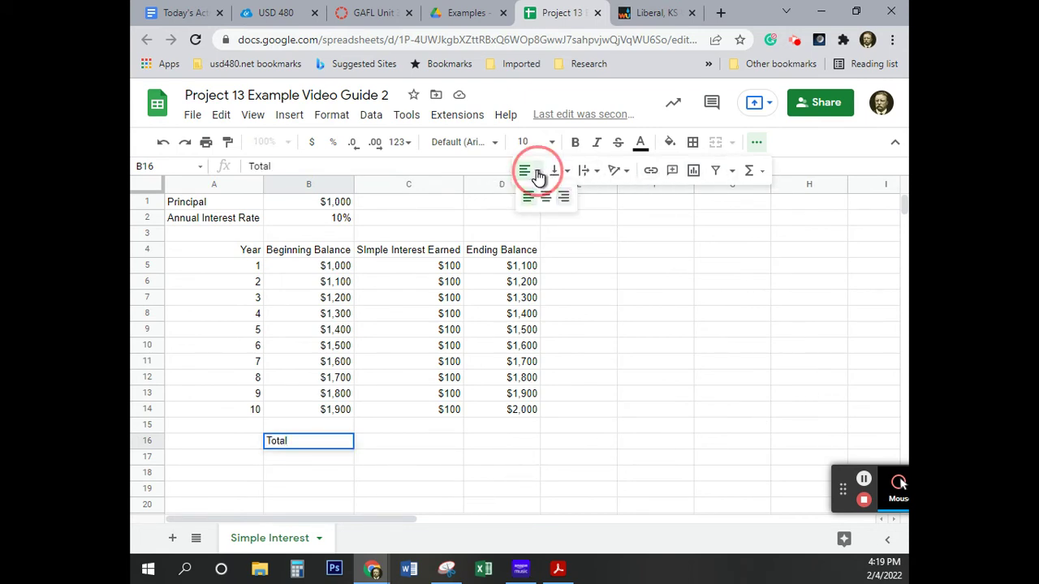
click(558, 202)
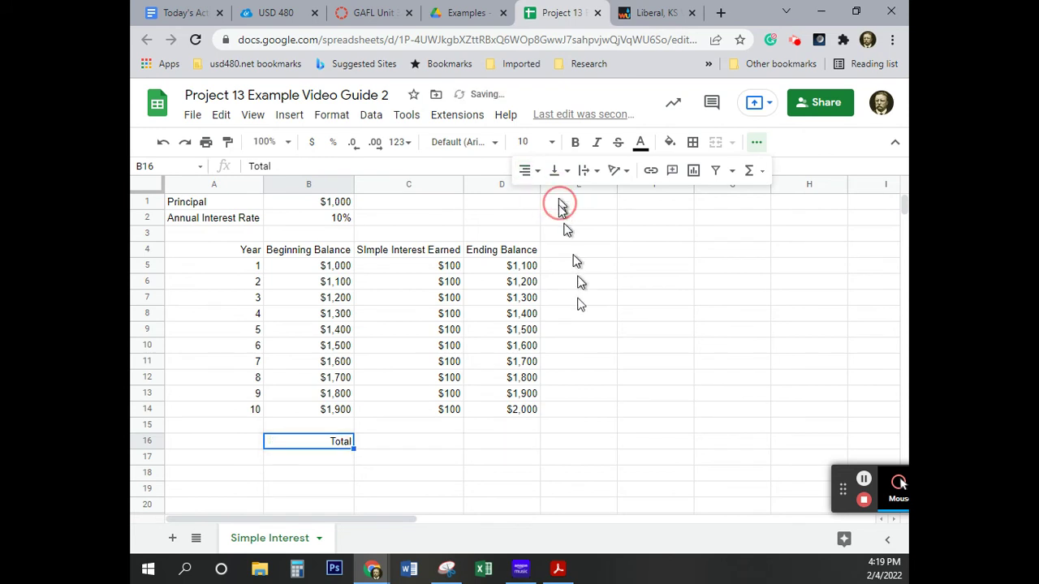
Step: Enter the suggested formula =SUM(C4:C14) in C16 to total the simple interest earned
click(372, 472)
click(412, 447)
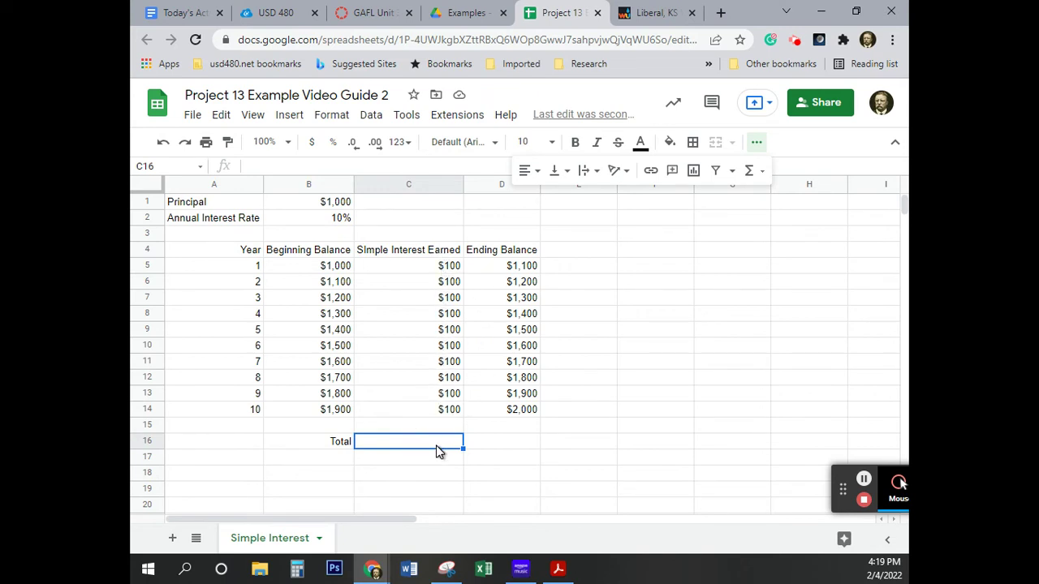
text(=)
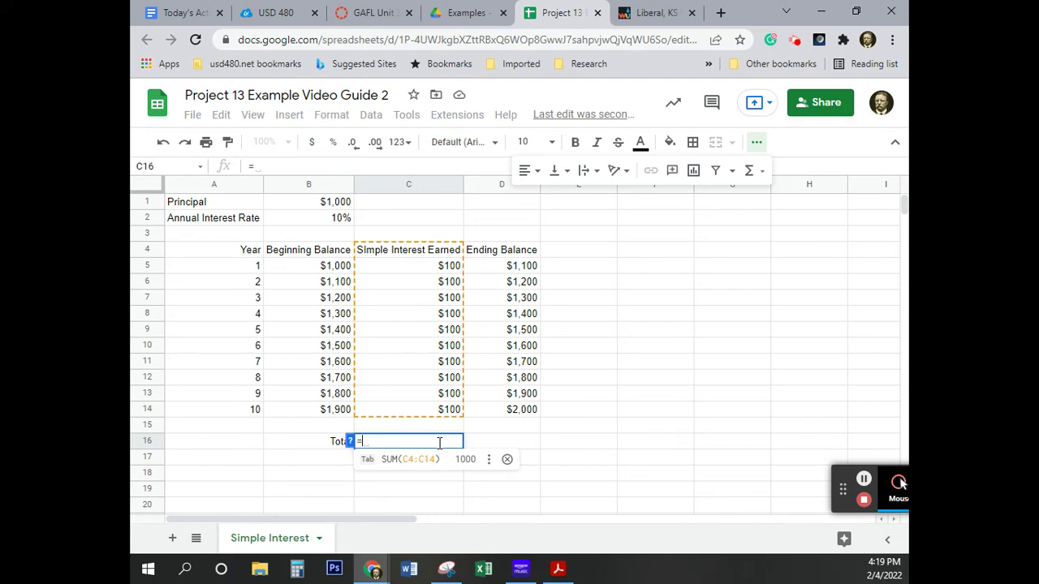
click(392, 471)
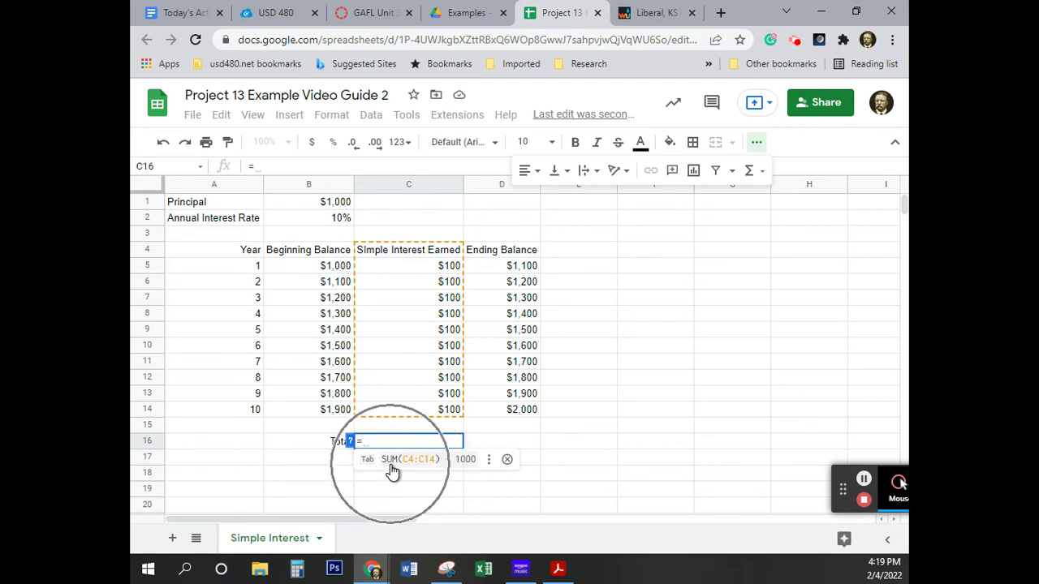
click(405, 474)
click(416, 474)
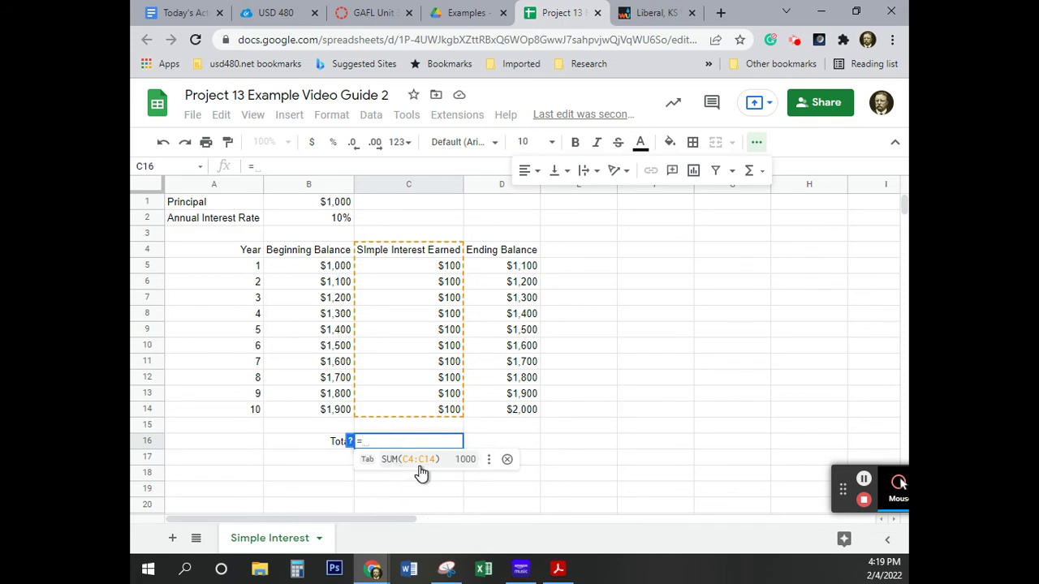
click(418, 473)
click(416, 473)
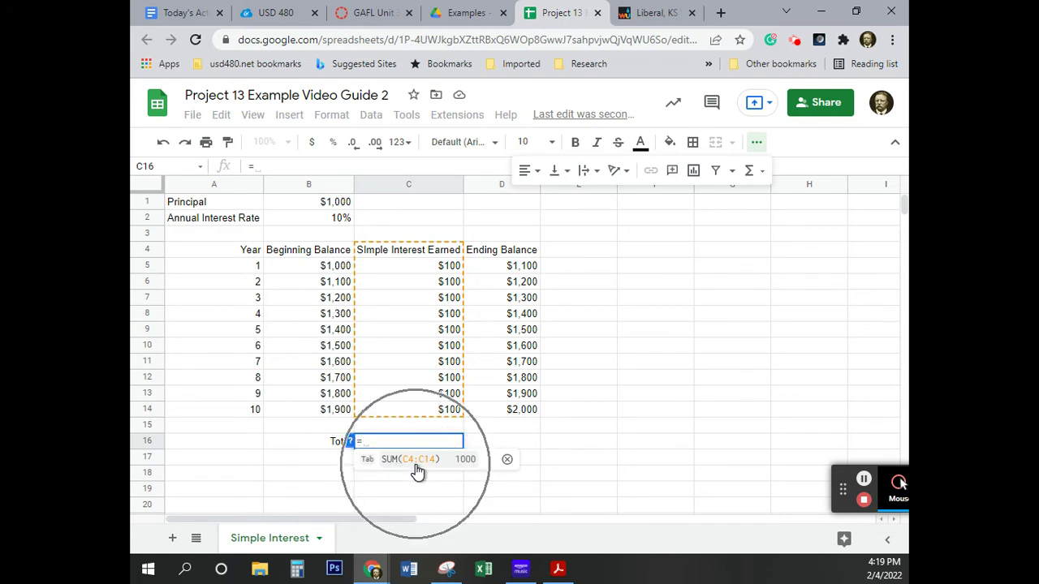
click(417, 472)
click(416, 472)
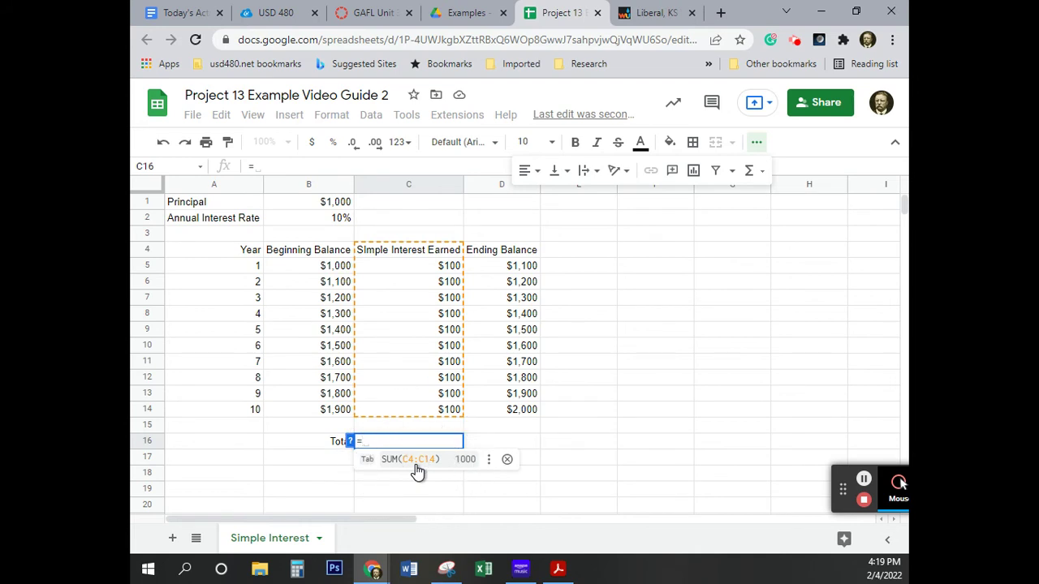
click(416, 473)
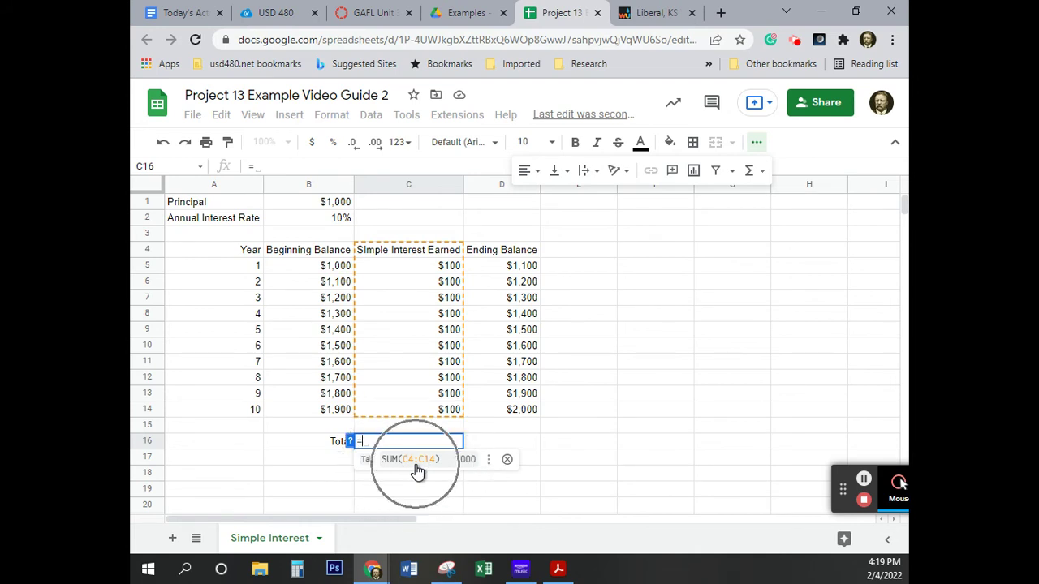
click(416, 472)
click(416, 472)
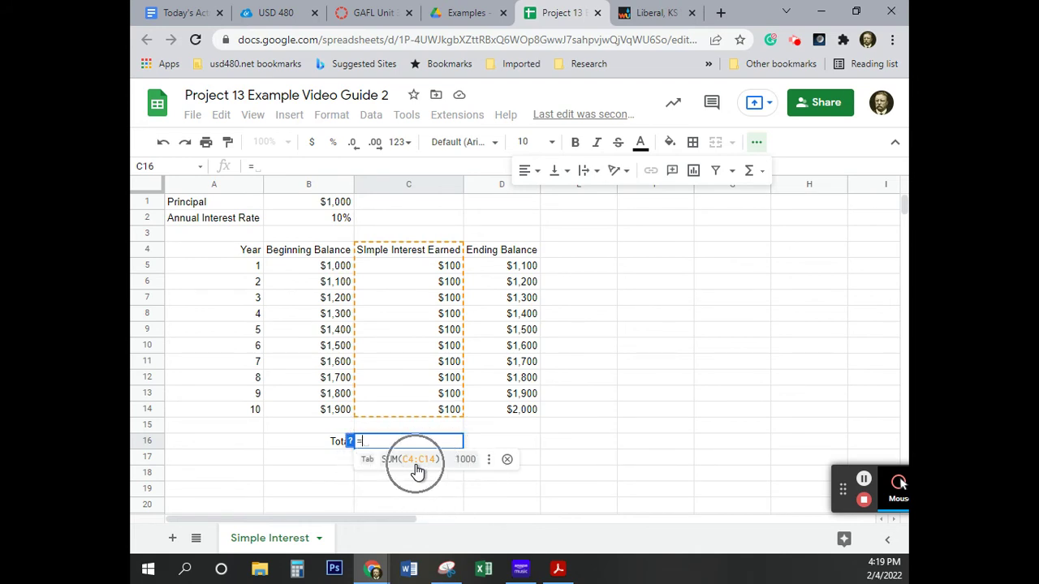
click(417, 472)
click(416, 472)
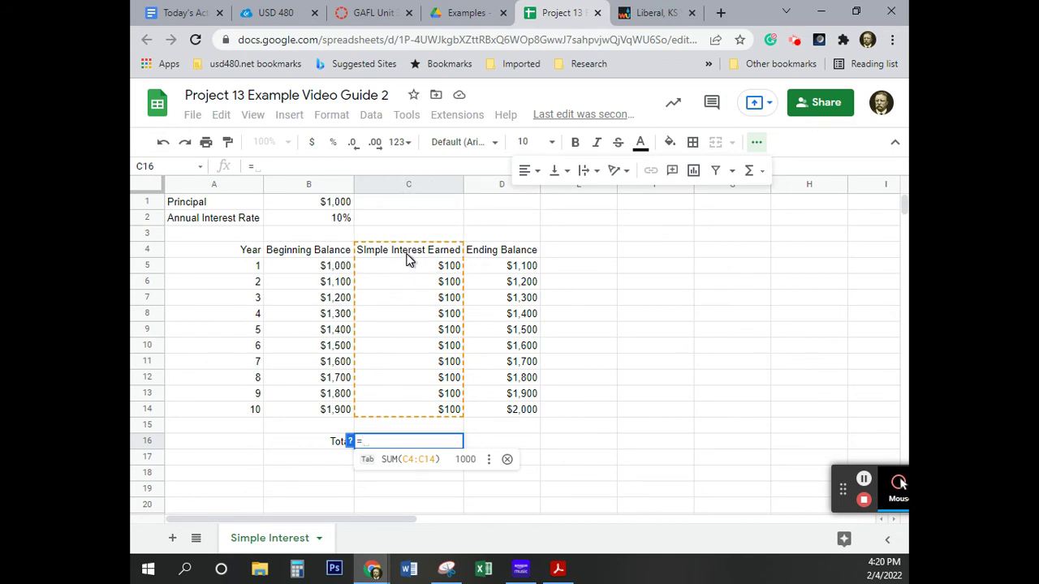
key(ctrl)
key(Tab)
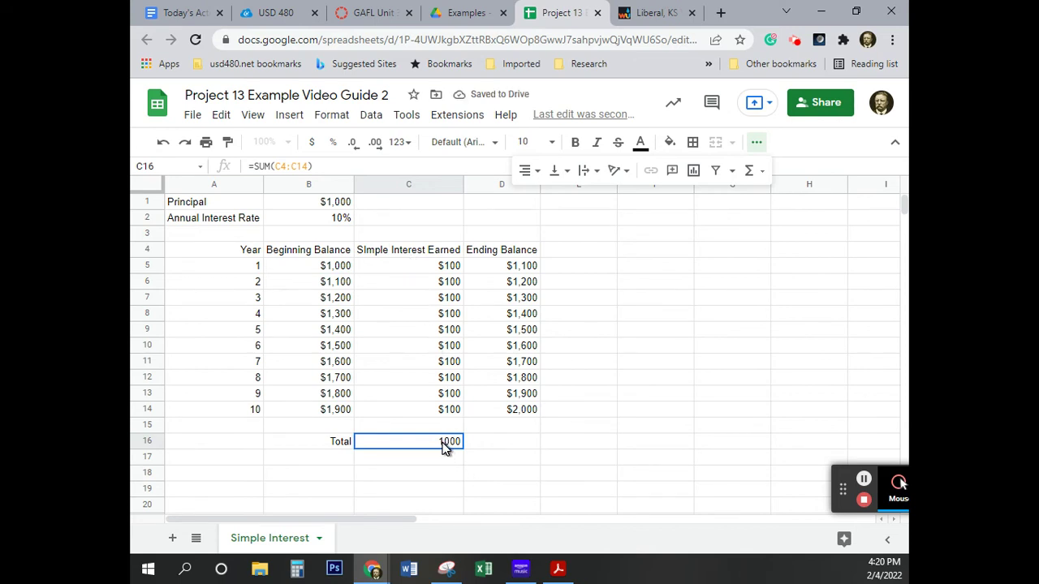
Step: Copy the currency format of the year 5 ending balance in D9 onto the total in C16
click(448, 363)
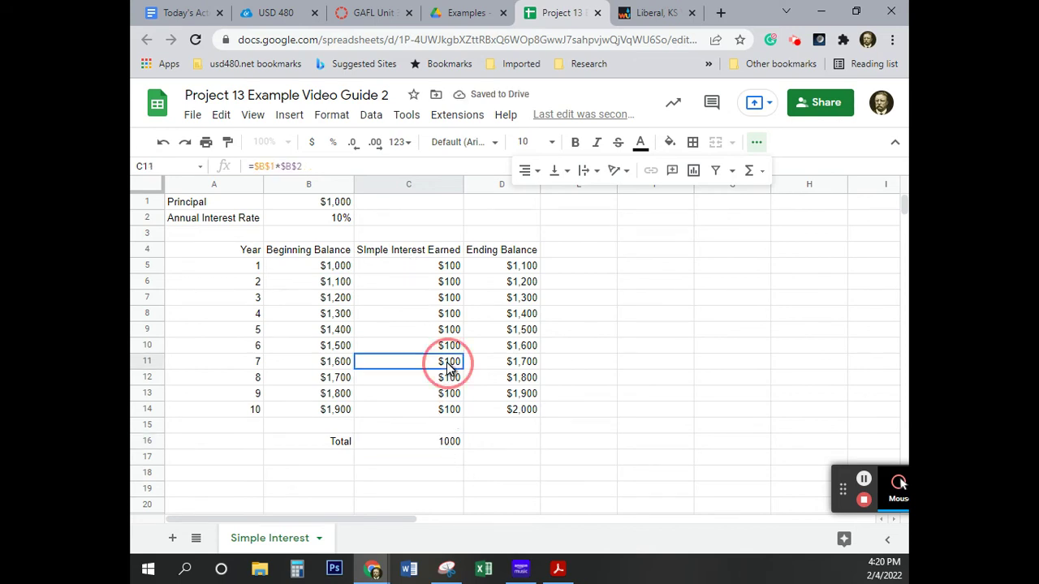
click(418, 375)
click(382, 297)
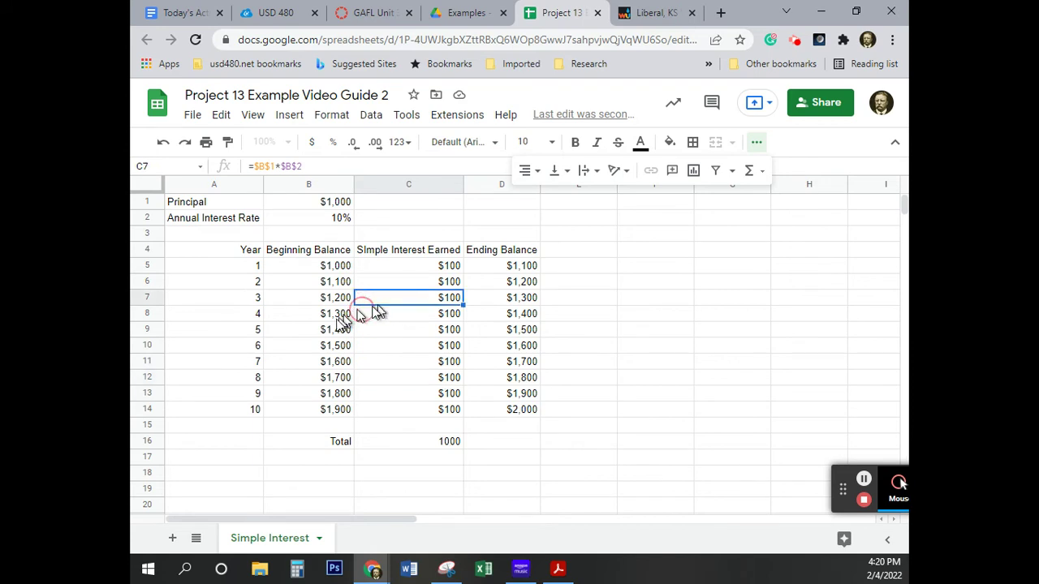
click(345, 329)
click(491, 333)
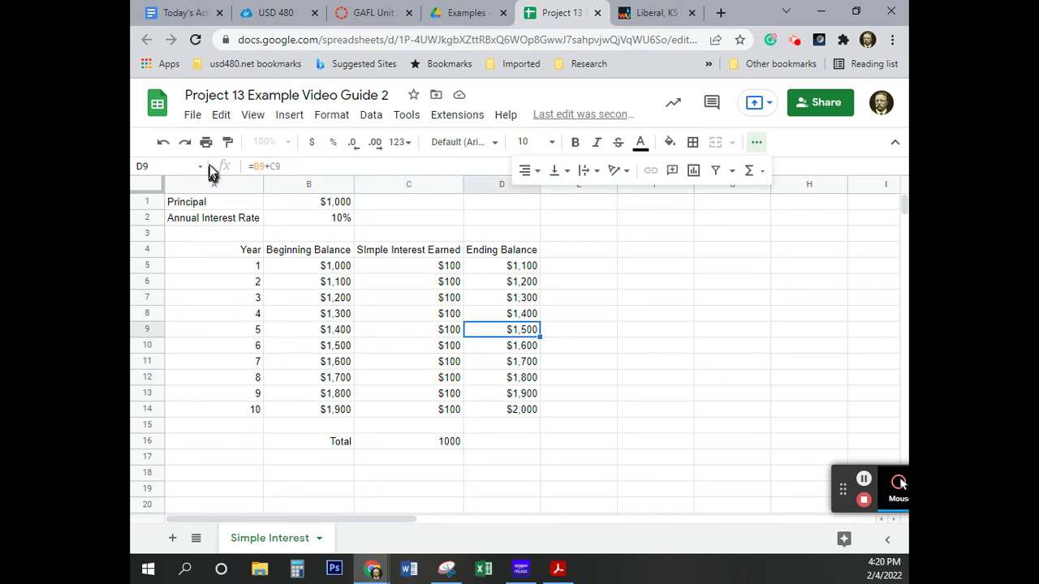
click(227, 146)
click(424, 445)
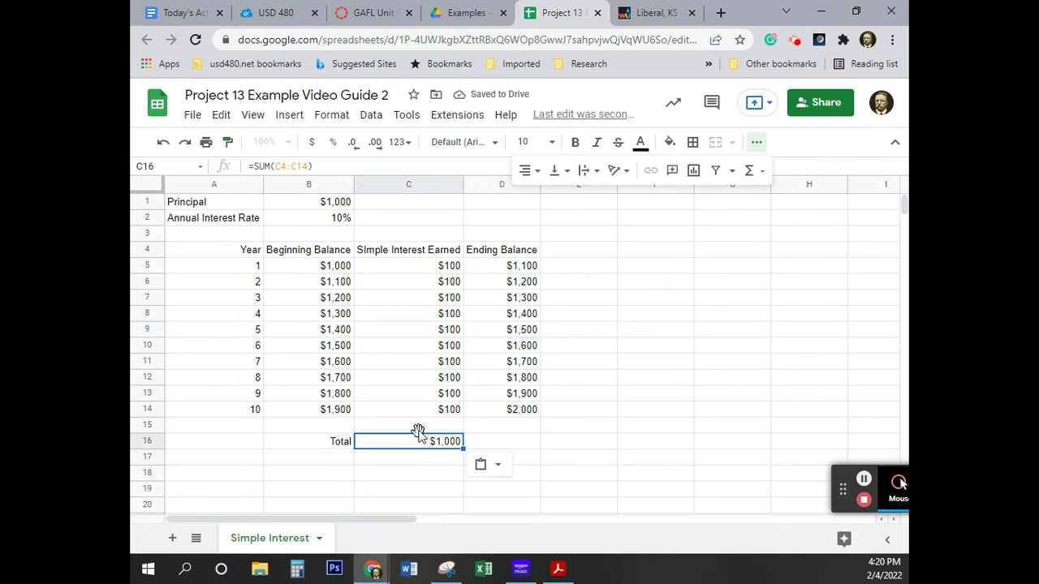
Step: Show the total interest in C16 with two decimal places
click(377, 148)
click(378, 150)
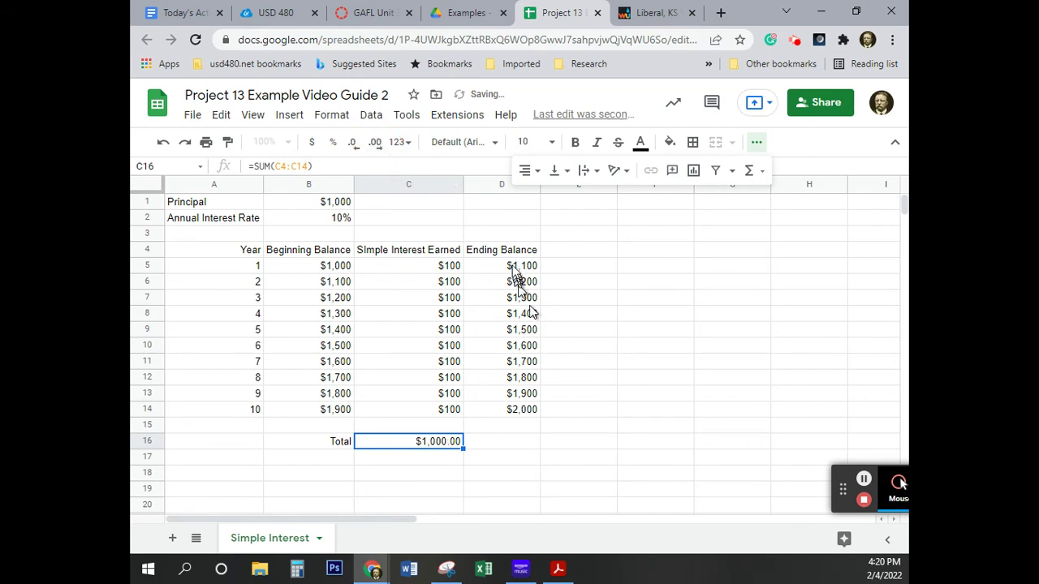
click(711, 363)
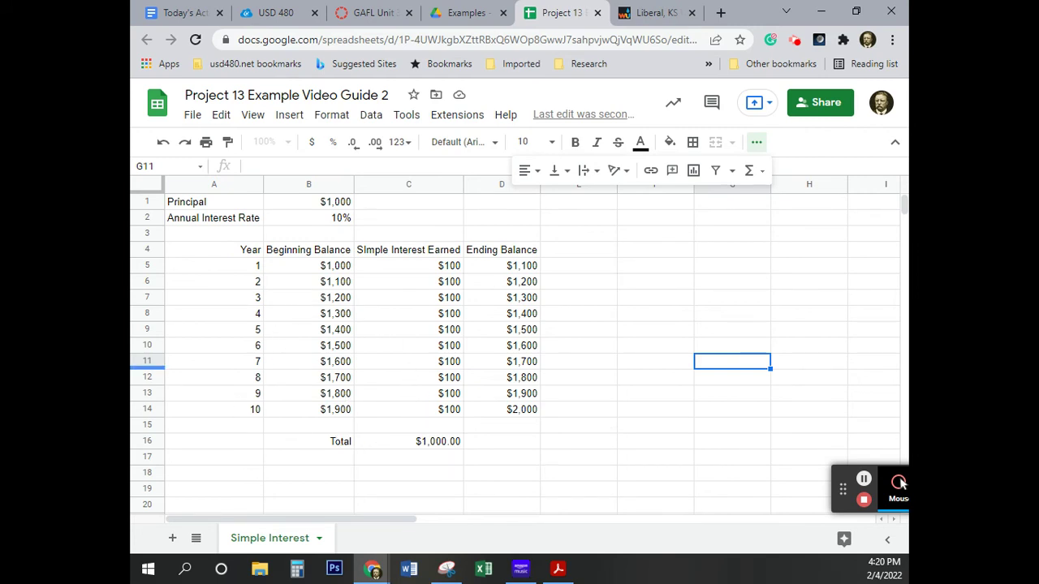
Step: Add a second sheet to the workbook and rename it Compound Interest
click(172, 540)
click(172, 539)
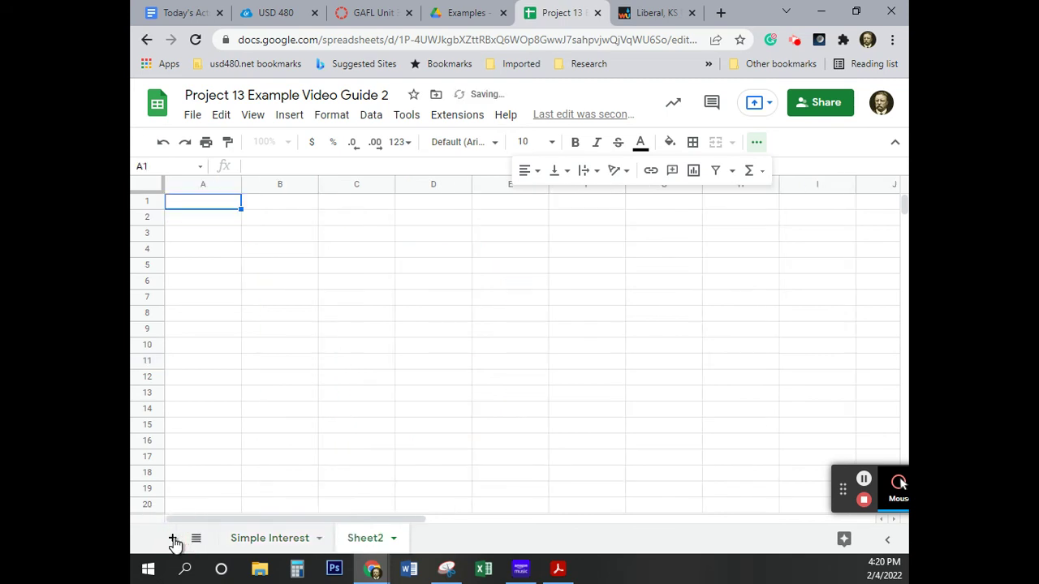
click(373, 543)
double_click(373, 542)
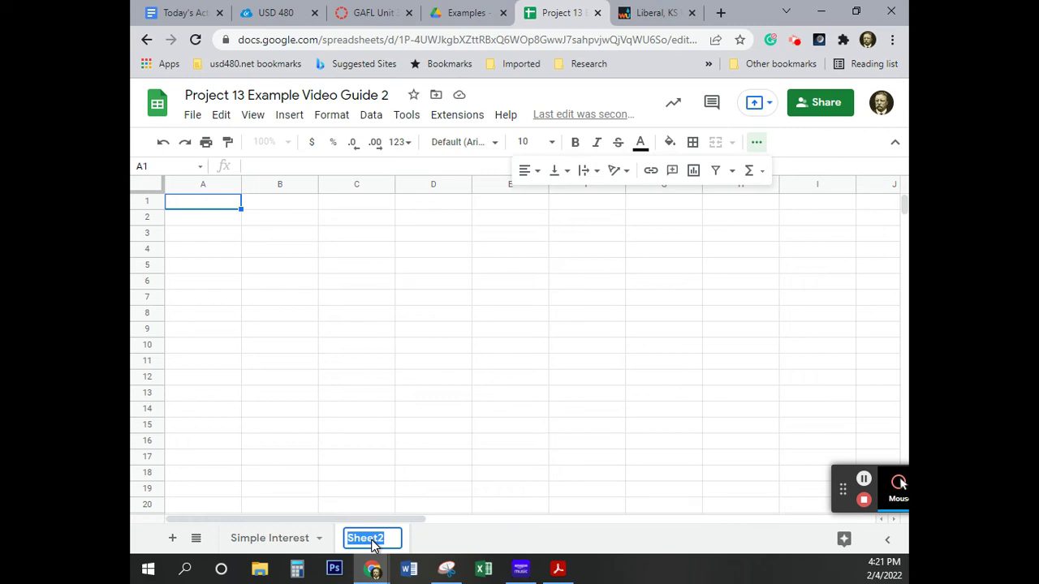
text(Compound Interest)
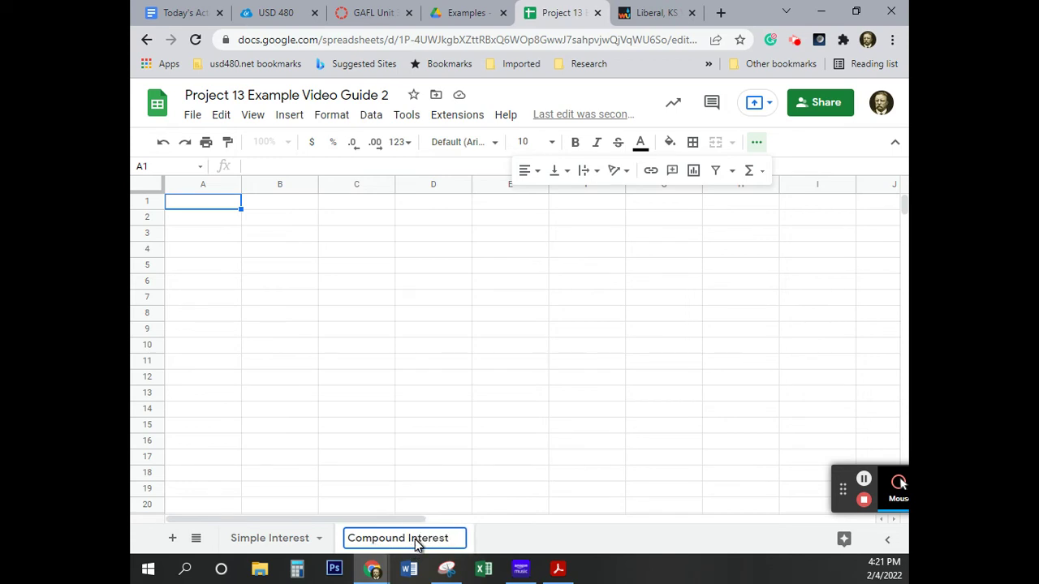
key(Return)
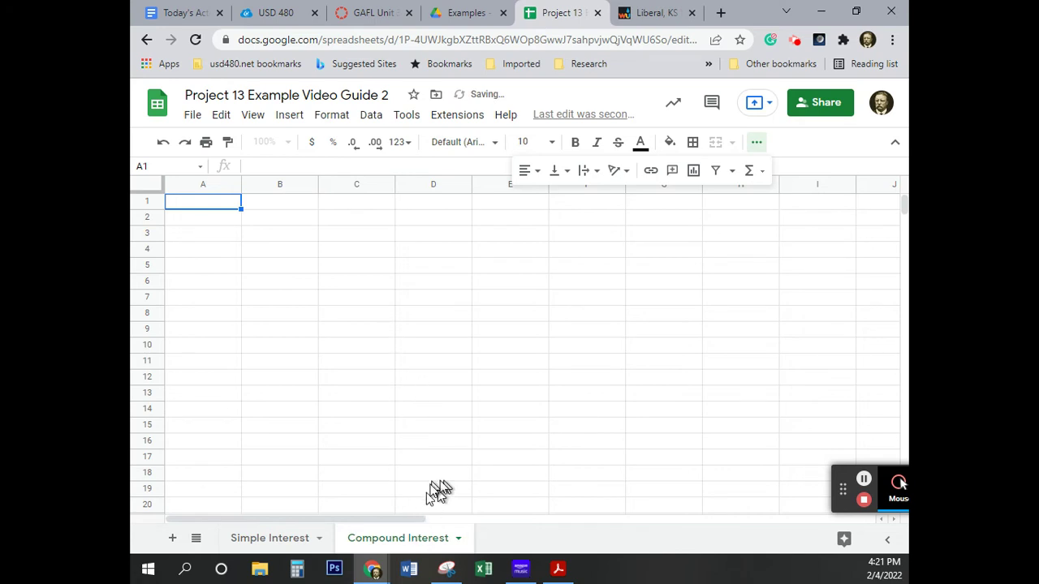
double_click(395, 538)
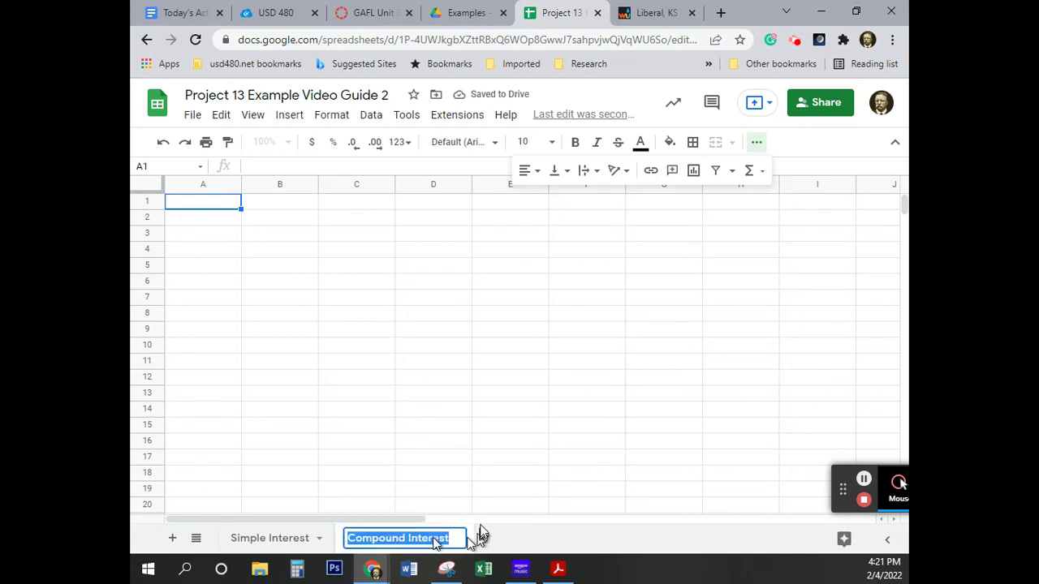
click(452, 489)
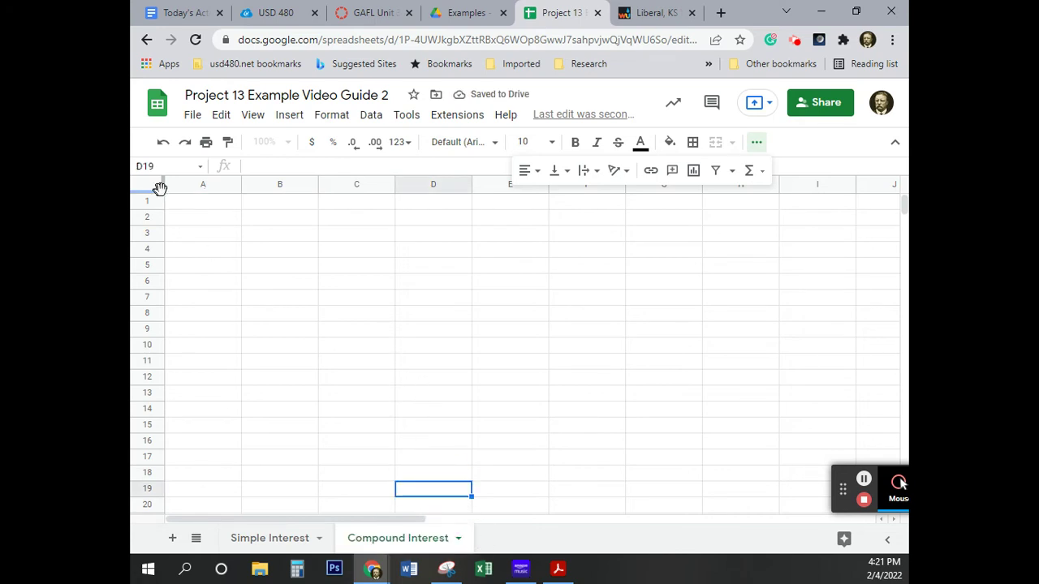
Step: Copy the heading block and first two year rows, A1:D6, from the Simple Interest sheet
click(267, 540)
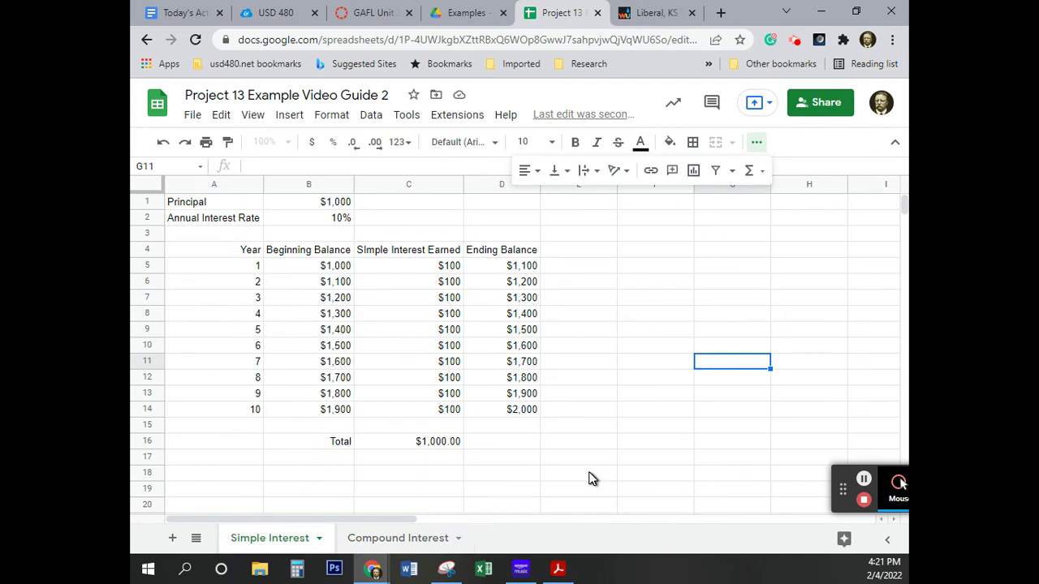
click(195, 206)
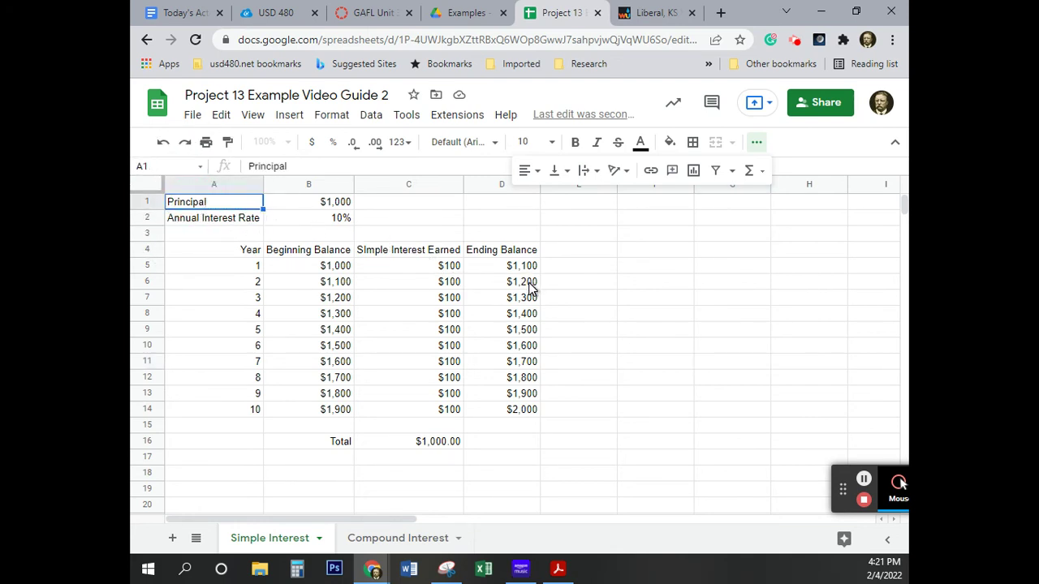
key(ctrl)
click(179, 284)
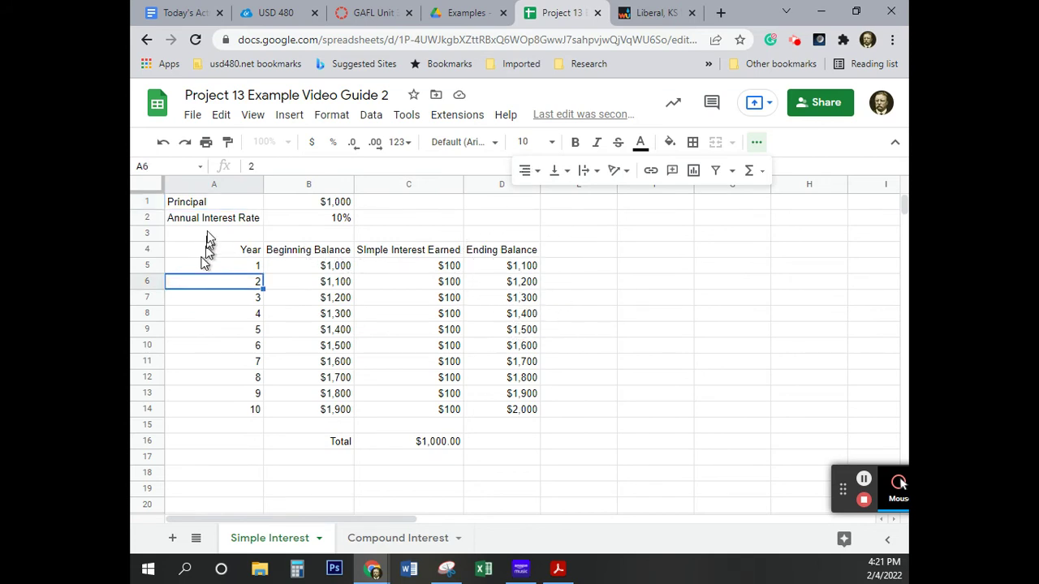
click(201, 210)
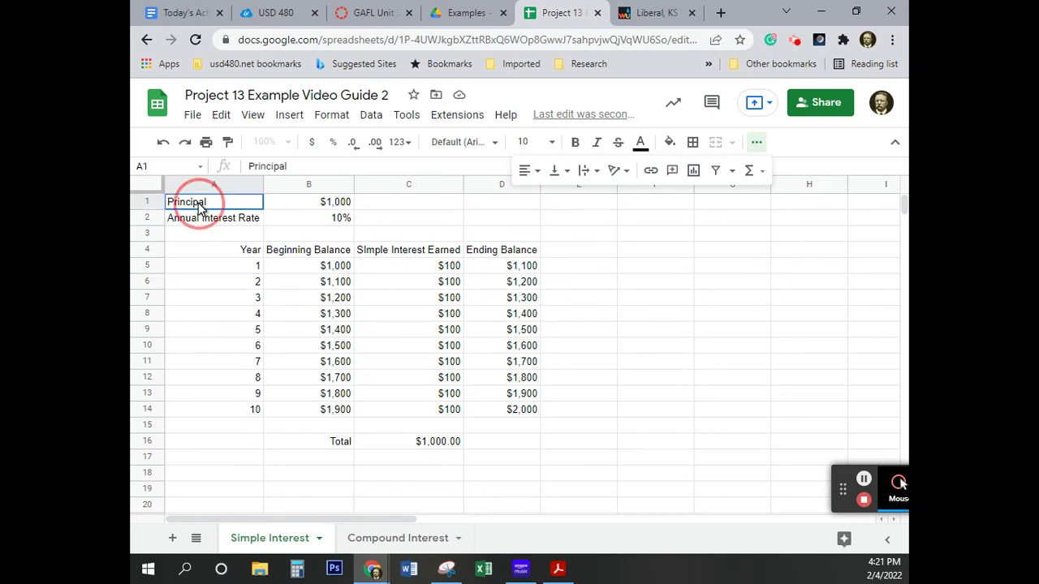
drag(201, 208, 524, 284)
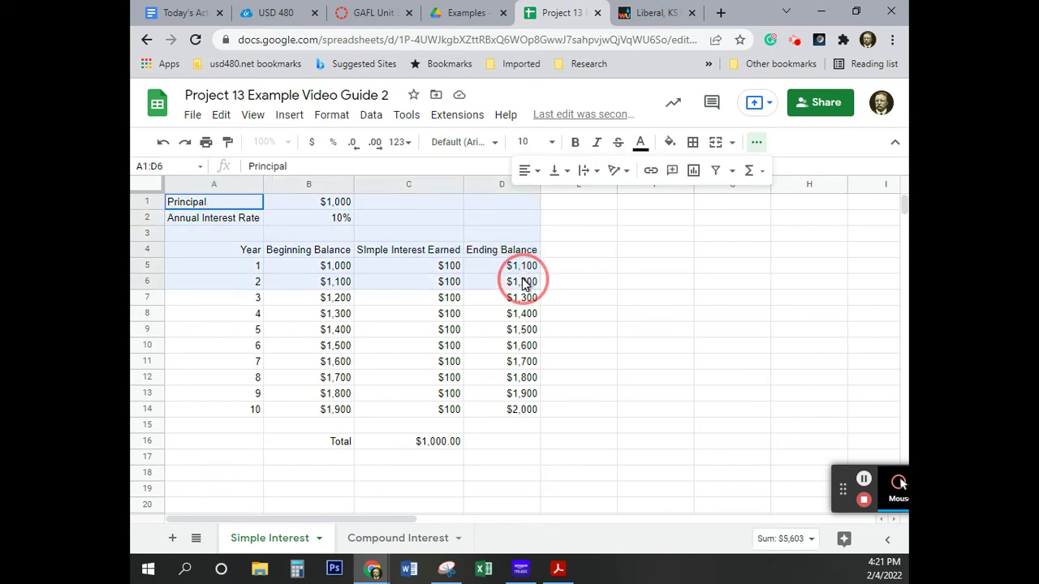
click(603, 316)
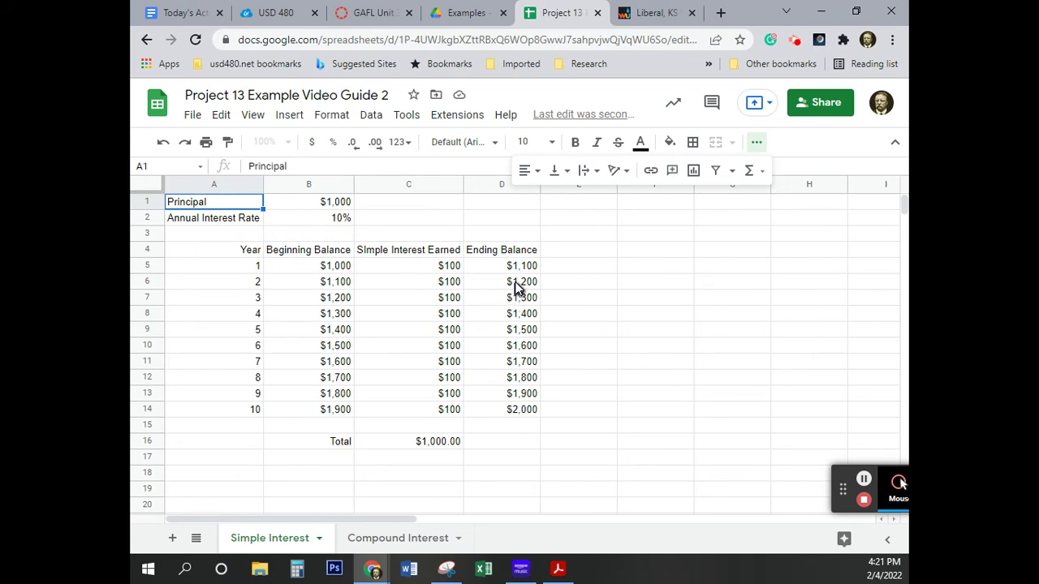
shift+click(516, 288)
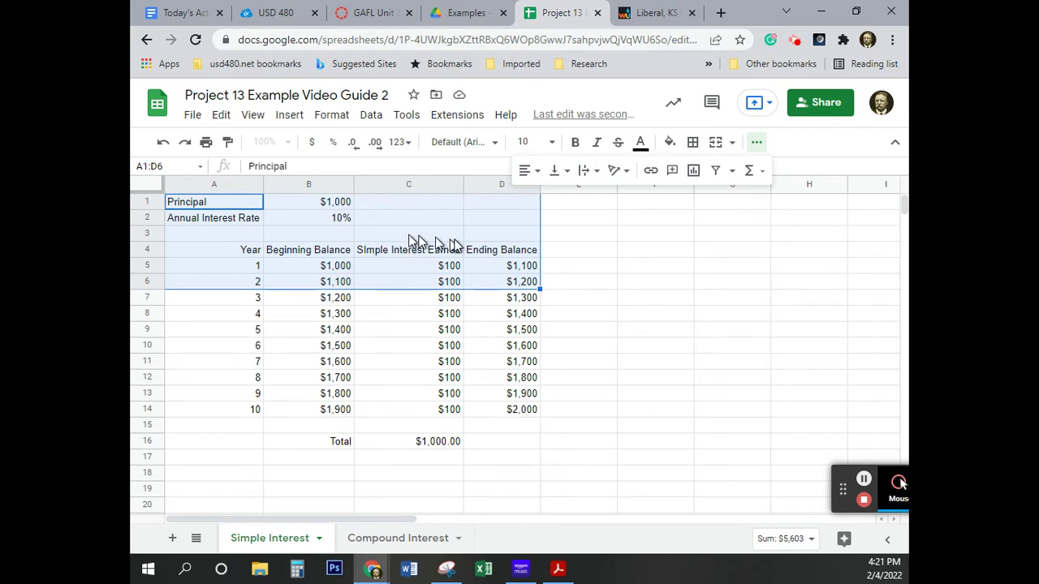
click(220, 116)
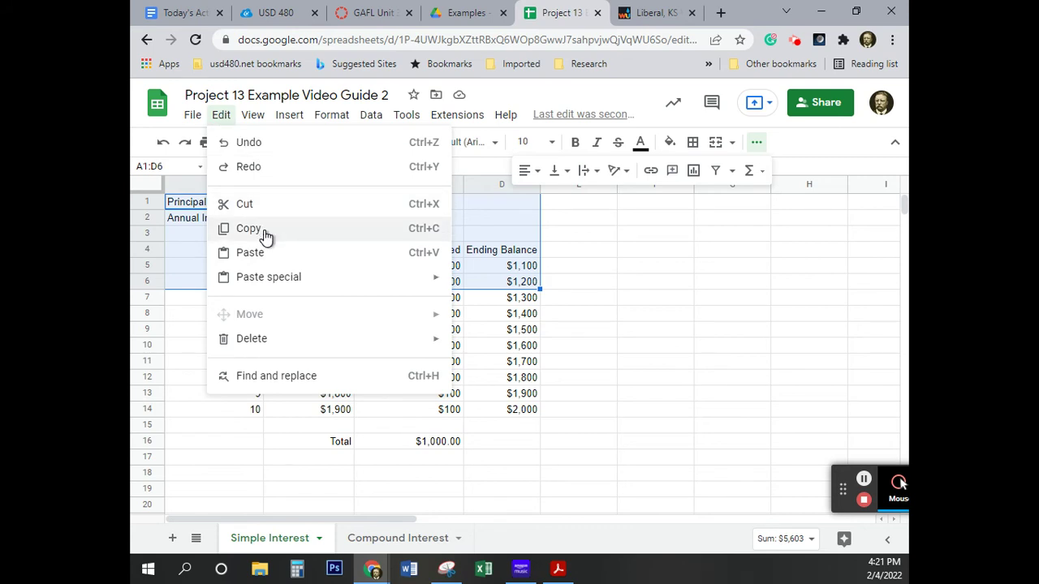
click(423, 231)
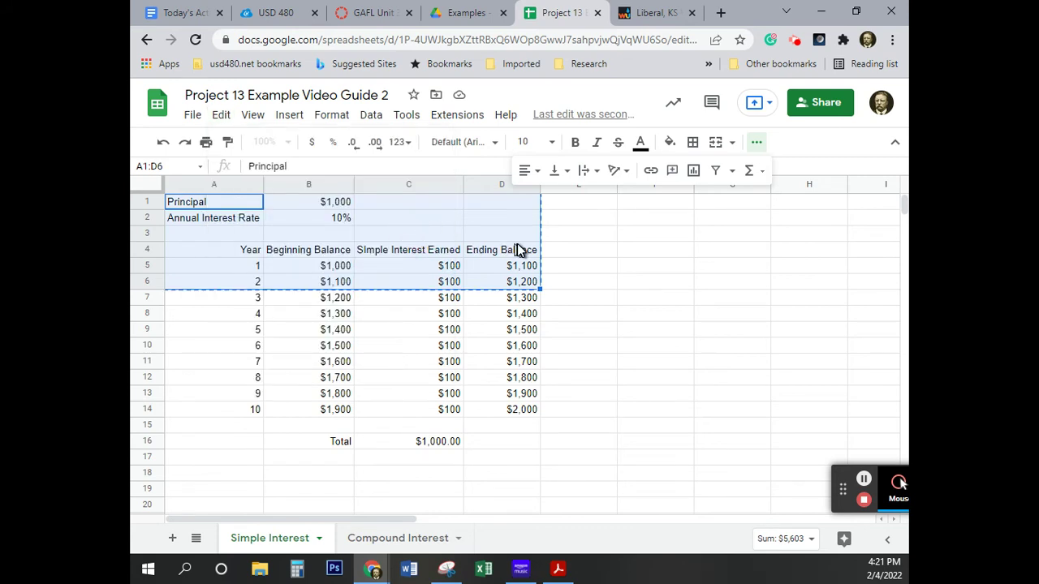
Step: Paste the copied block into the Compound Interest sheet starting at A1
click(396, 540)
click(199, 207)
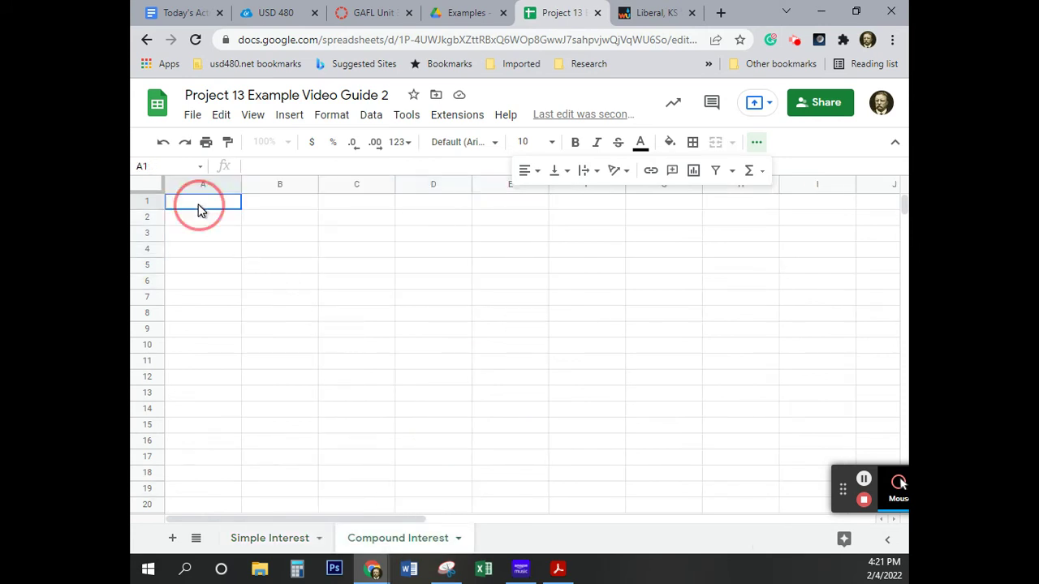
key(ctrl+v)
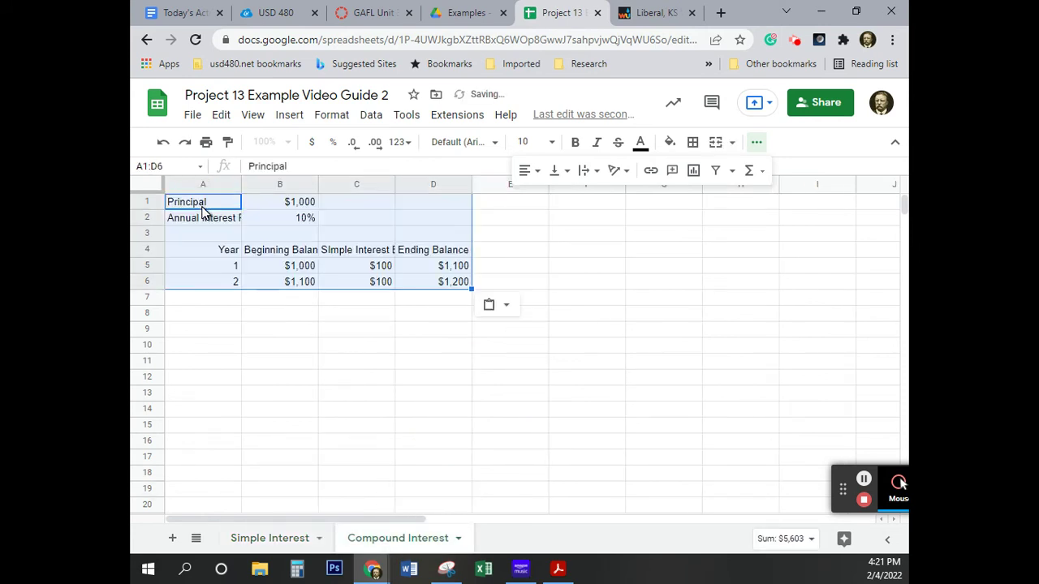
click(199, 185)
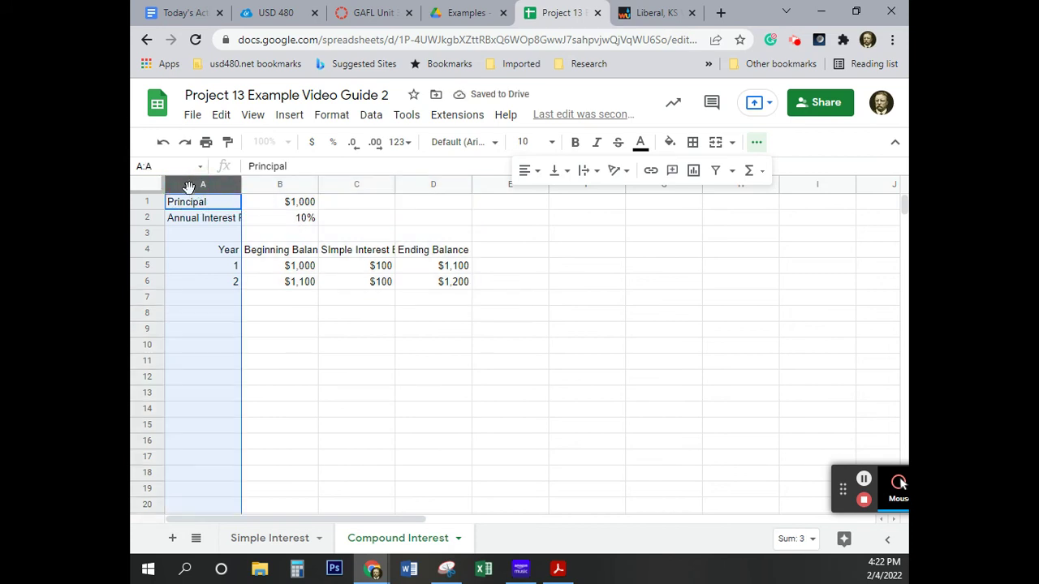
click(445, 412)
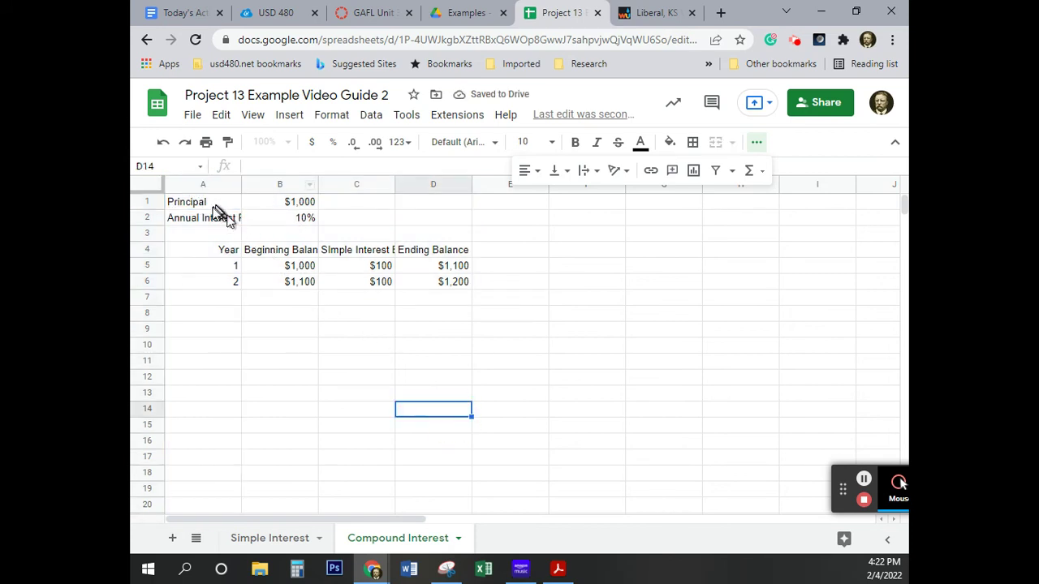
drag(209, 208, 446, 288)
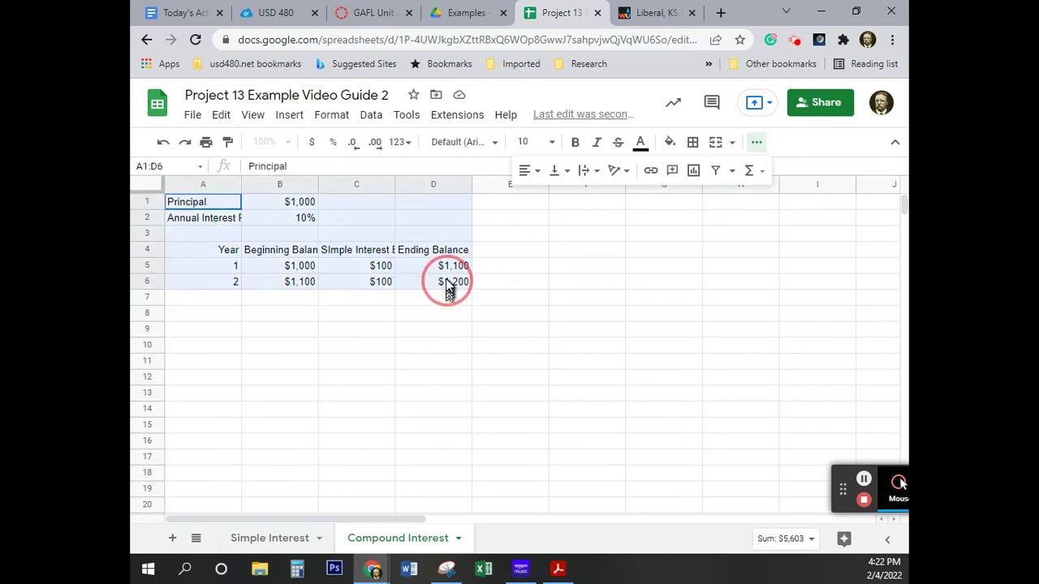
click(535, 333)
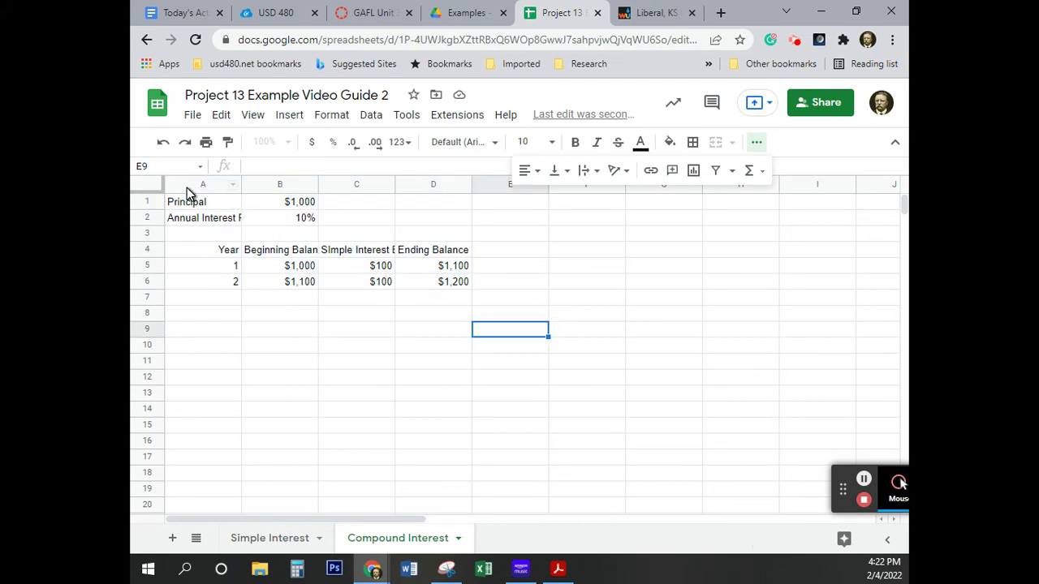
click(717, 411)
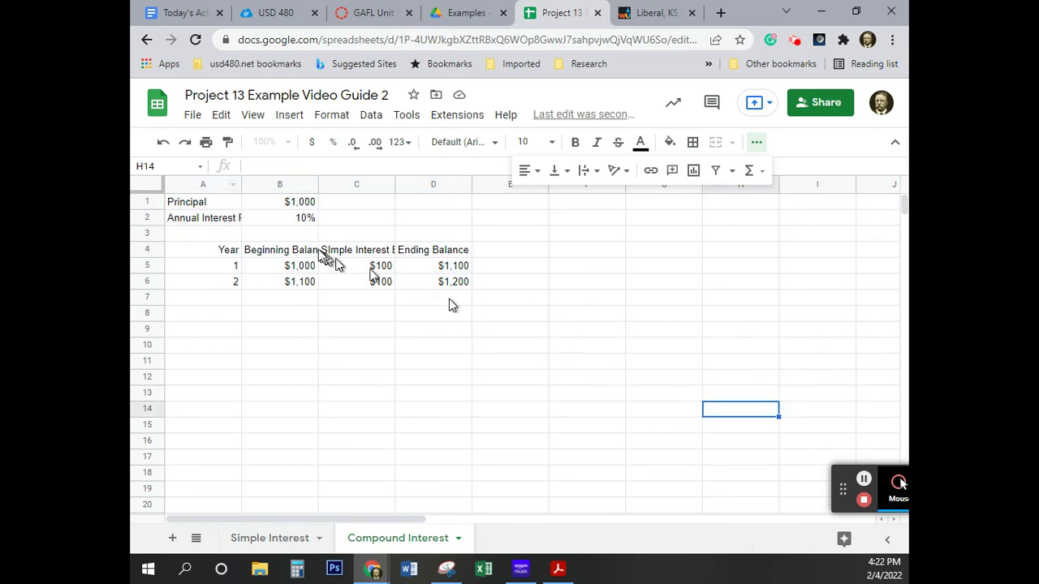
Step: Resize columns A through D of the Compound Interest sheet to fit their data
click(200, 185)
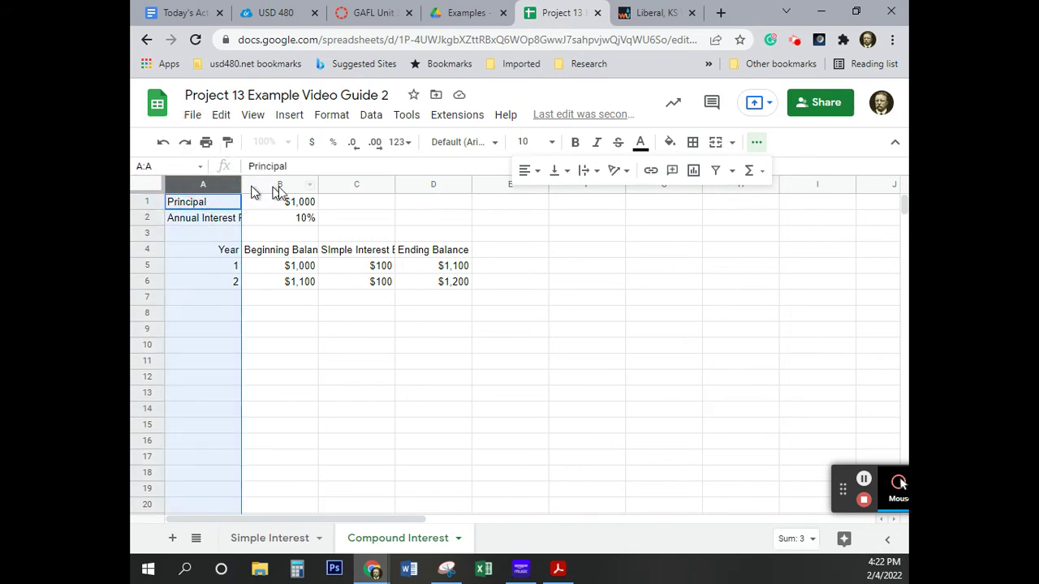
shift+click(432, 181)
right_click(433, 183)
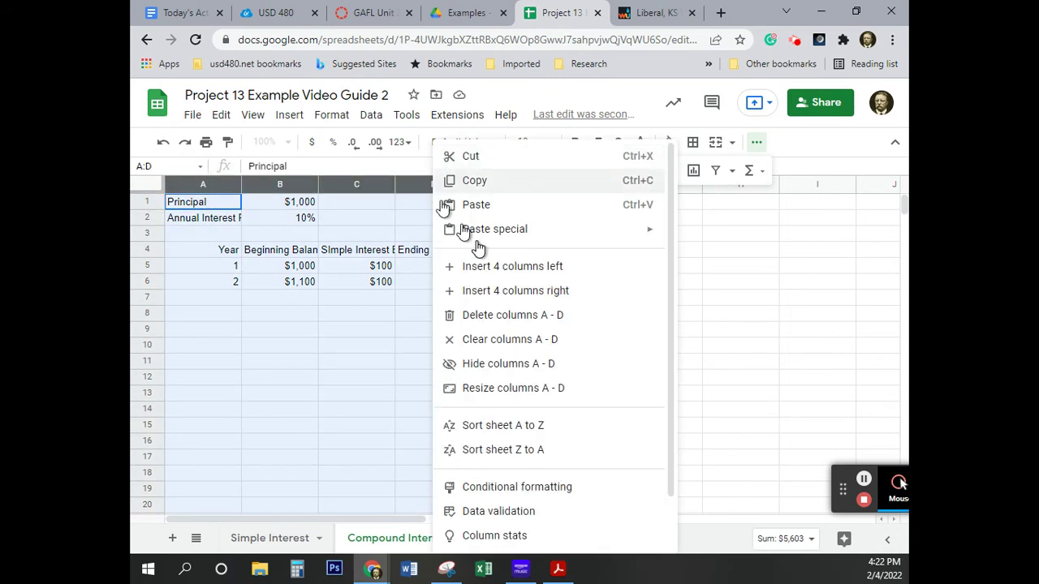
click(533, 389)
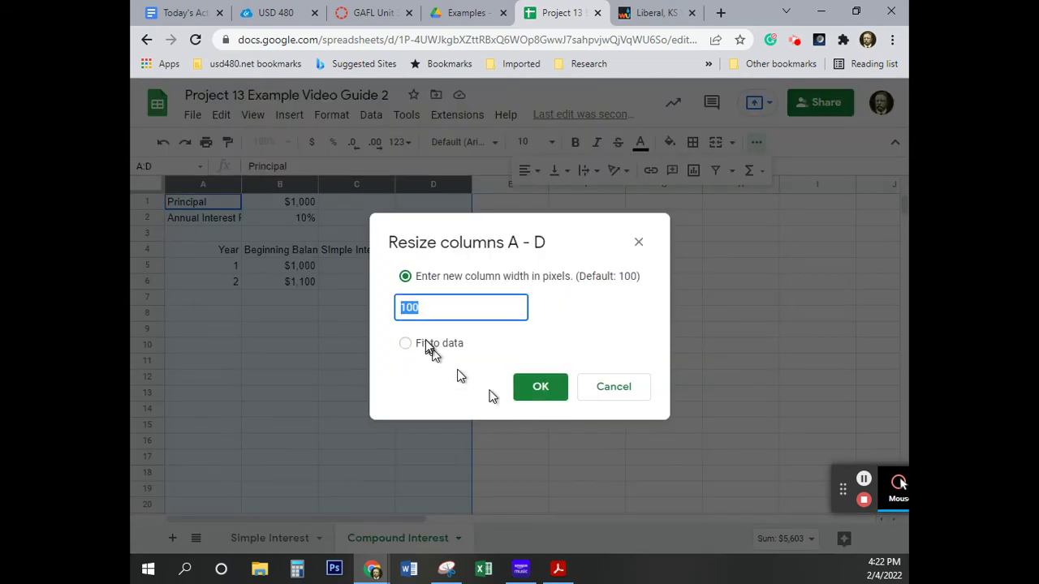
click(405, 344)
click(540, 389)
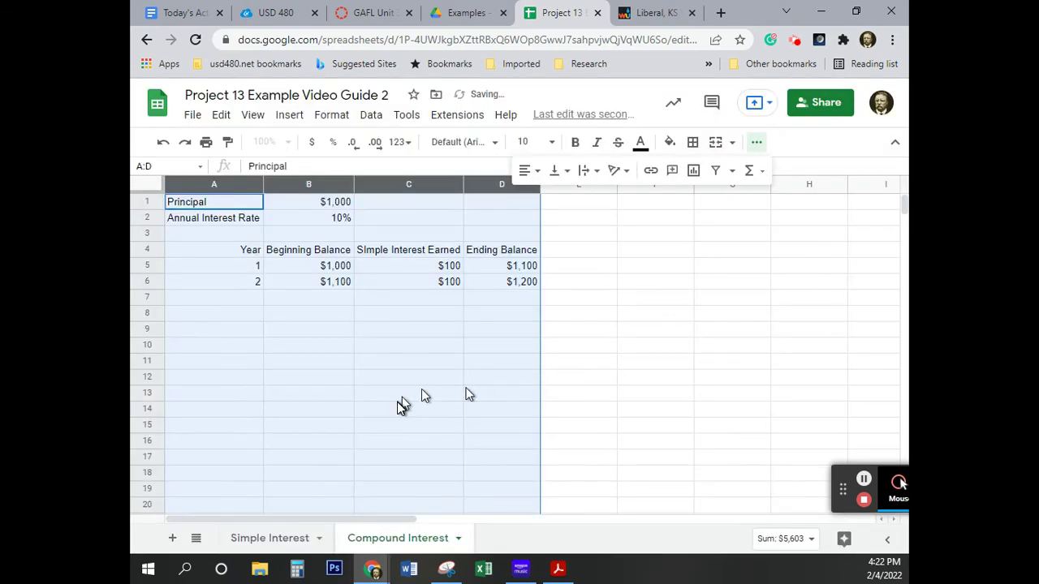
click(396, 403)
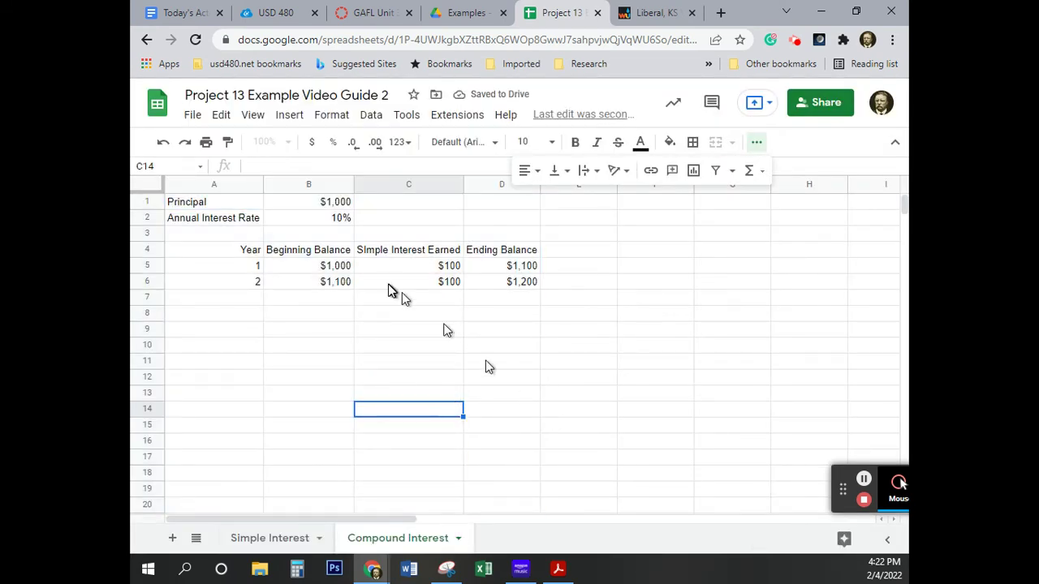
Step: Set the annual interest rate in B2 of the Compound Interest sheet to 8%
click(316, 222)
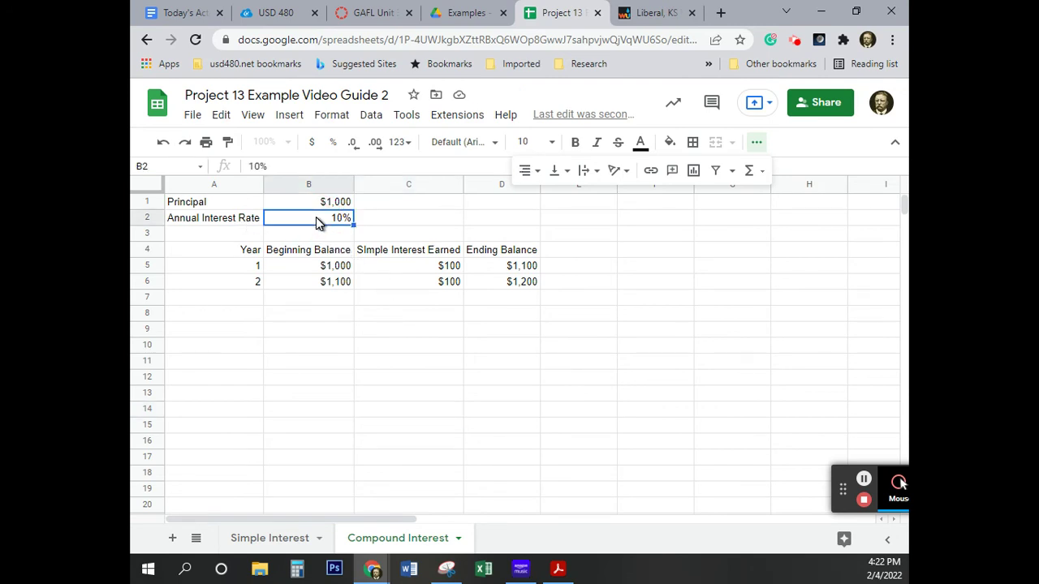
text(8)
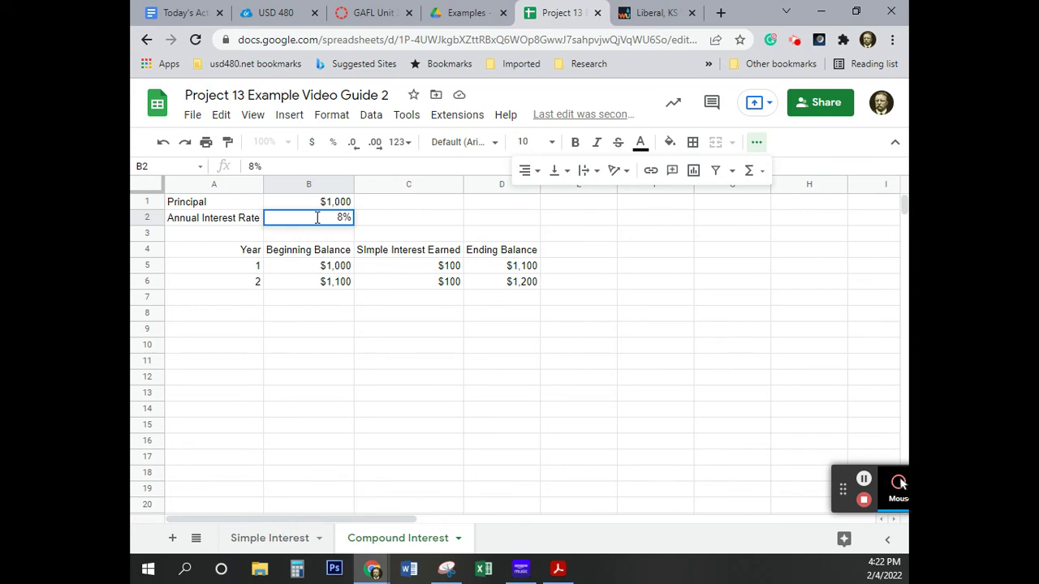
key(Return)
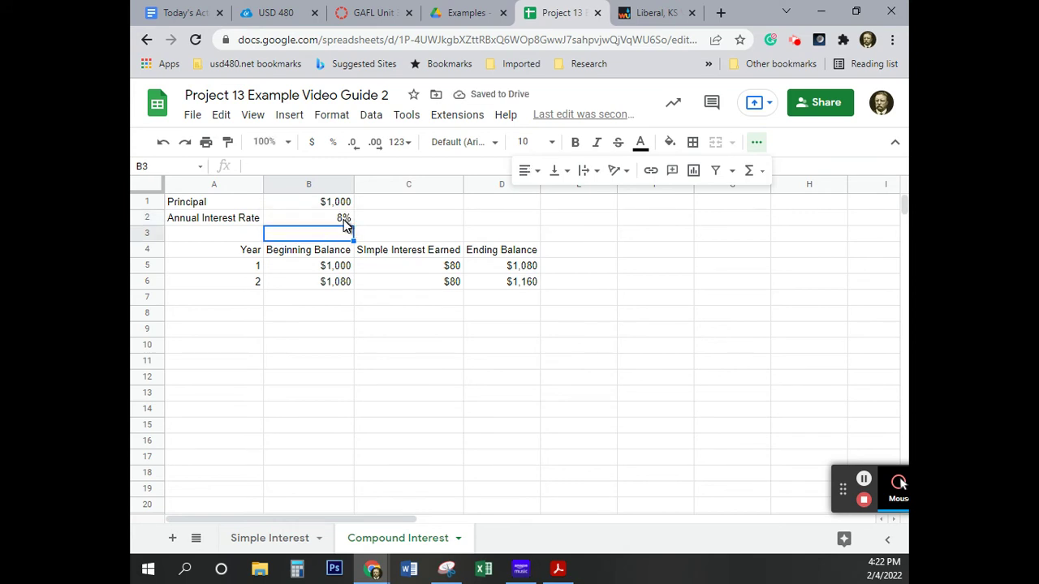
key(ctrl)
key(ctrl)
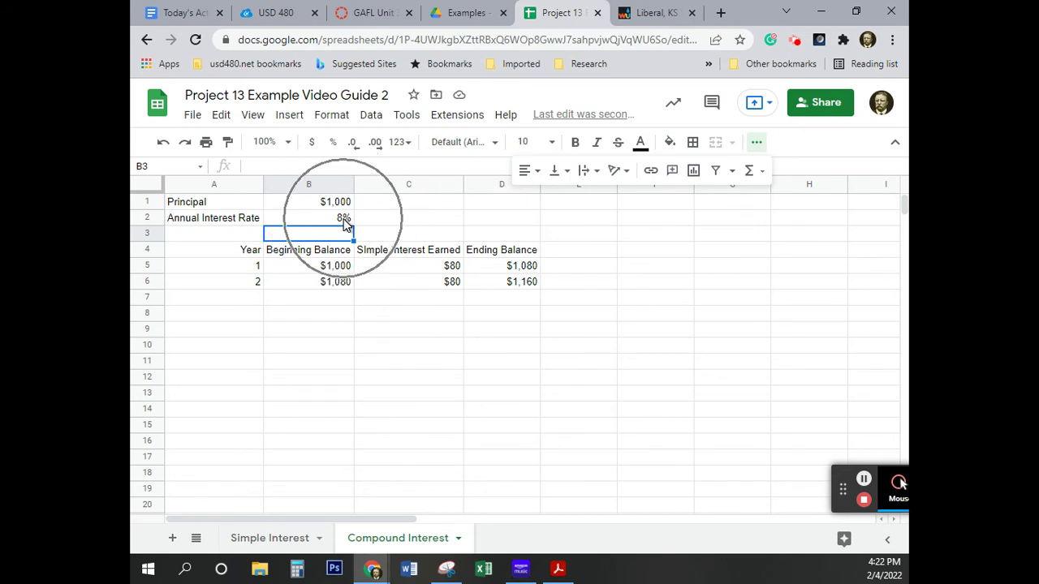
key(ctrl)
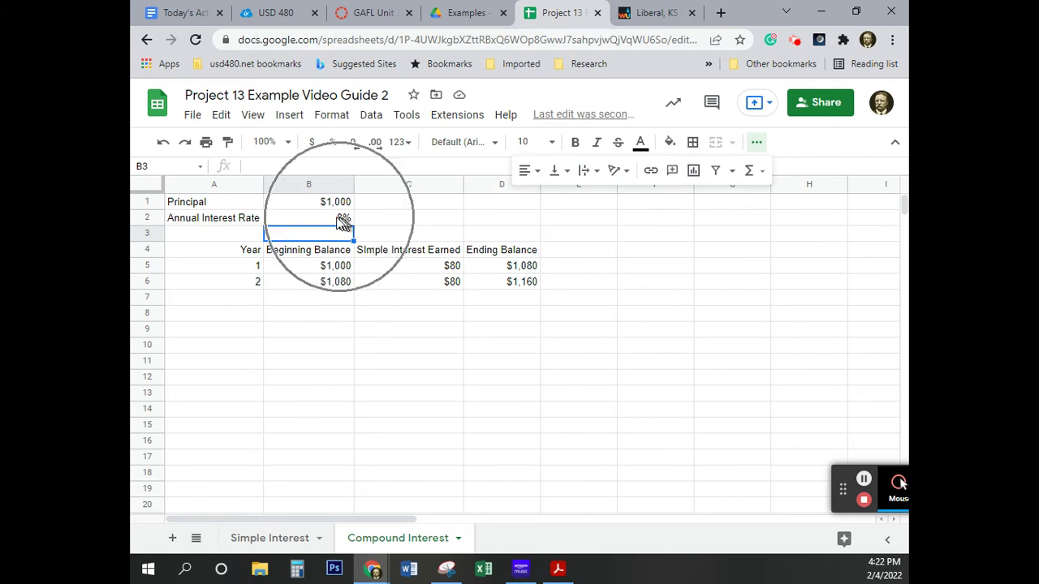
Step: Enter the annual interest rate in B2 as 8%% and correct it back to 8%
click(325, 221)
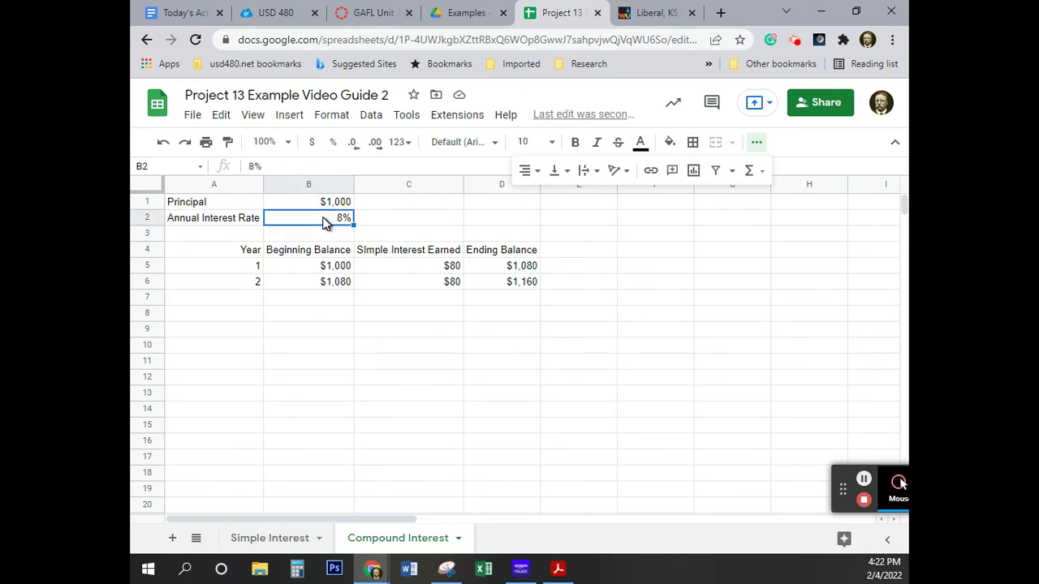
double_click(325, 221)
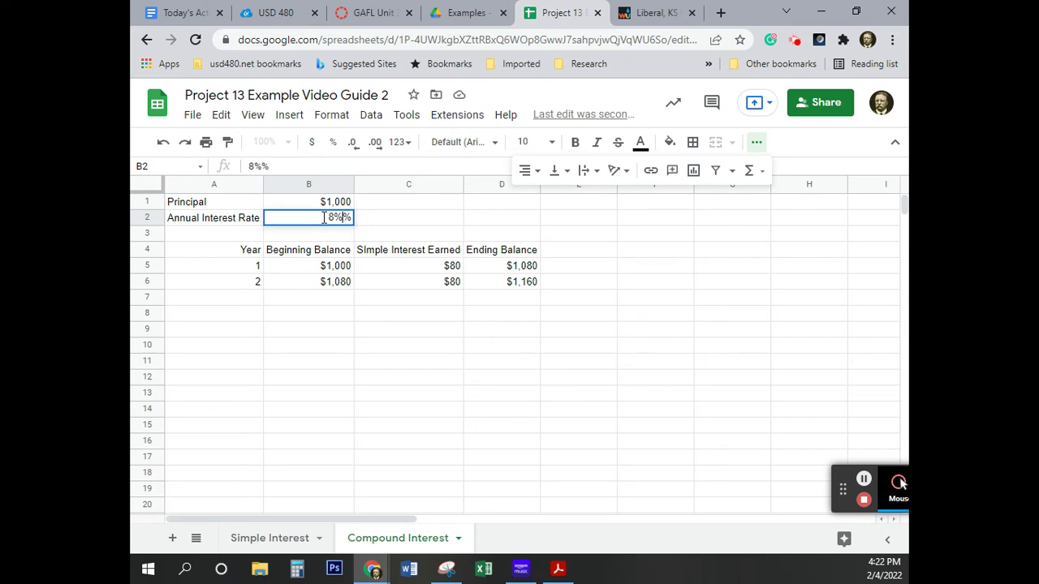
key(Return)
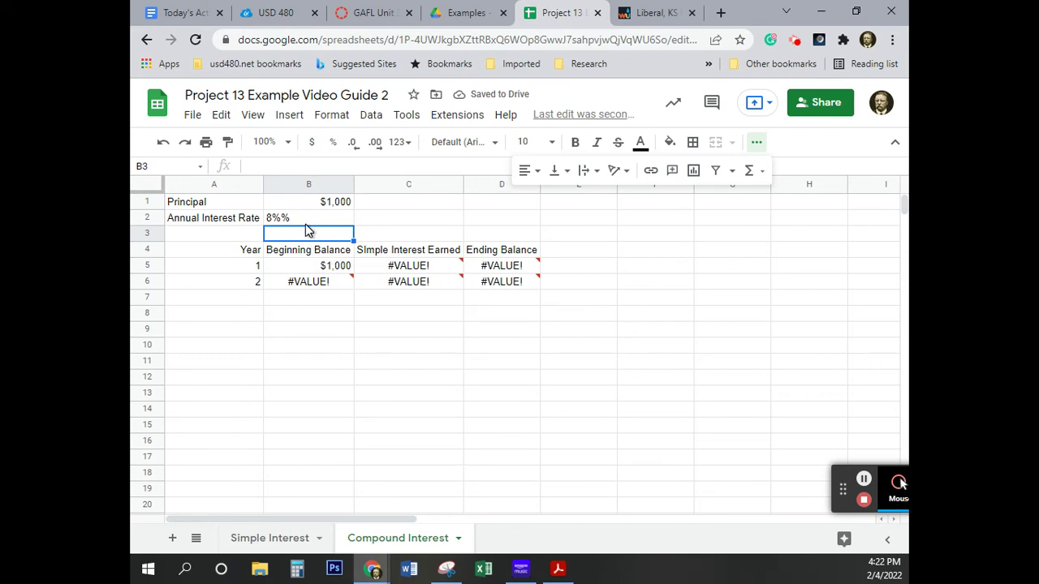
click(305, 217)
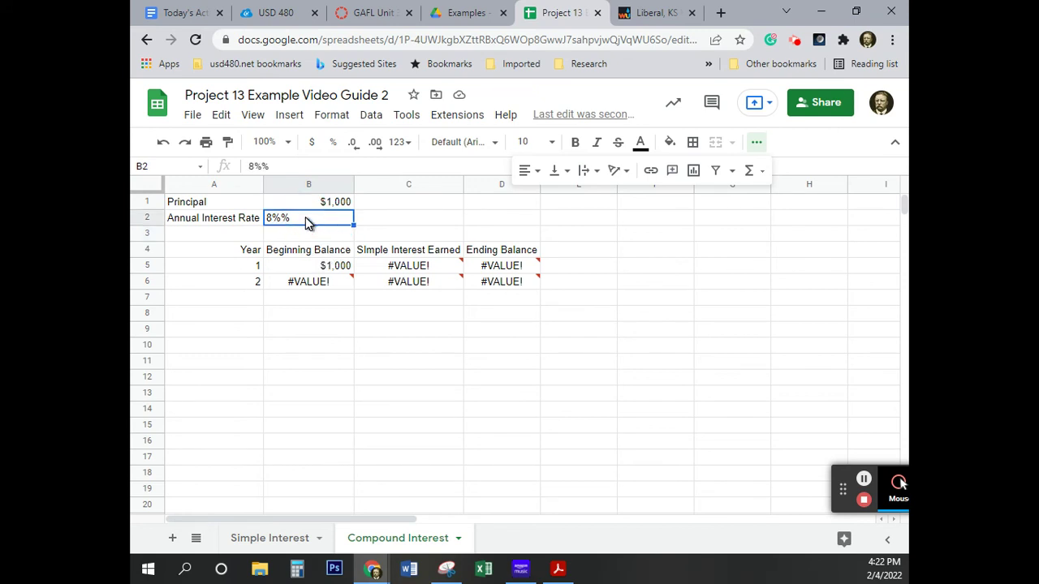
click(276, 166)
click(268, 168)
click(280, 167)
key(Return)
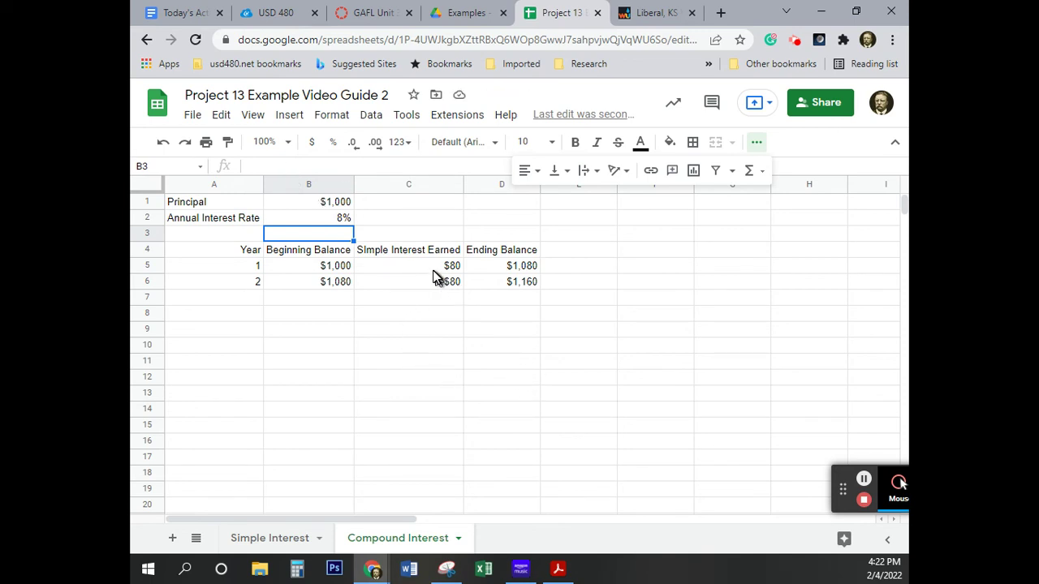
Step: Clear the interest earned and ending balance formulas for years 1 and 2 in C5:D6
key(ctrl)
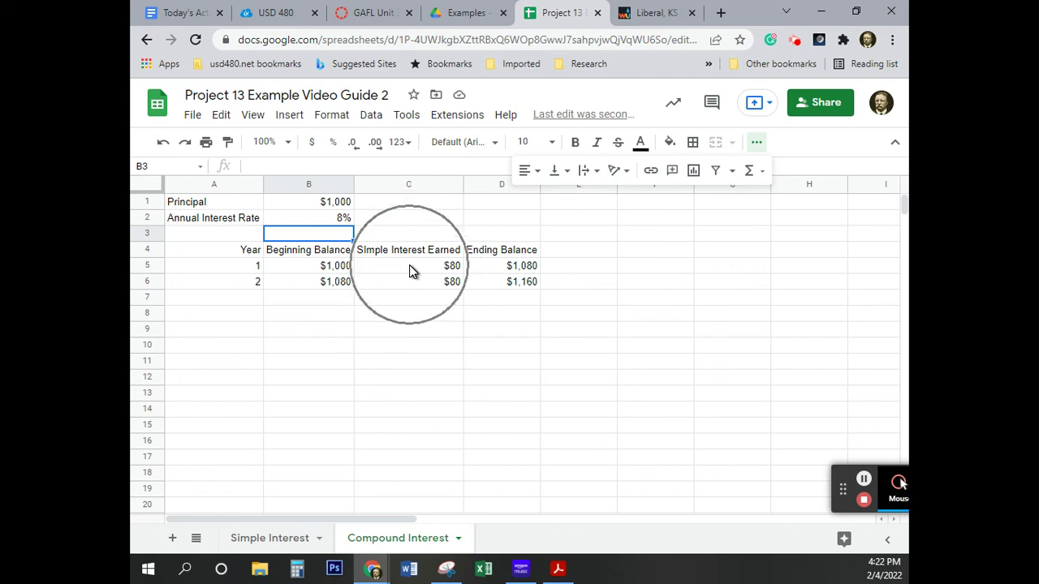
drag(410, 268, 513, 287)
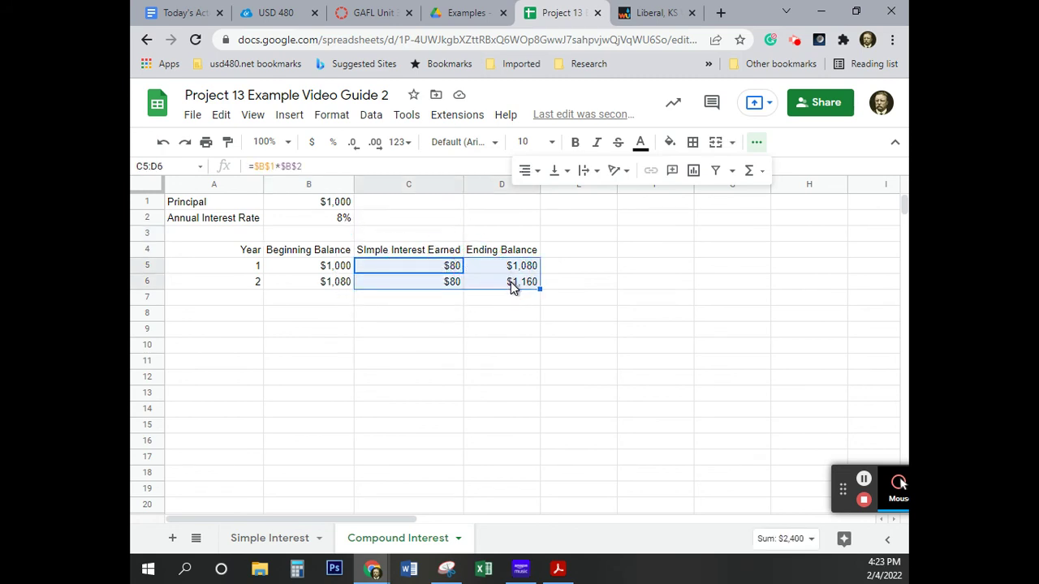
key(Delete)
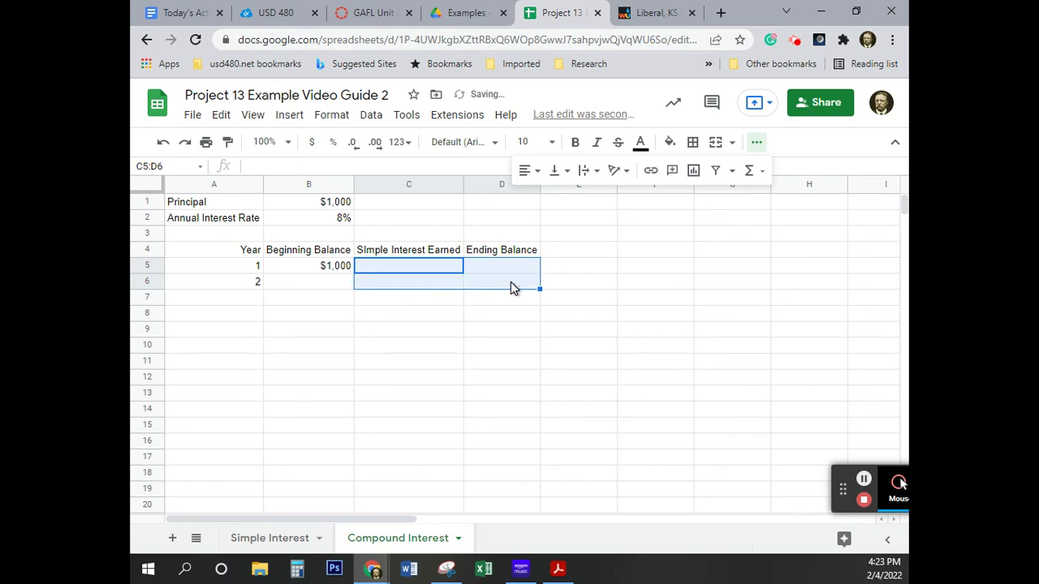
click(444, 357)
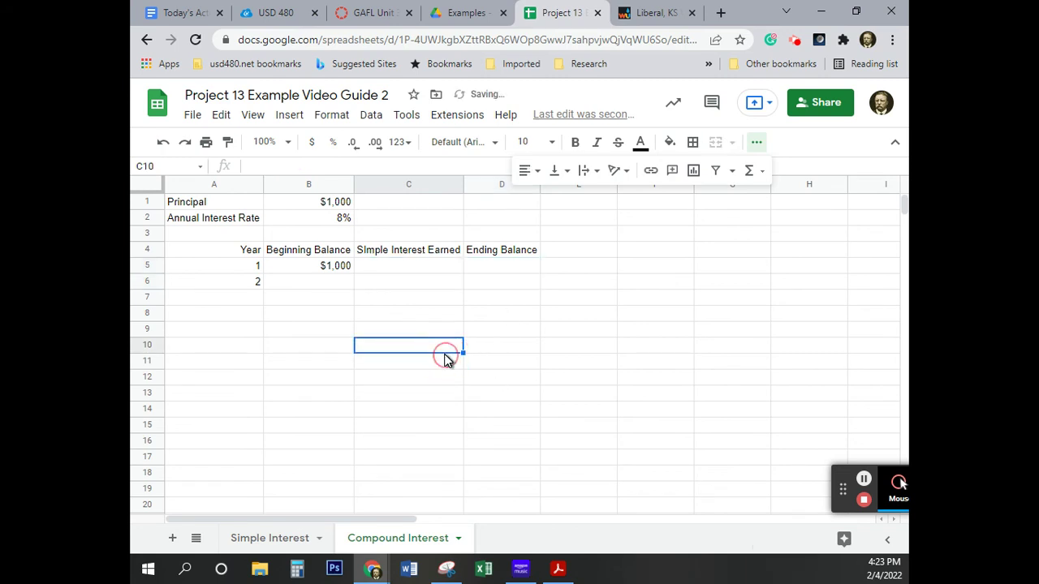
Step: Change the column header in C4 of the Compound Interest sheet to Compound Interest Earned
click(406, 258)
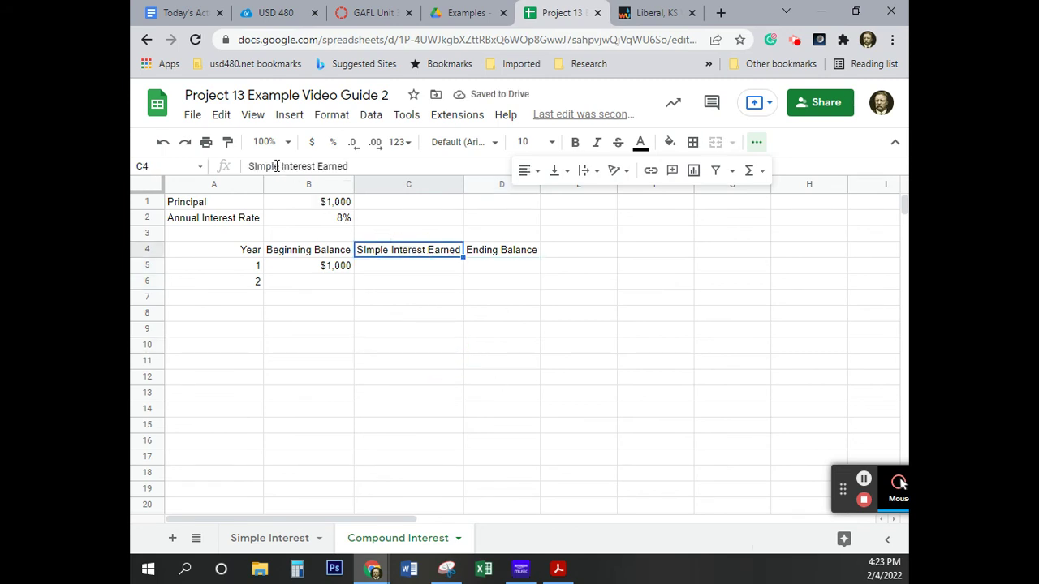
double_click(252, 167)
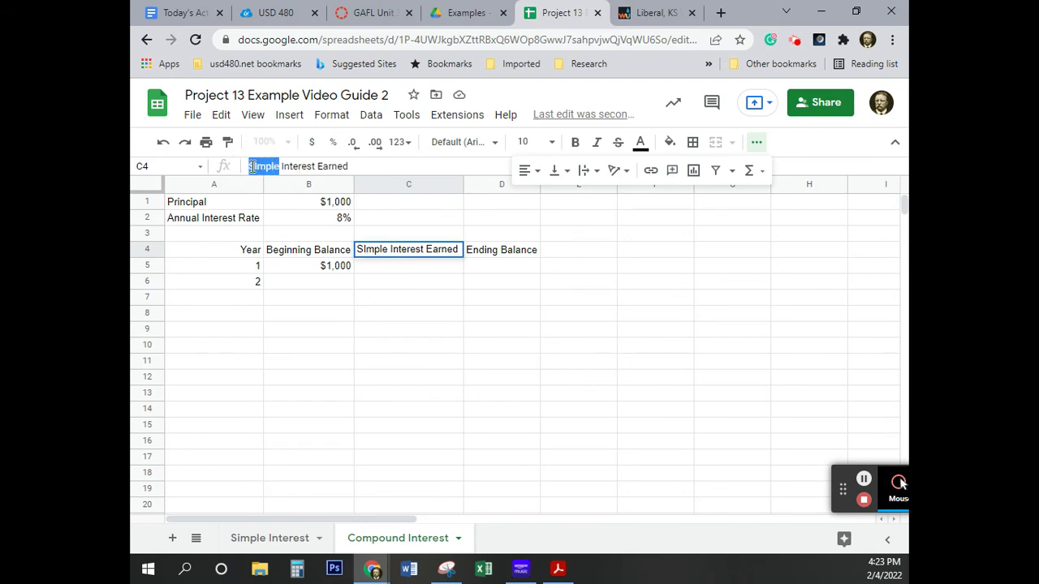
text(Compou)
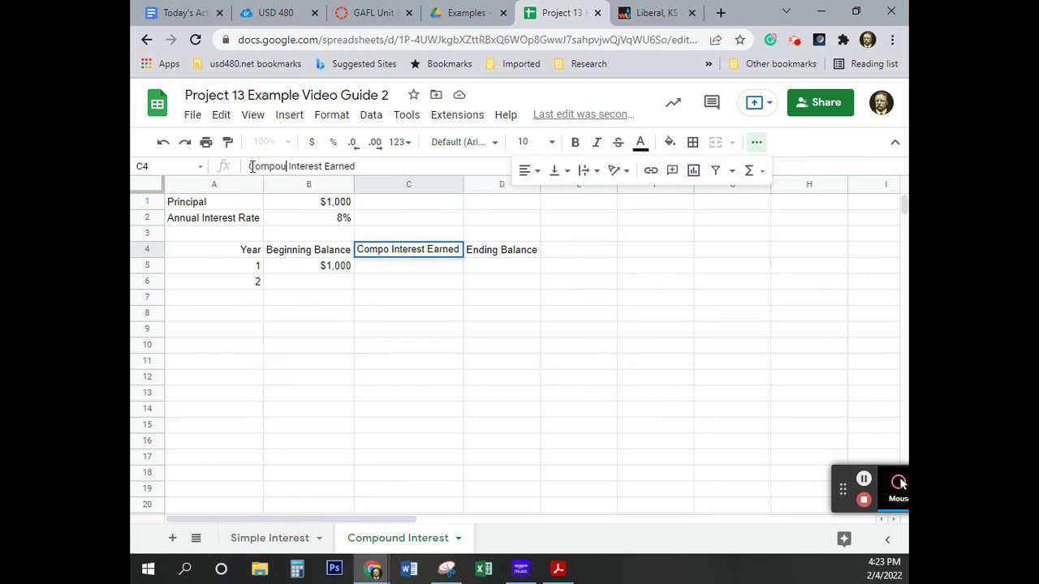
text(nd)
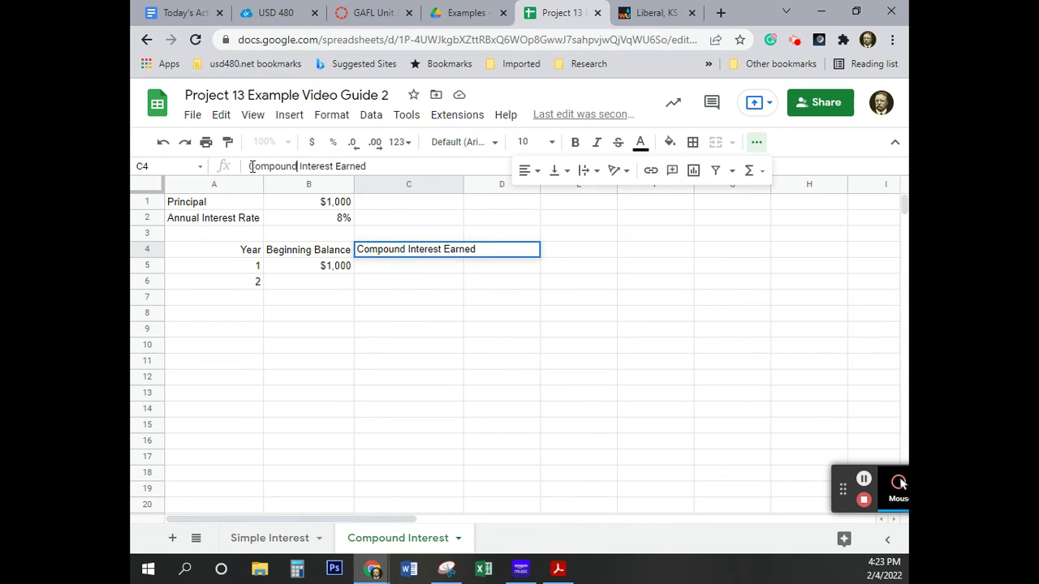
key(Return)
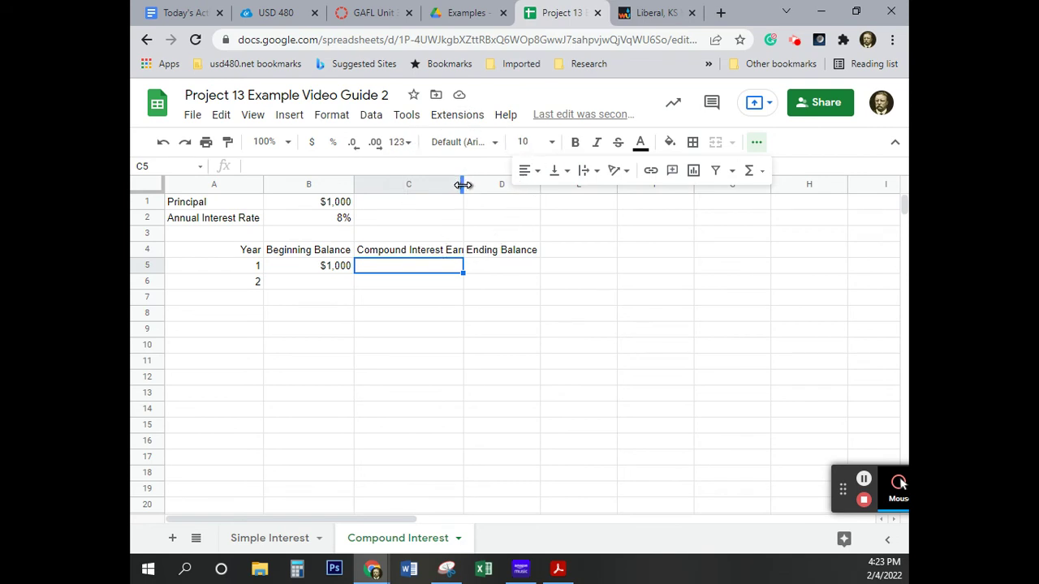
Step: Auto-fit the width of column C to its Compound Interest Earned header
click(463, 185)
click(463, 185)
click(461, 186)
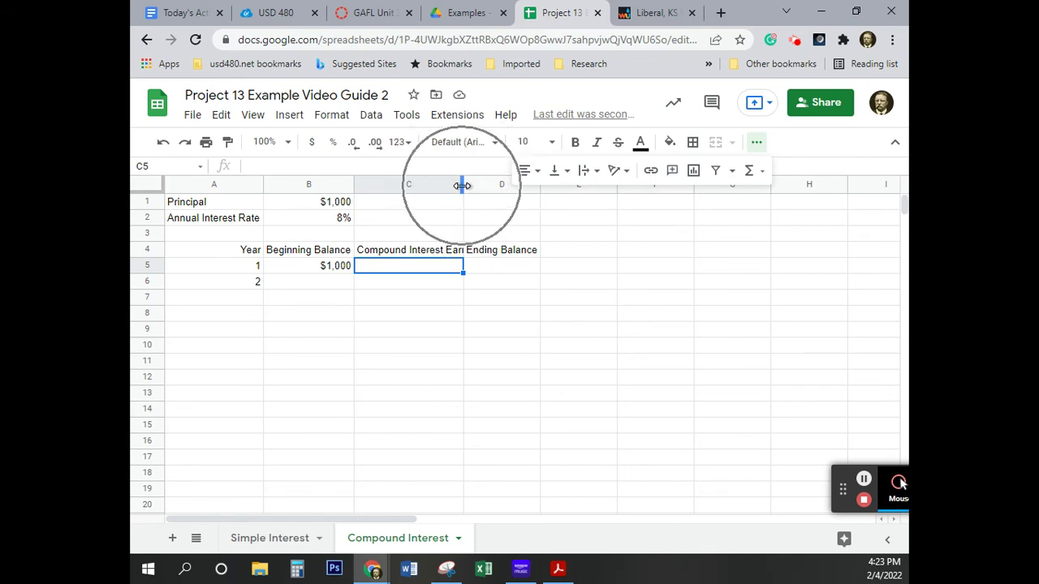
double_click(462, 186)
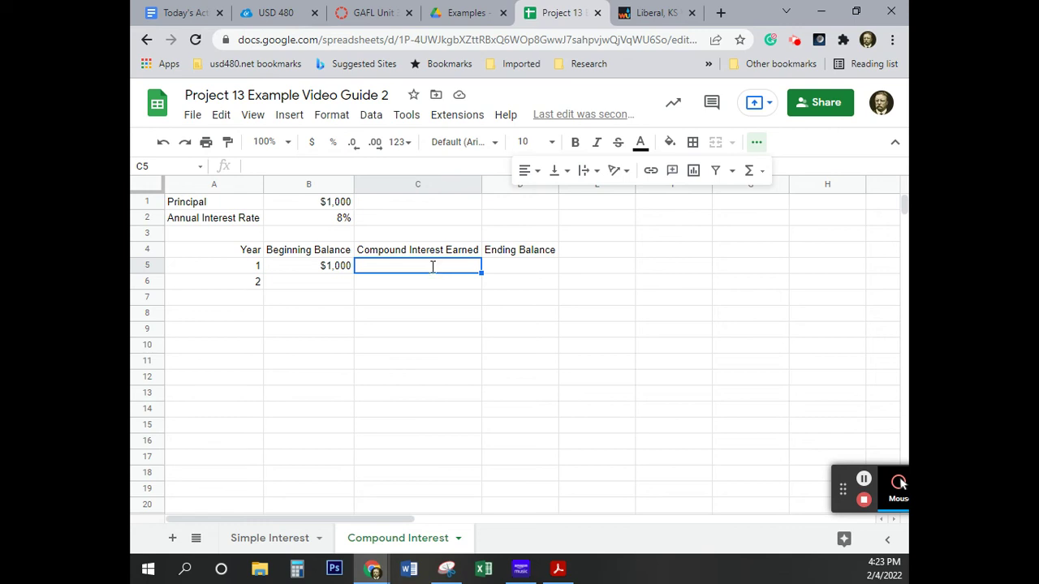
Step: Enter the year 1 compound interest formula =B5*$B$2 in C5, with an absolute reference to the interest rate
text(=)
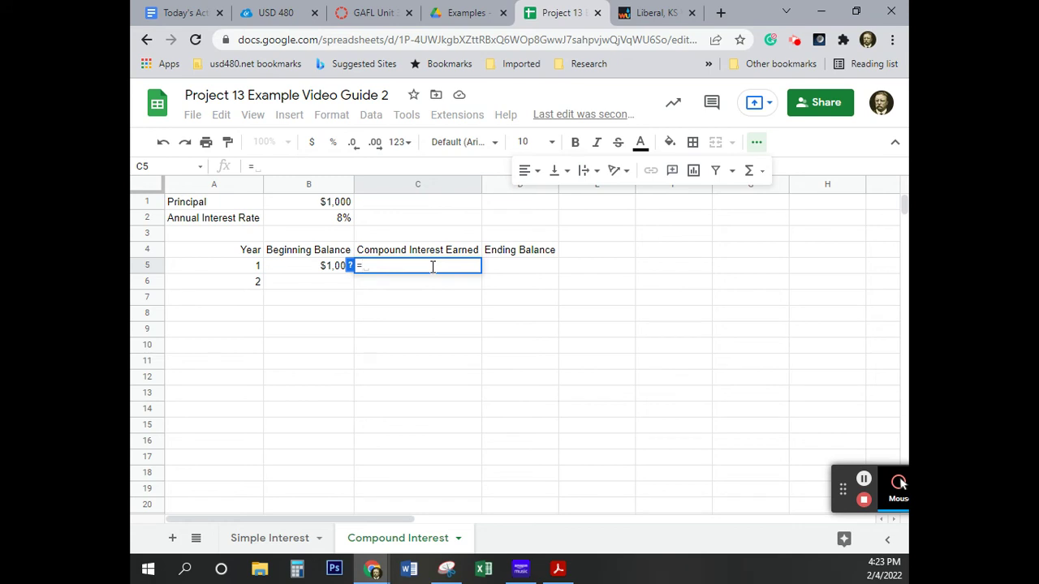
click(325, 266)
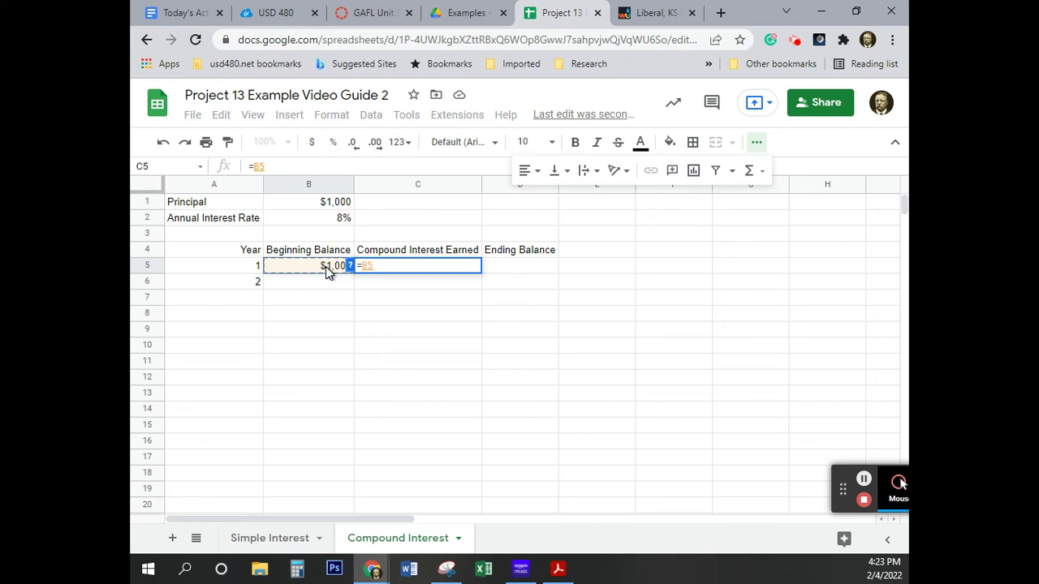
text(*$b)
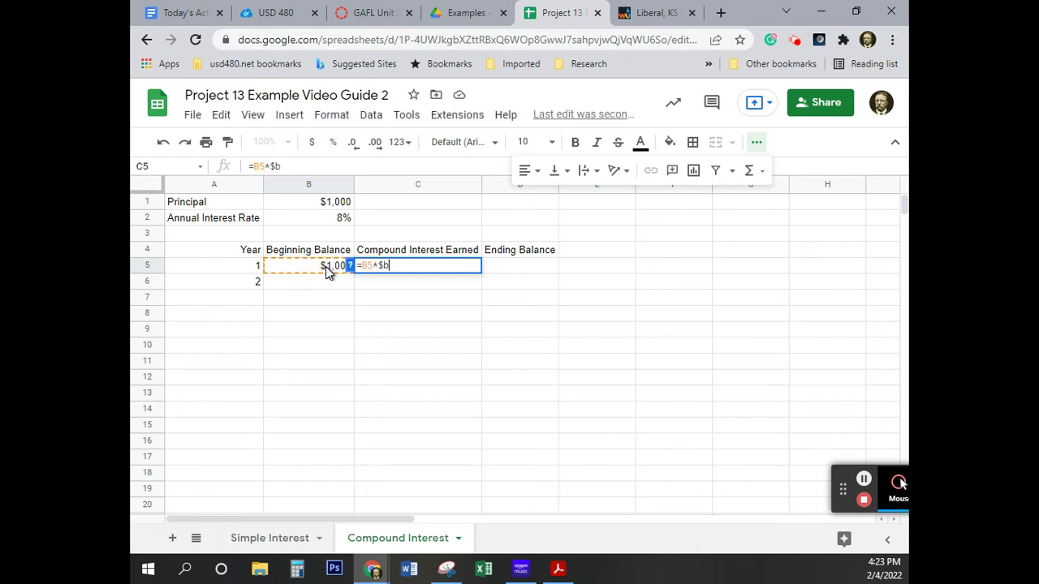
text($2)
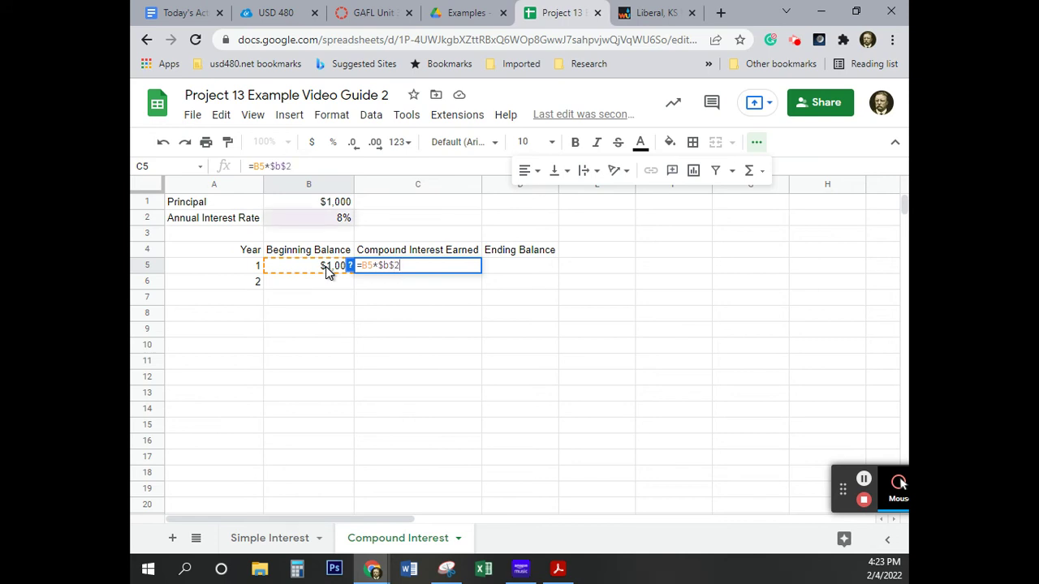
key(Tab)
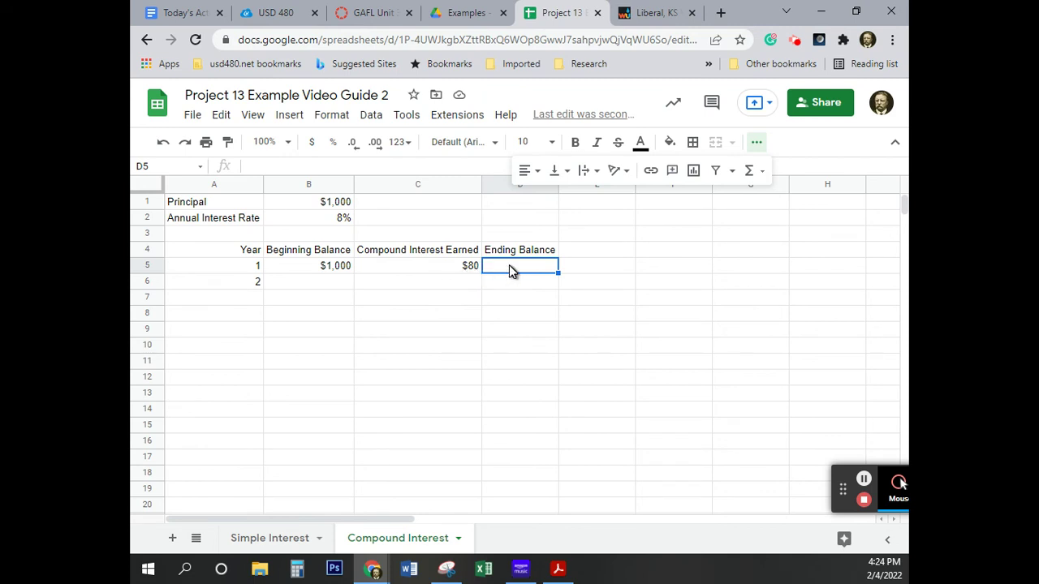
Step: Enter the year 1 ending balance formula =B5+C5 in D5
text(=)
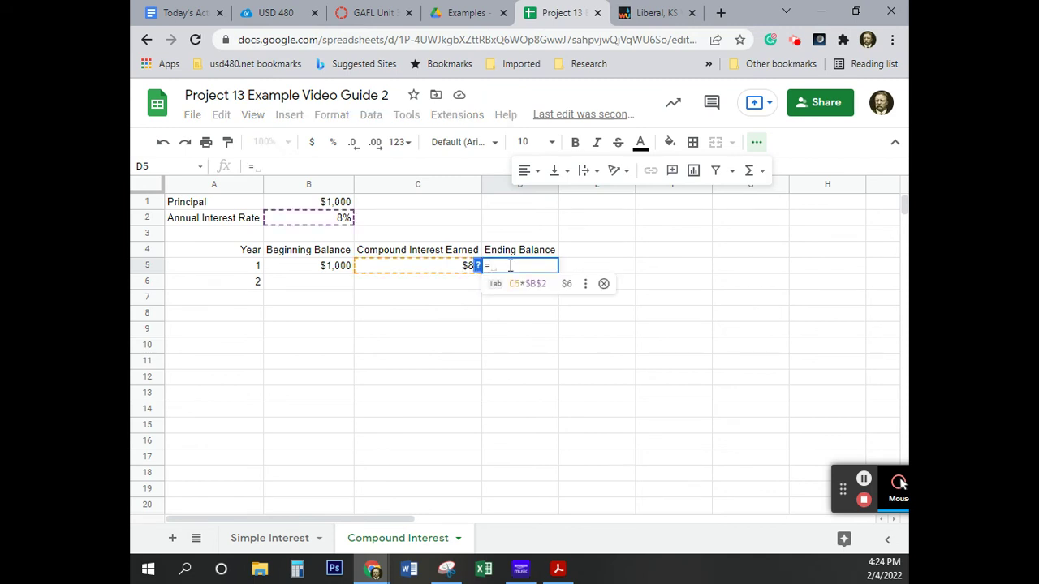
click(310, 271)
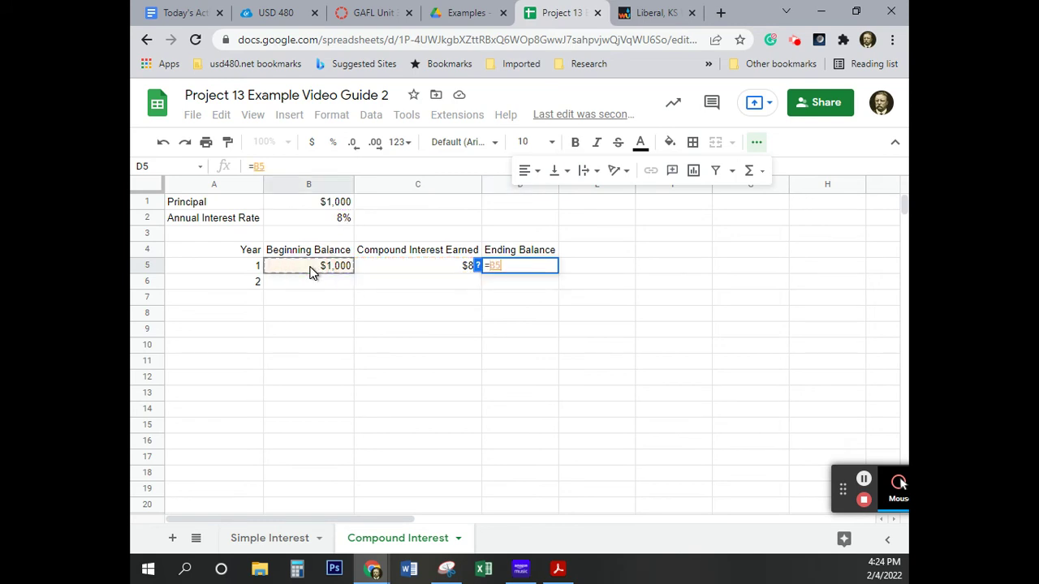
text(+)
click(413, 265)
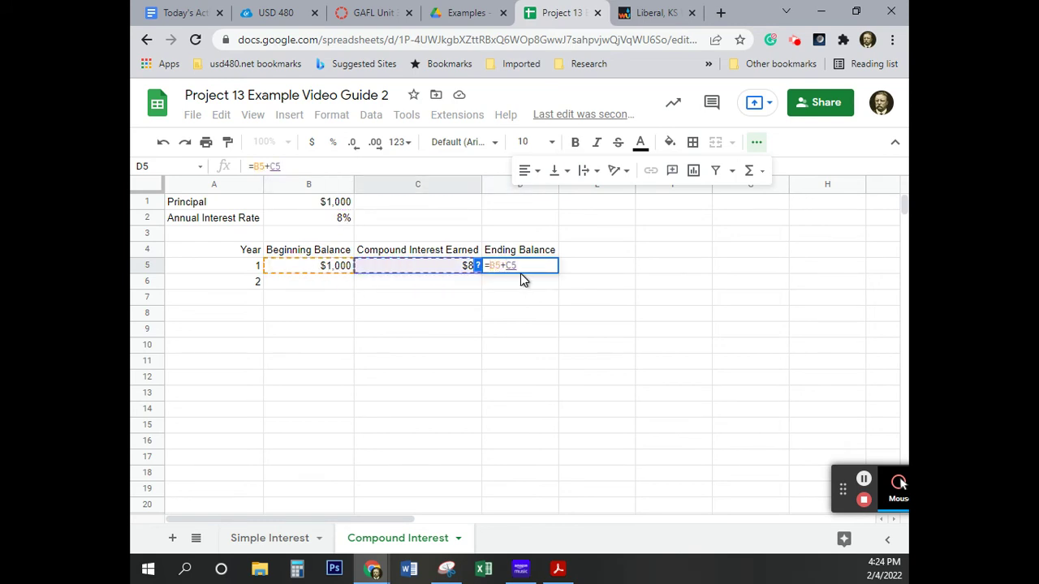
key(Return)
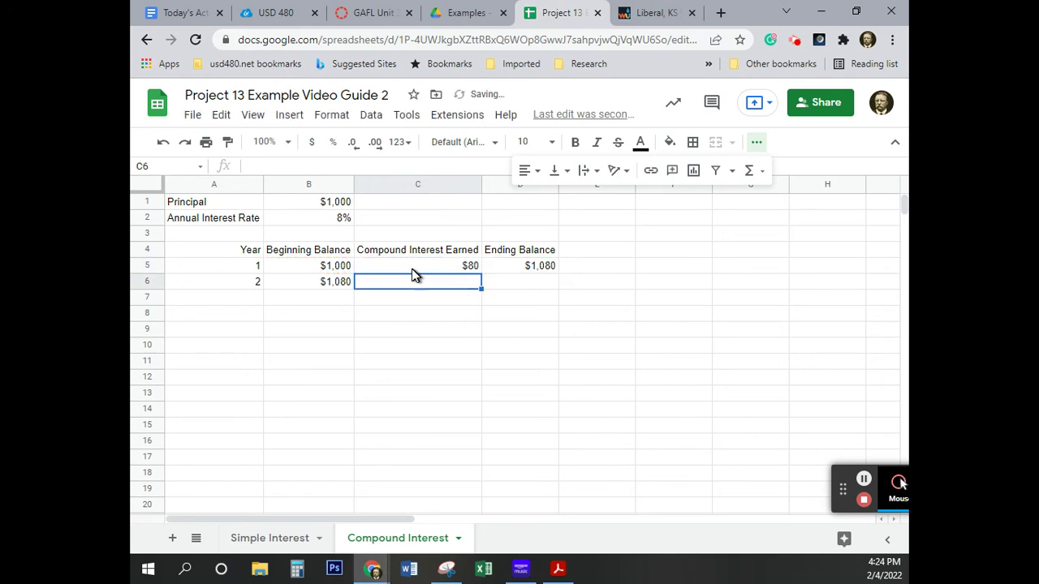
Step: Fill the interest and ending balance formulas in C5:D5 down to year 2 in row 6
drag(412, 268, 521, 270)
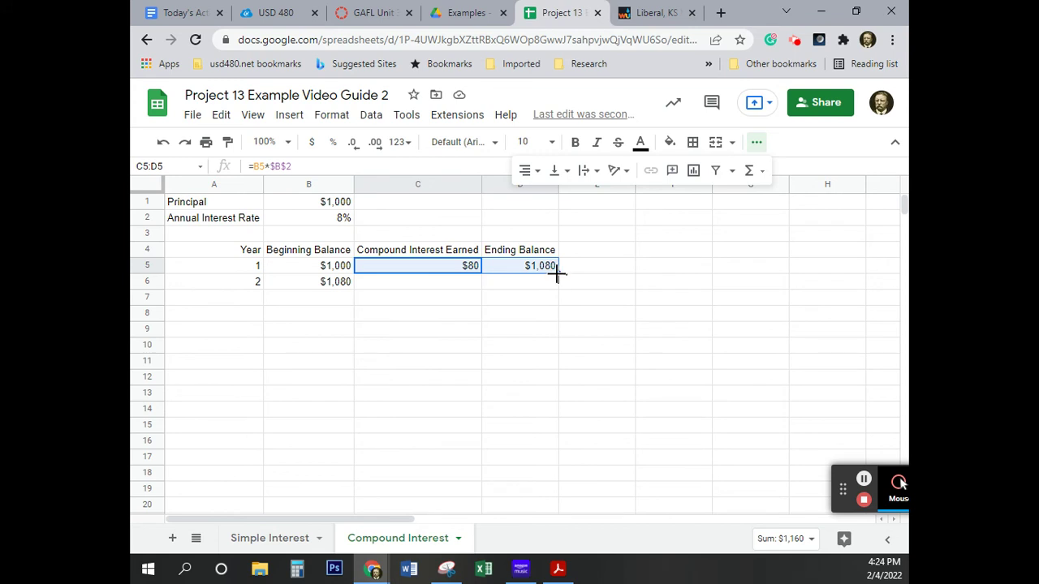
drag(558, 274, 541, 285)
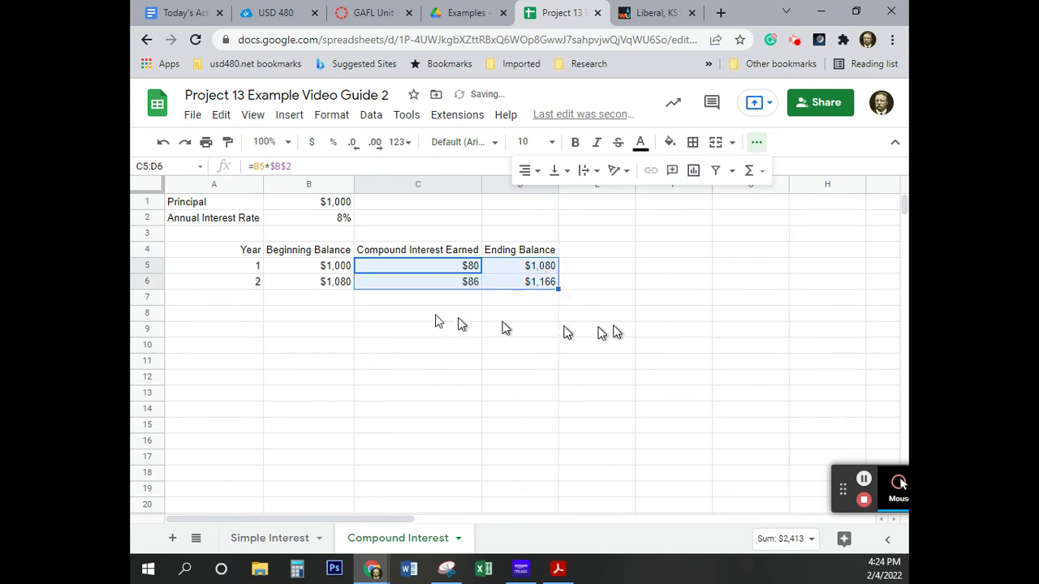
click(233, 346)
Step: Extend the Year series in column A from A5:A6 down to year 10 in A14
drag(238, 266, 252, 413)
click(243, 318)
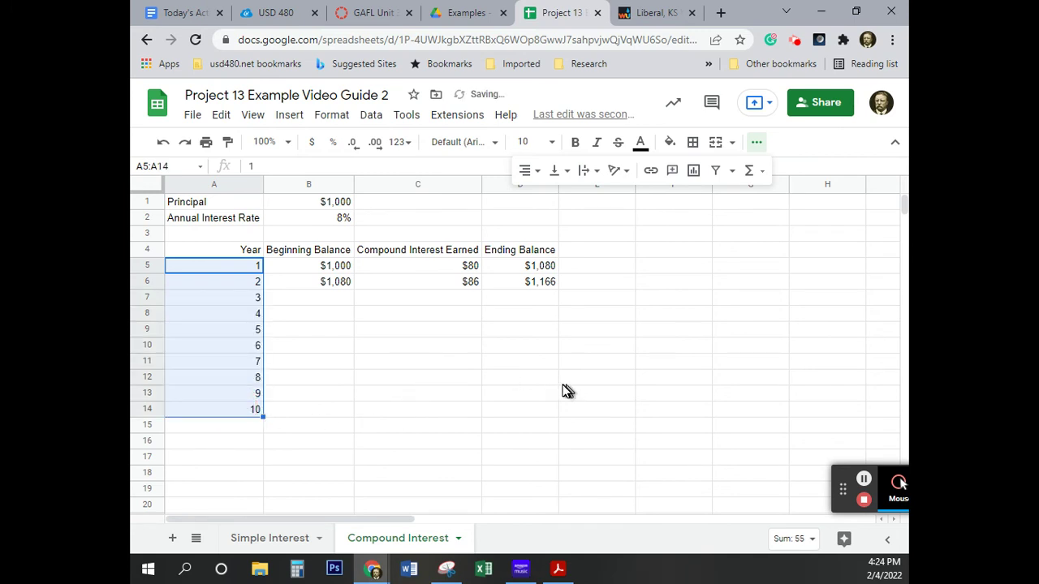
click(705, 345)
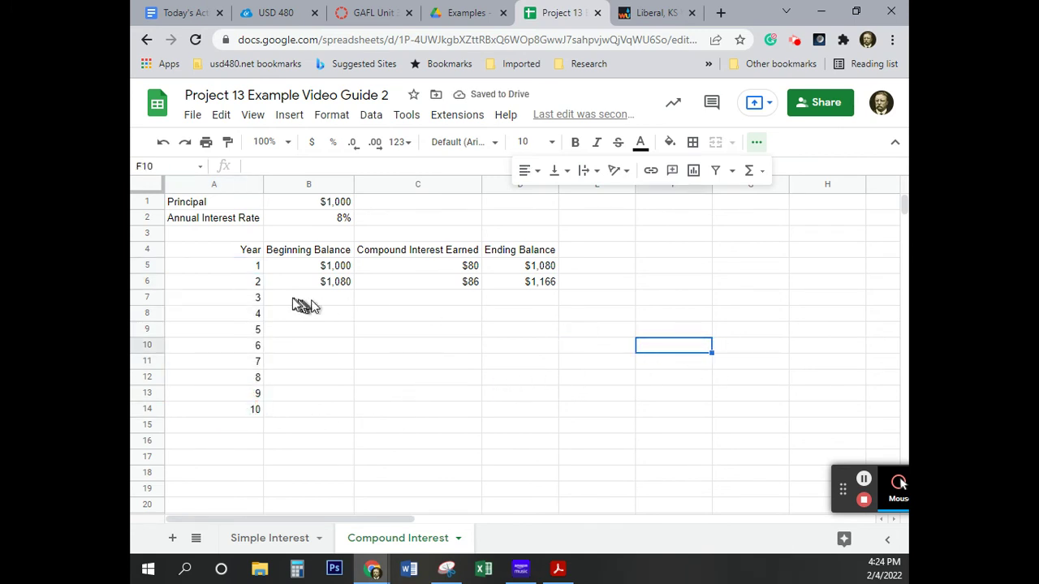
click(675, 283)
click(613, 413)
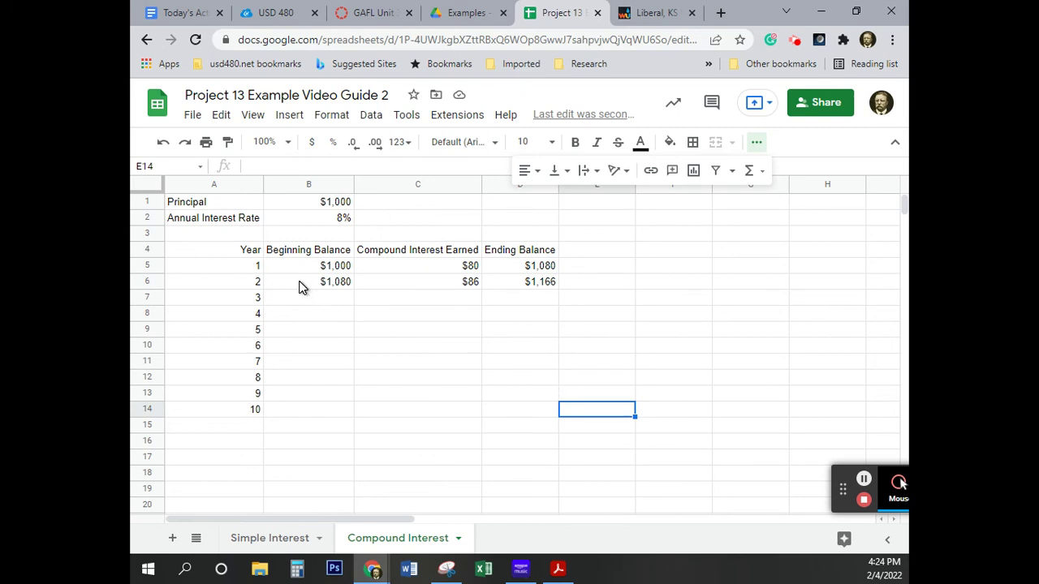
Step: Fill the year 2 formulas in B6:D6 down through year 10 in row 14
click(299, 285)
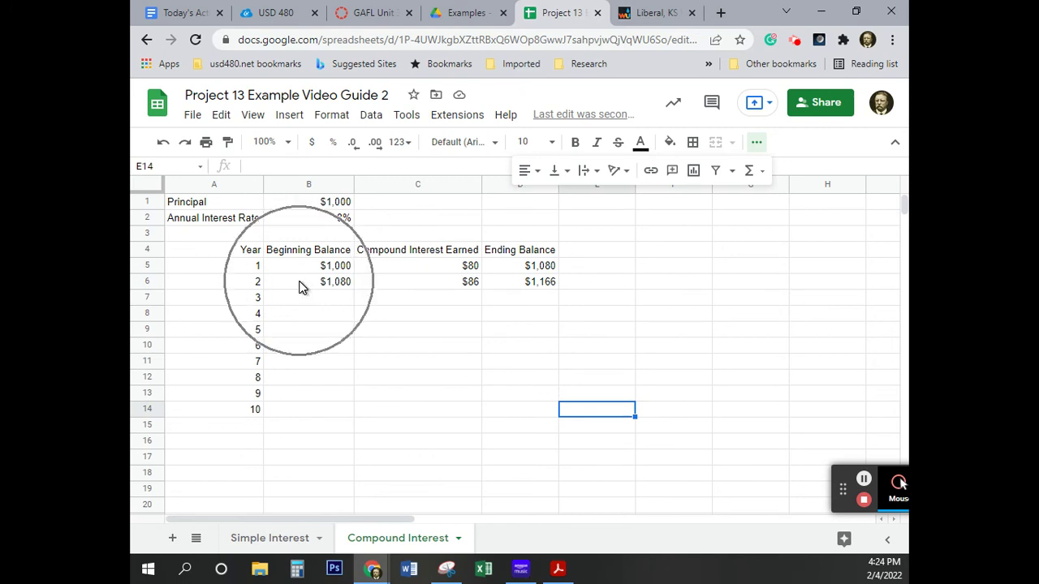
shift+click(525, 284)
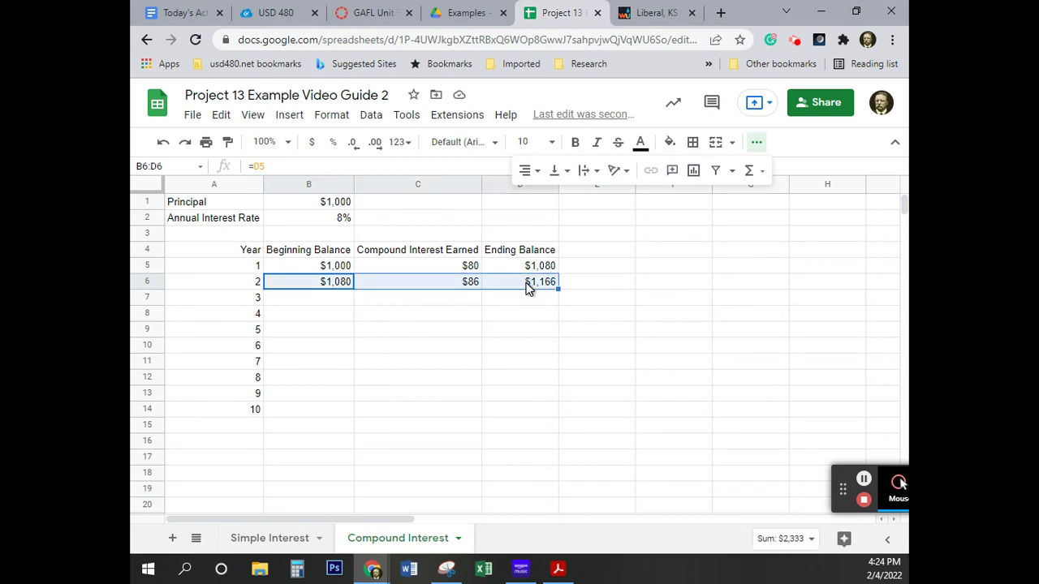
click(755, 143)
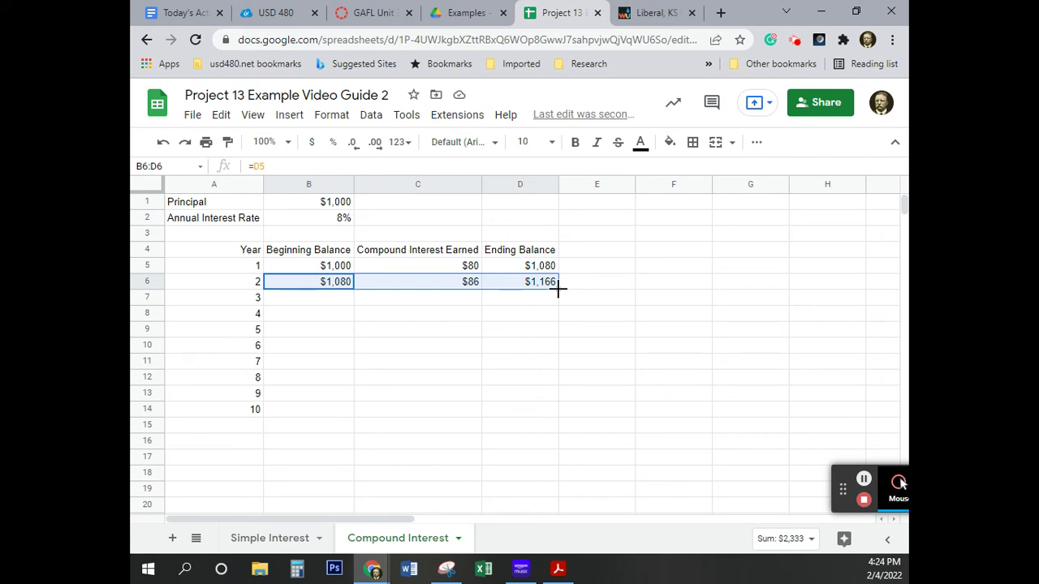
drag(558, 288, 509, 410)
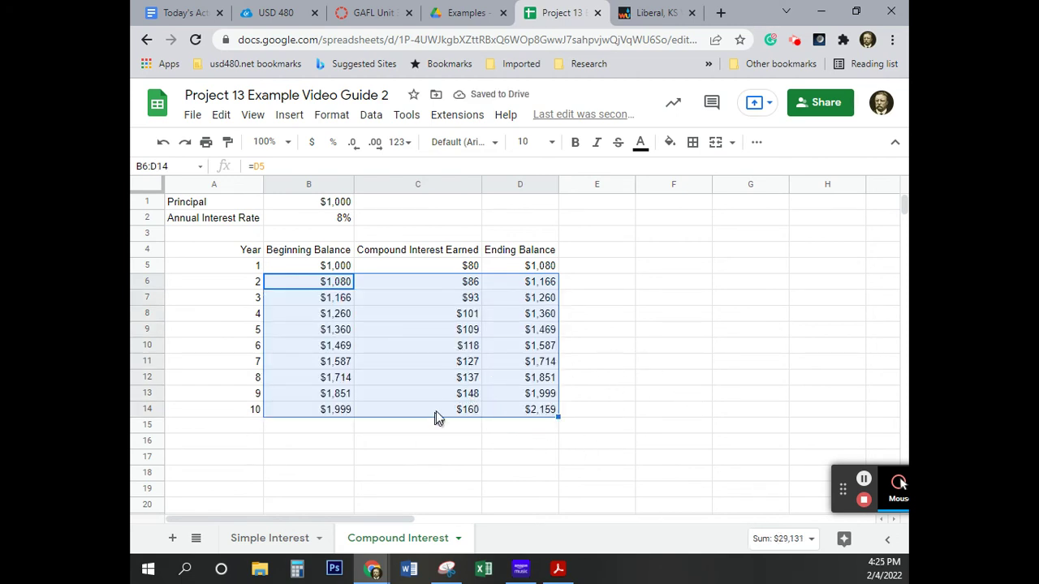
Step: Check the total row on the Simple Interest sheet and enter the label Total in B16 of the Compound Interest sheet
click(258, 538)
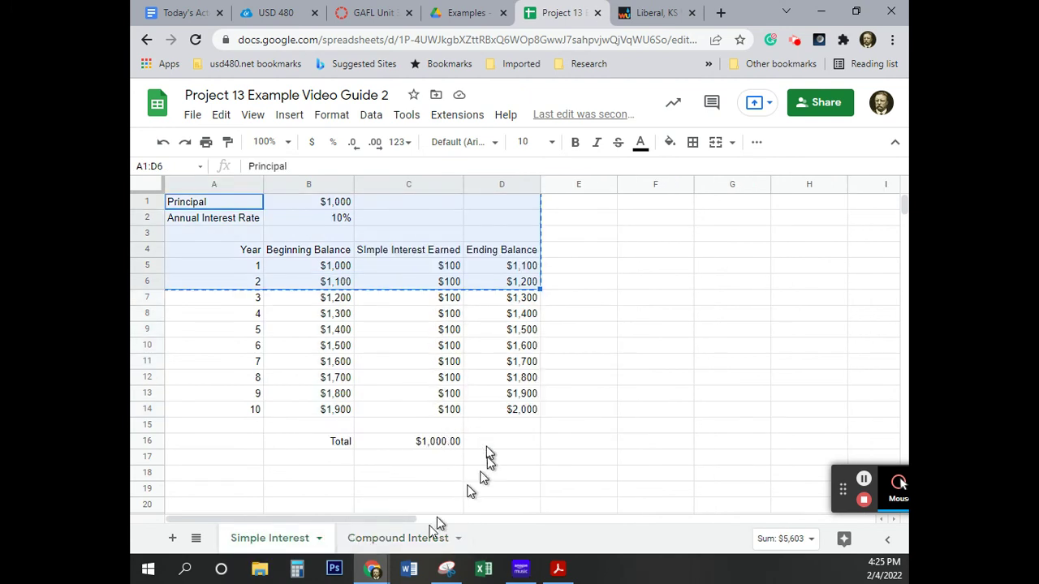
click(558, 446)
click(383, 540)
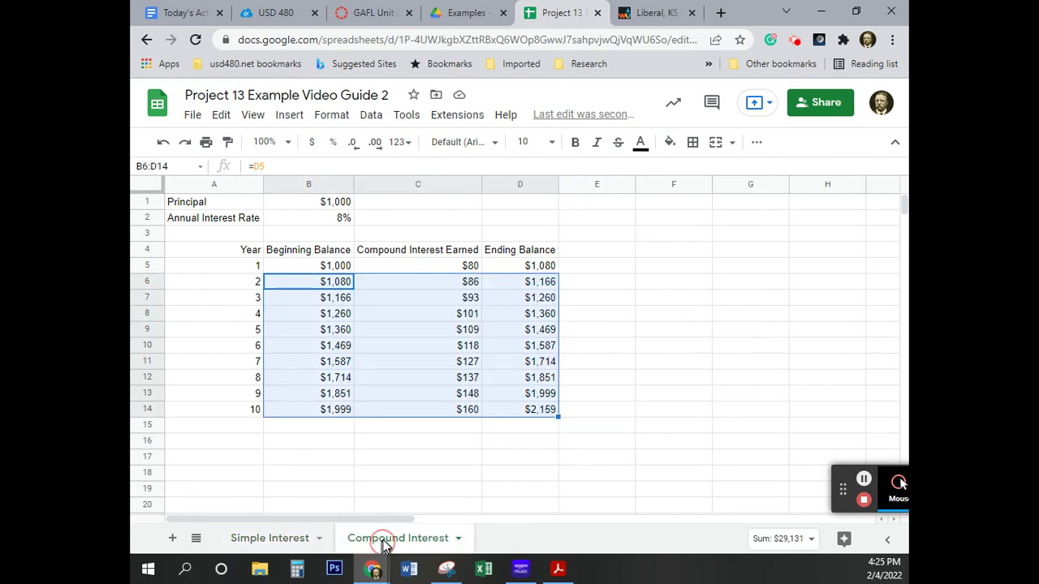
click(341, 442)
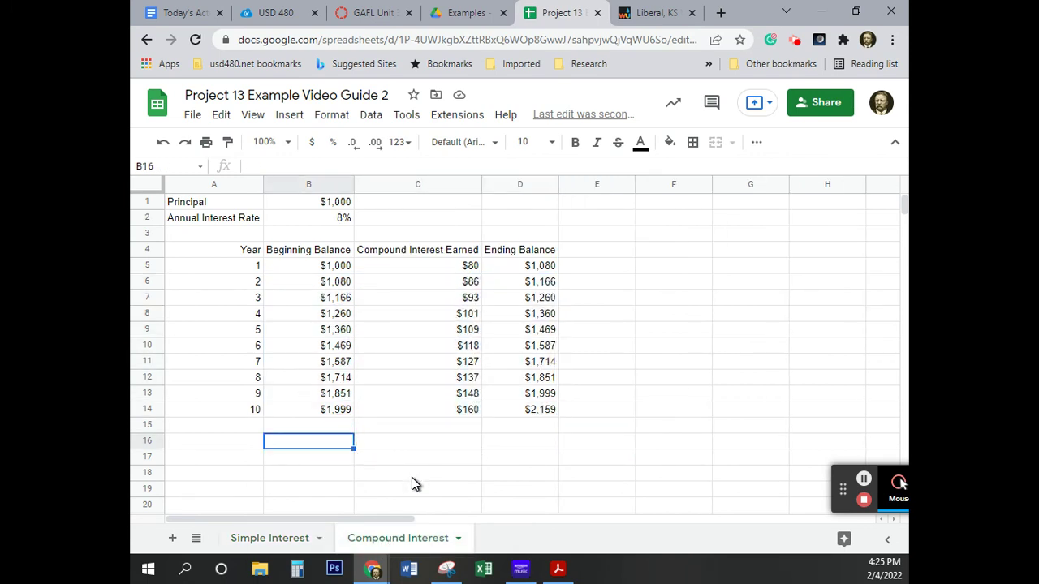
text(Total)
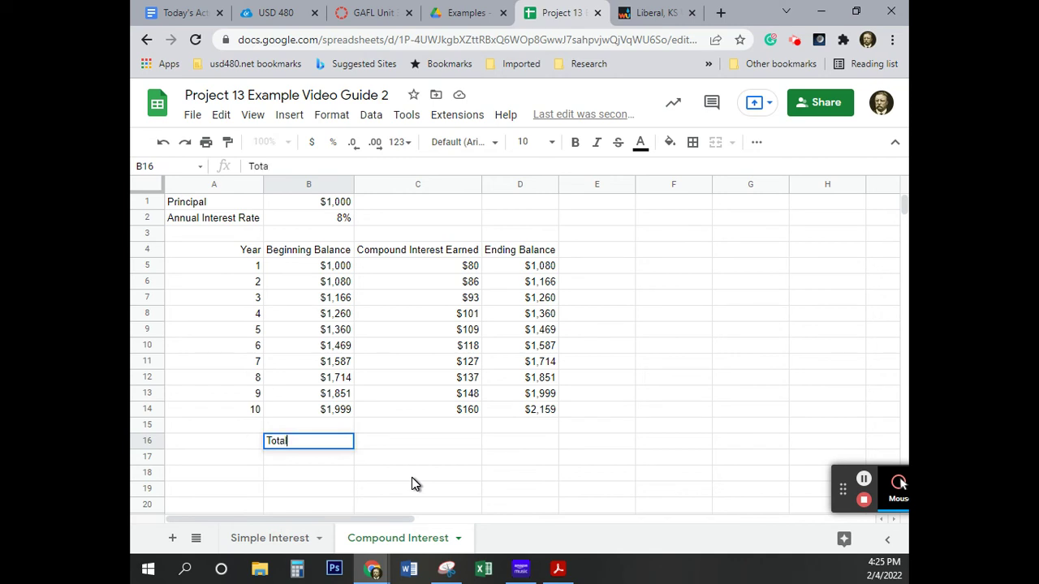
key(Tab)
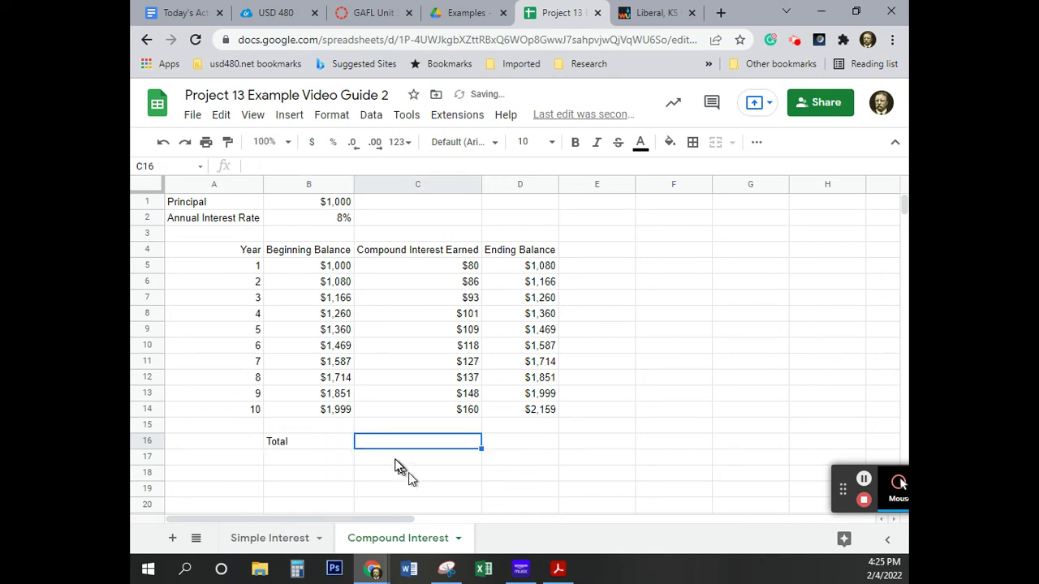
Step: Right-align the Total label in B16
click(327, 442)
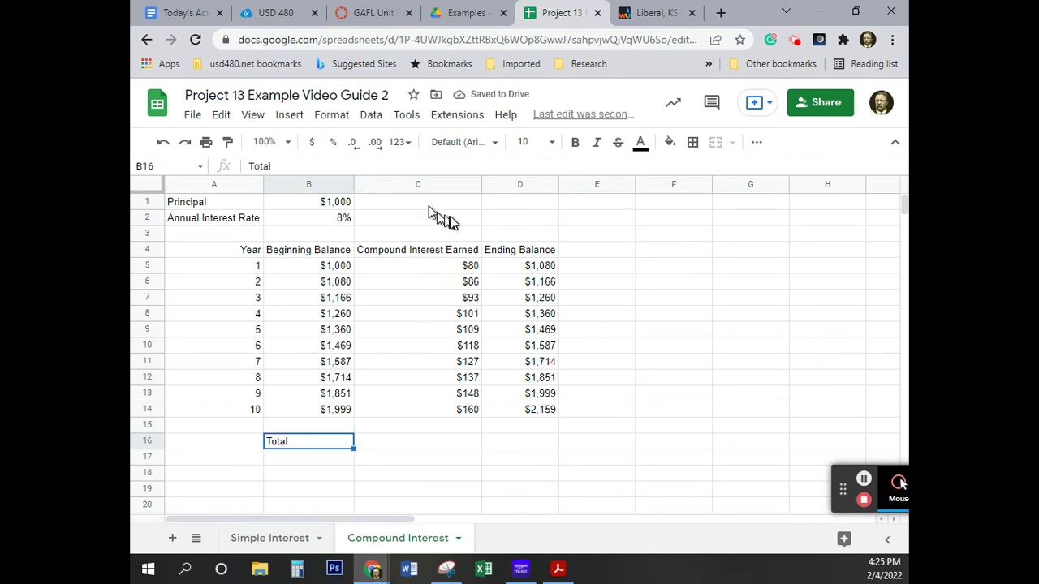
click(757, 143)
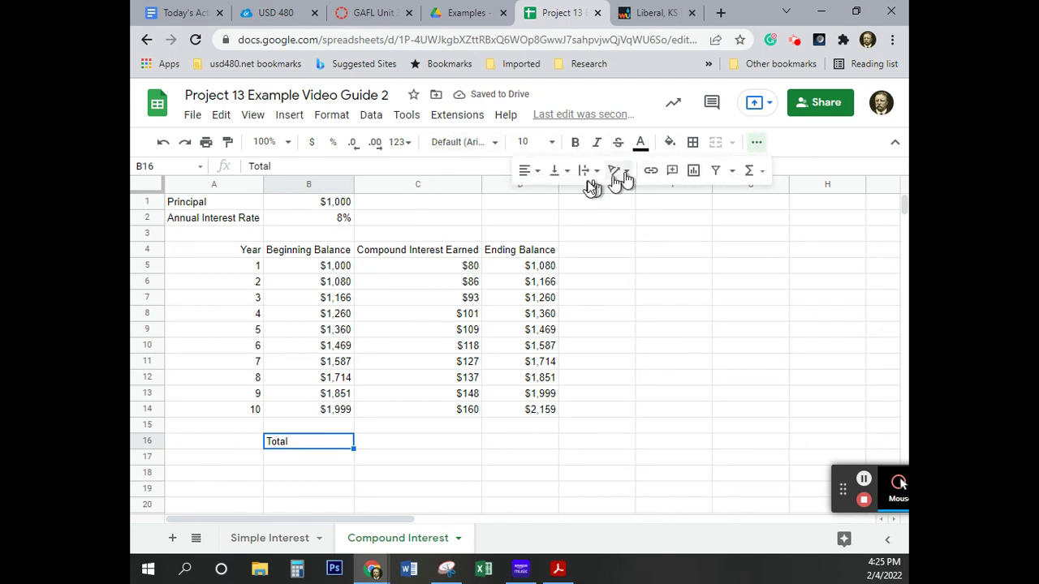
click(529, 170)
click(562, 200)
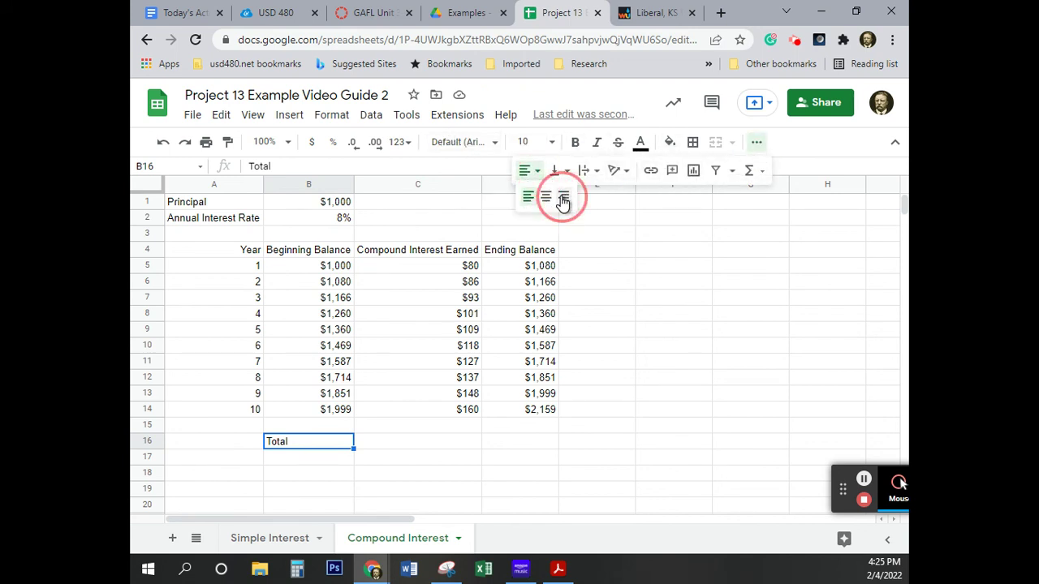
click(628, 416)
Step: Total the compound interest earned in C16 with =SUM(C5:C14) and show the result with two decimal places
click(411, 445)
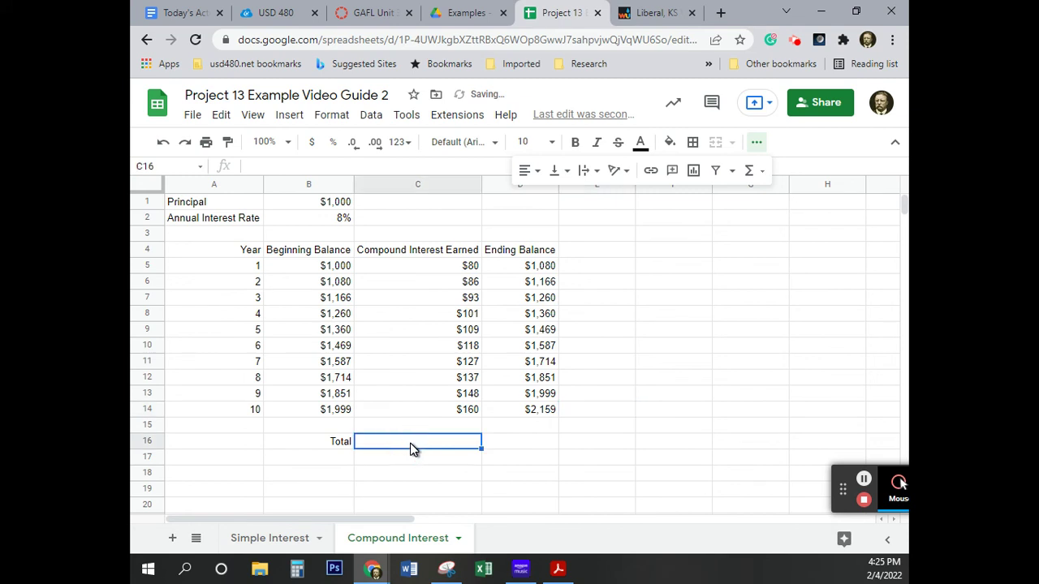
text(=)
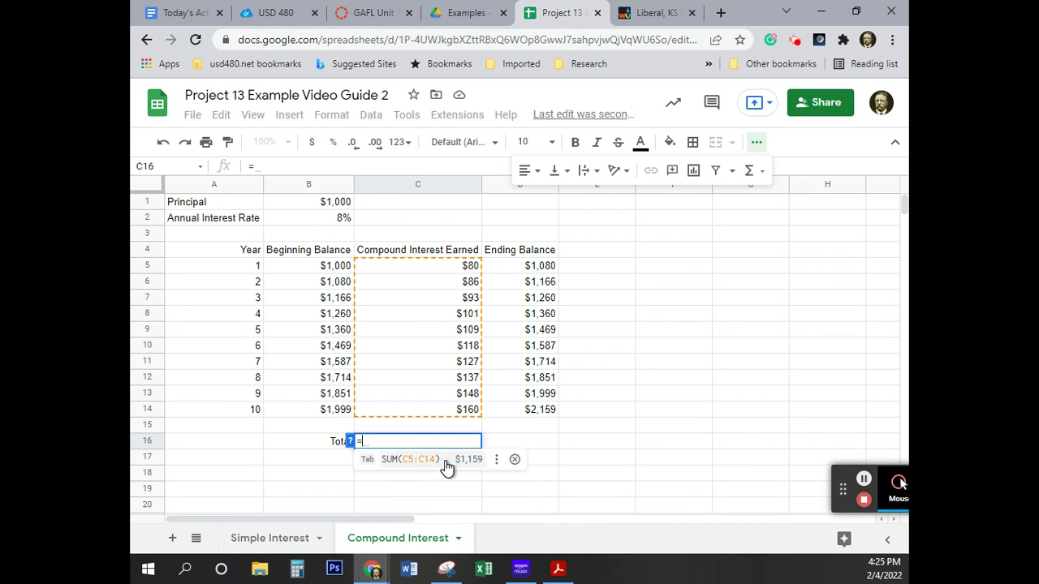
click(376, 466)
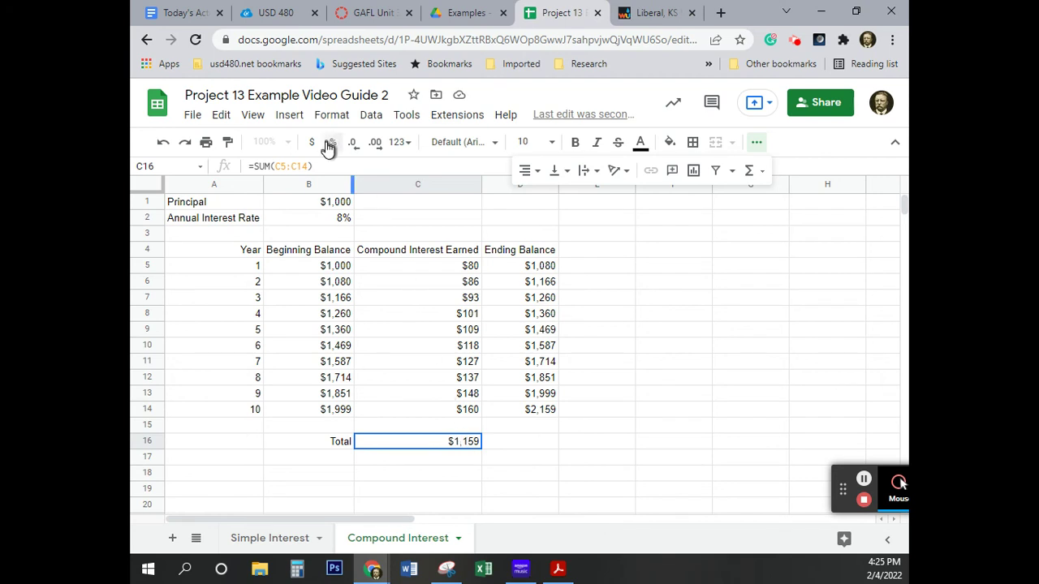
click(376, 145)
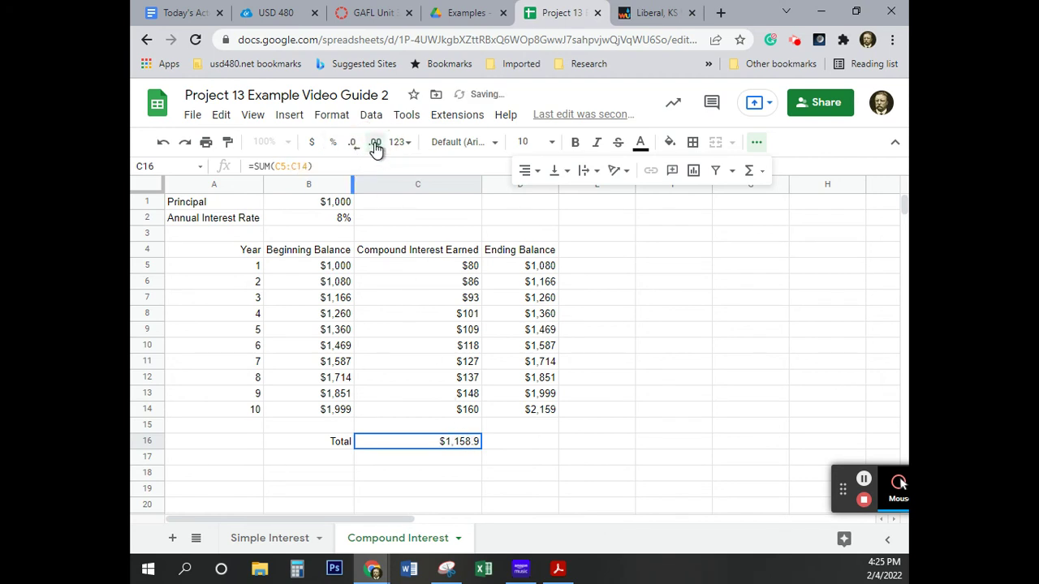
click(376, 144)
click(471, 458)
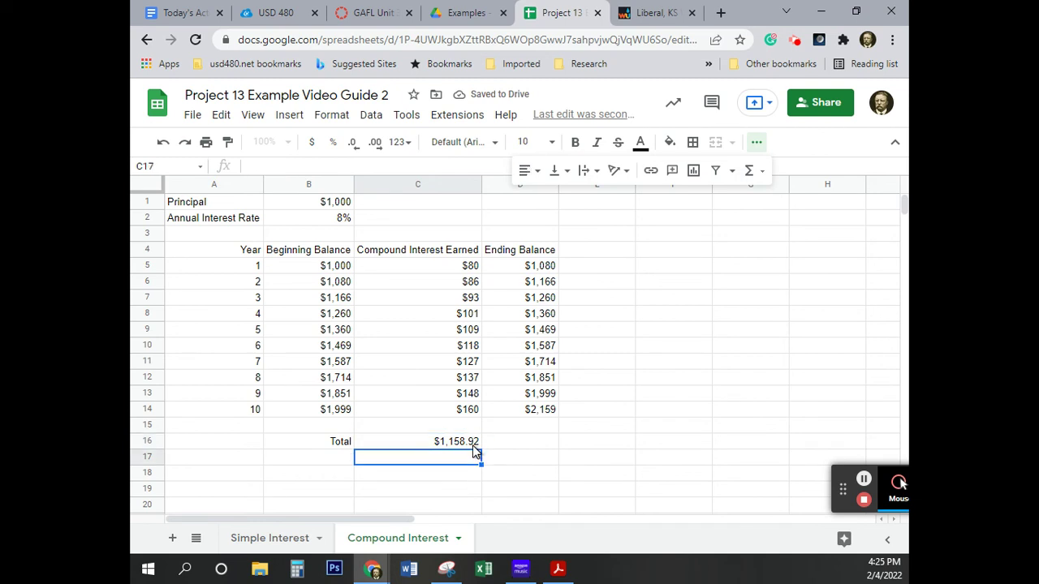
click(474, 446)
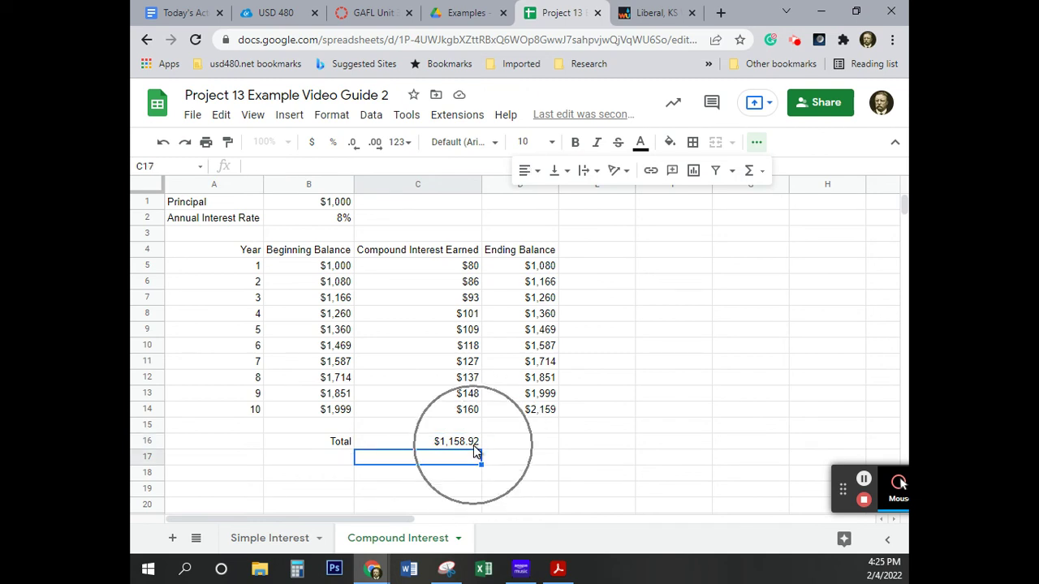
click(478, 440)
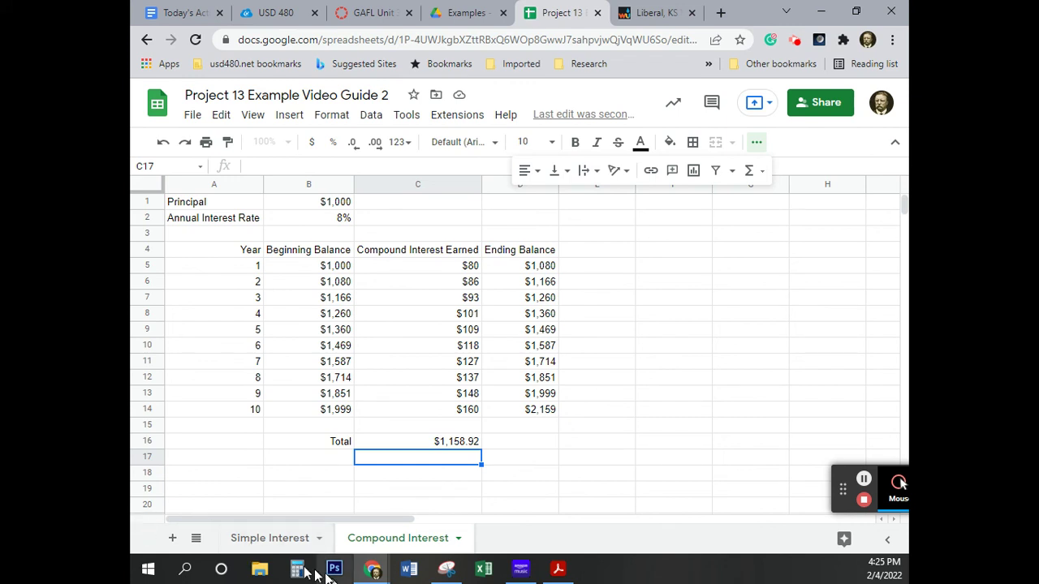
Step: Add a third sheet to the workbook and name it Analysis
click(171, 538)
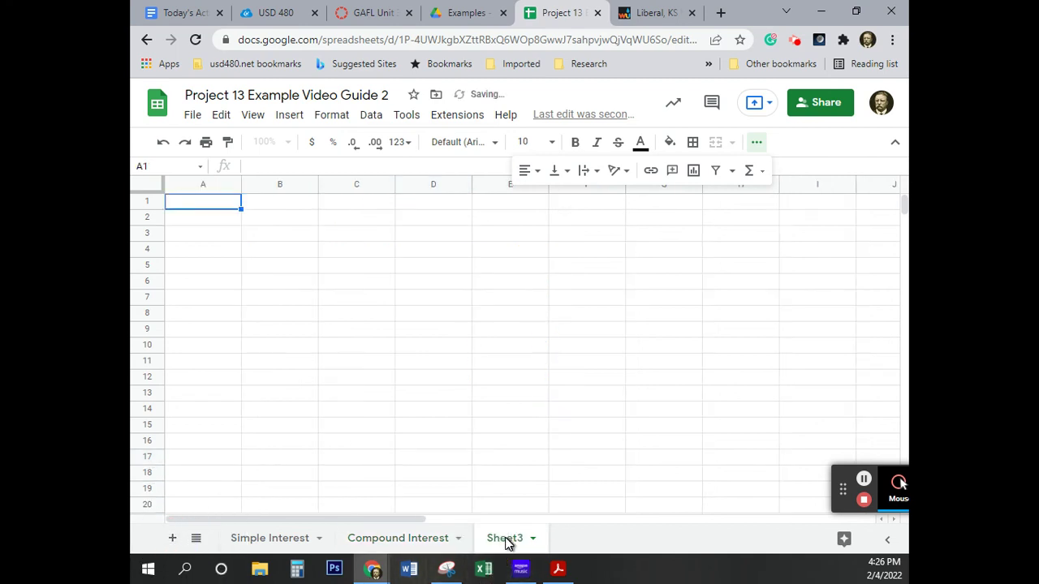
double_click(506, 541)
text(Analy)
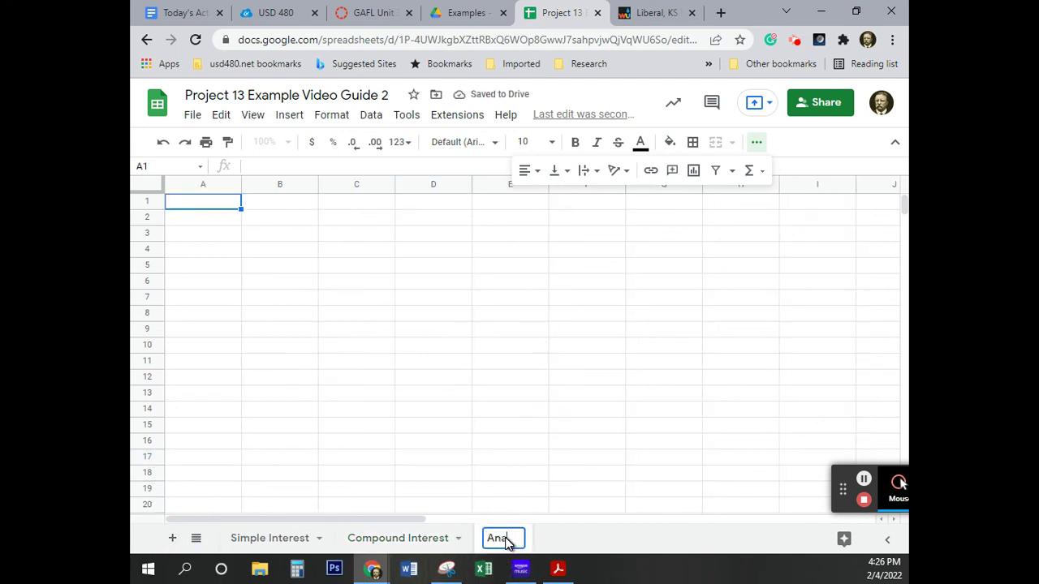
text(sis)
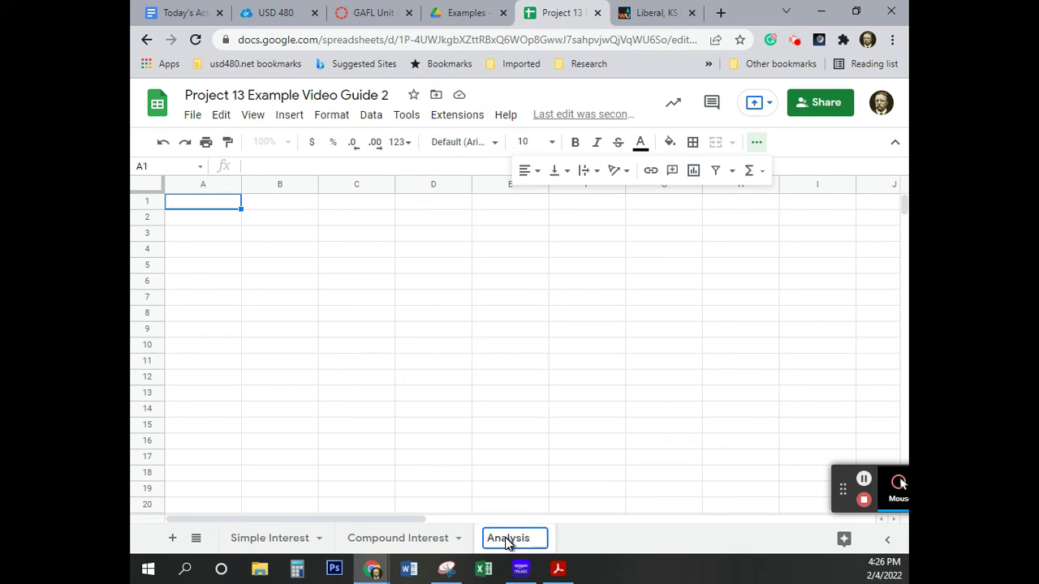
key(Return)
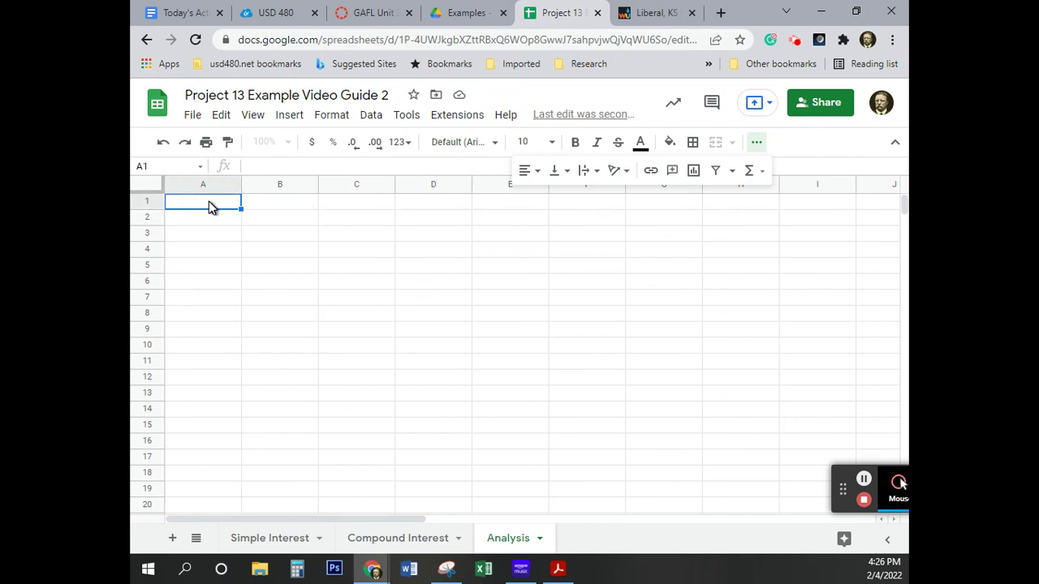
Step: Merge cells A1:E1 on the Analysis sheet and make row 1 about six times its default height
shift+click(520, 208)
click(445, 249)
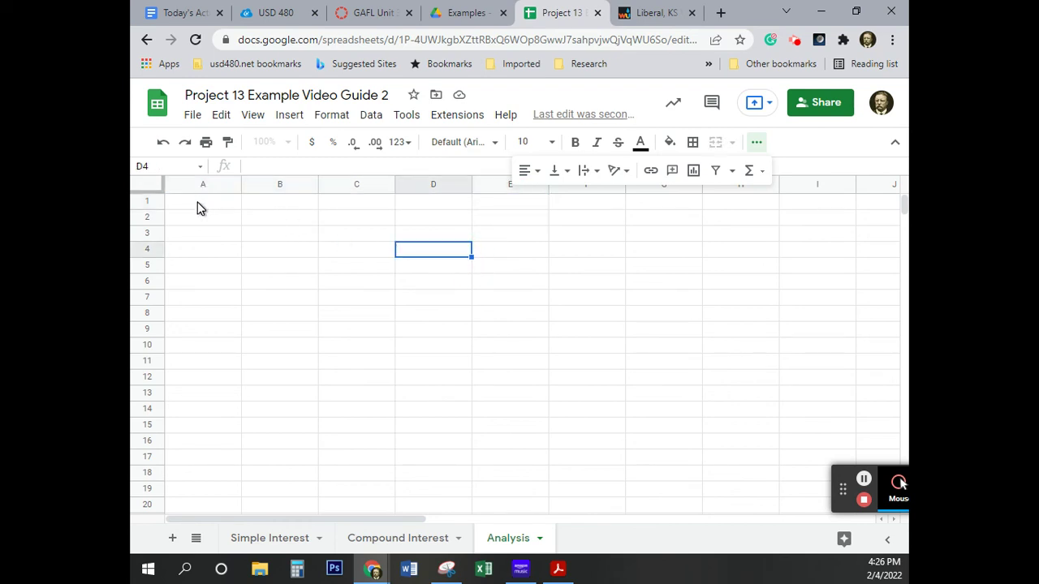
drag(200, 206, 513, 208)
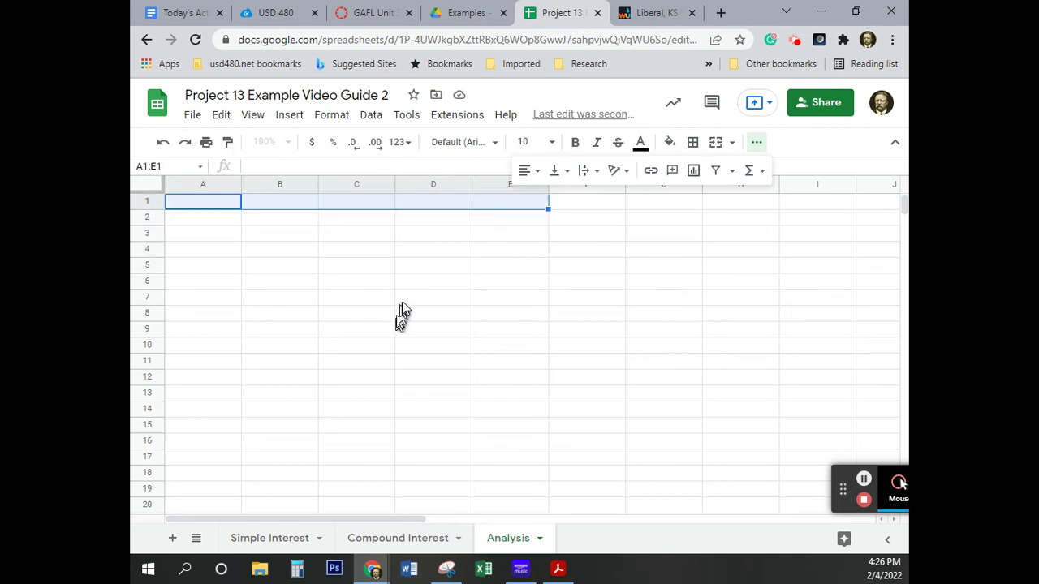
click(716, 144)
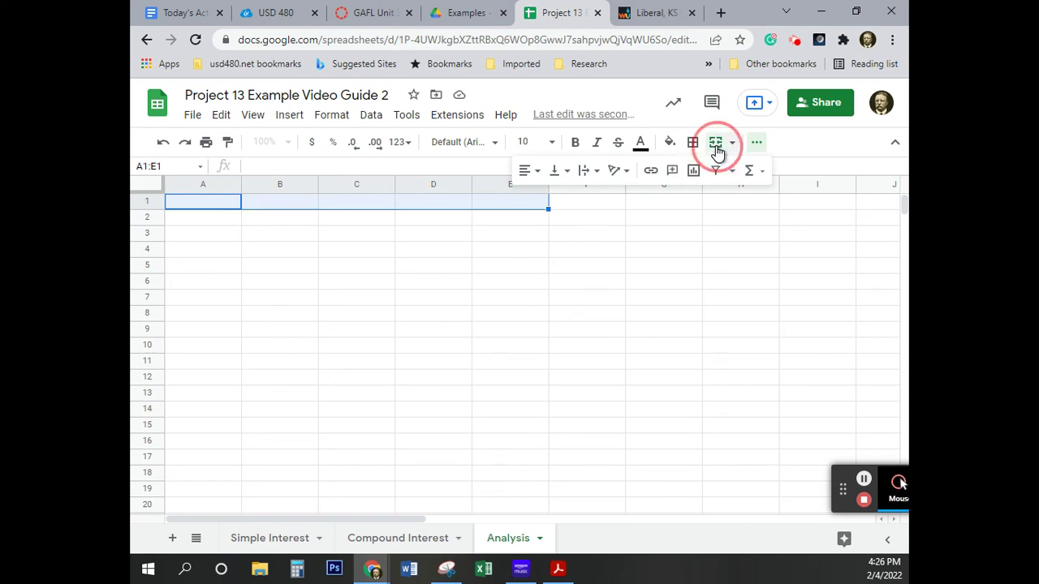
click(148, 209)
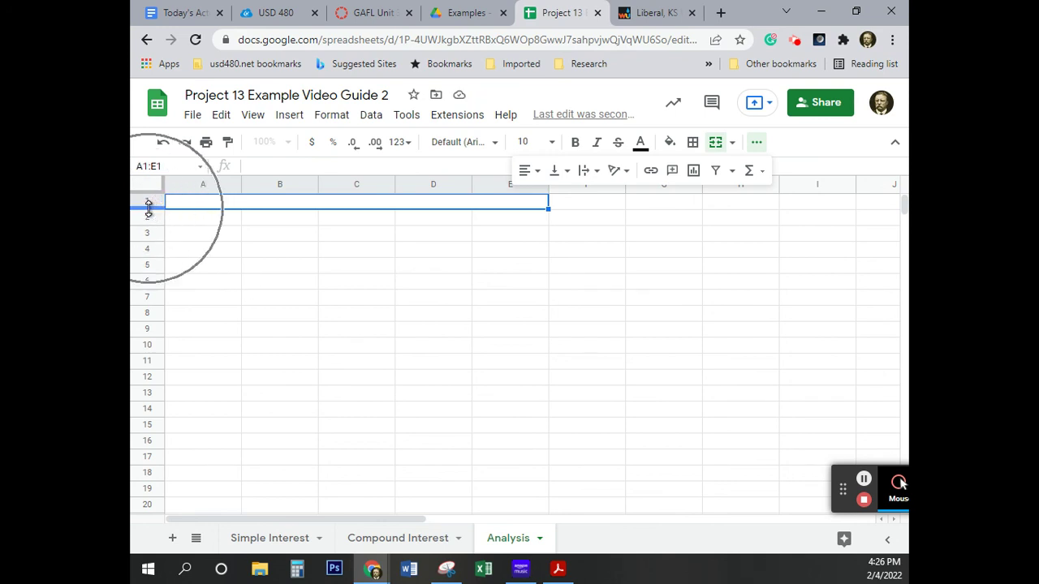
drag(148, 208, 147, 290)
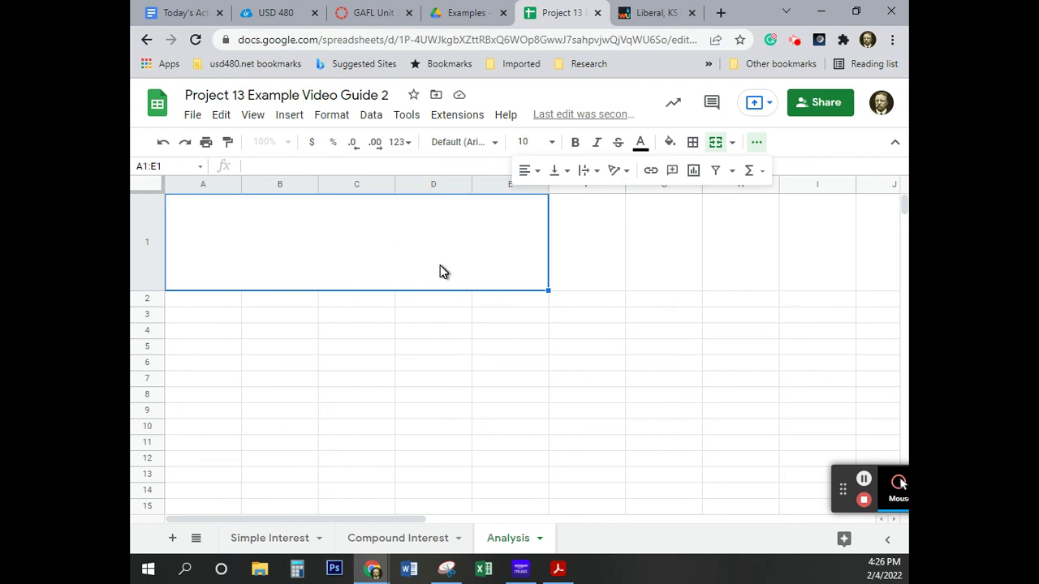
Step: Set the text wrapping of the merged cell A1:E1 to Wrap
click(331, 115)
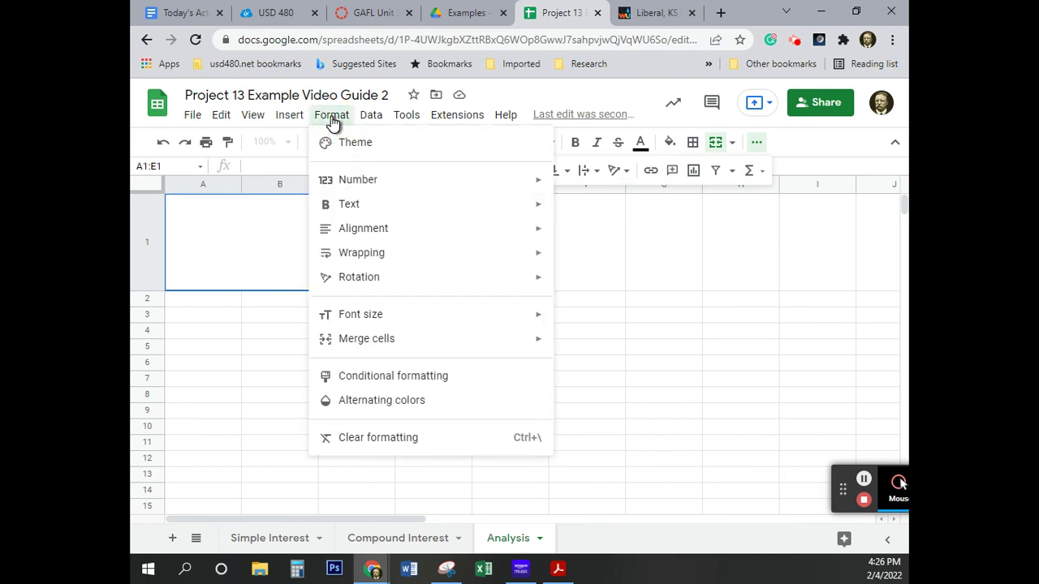
mouse_move(346, 207)
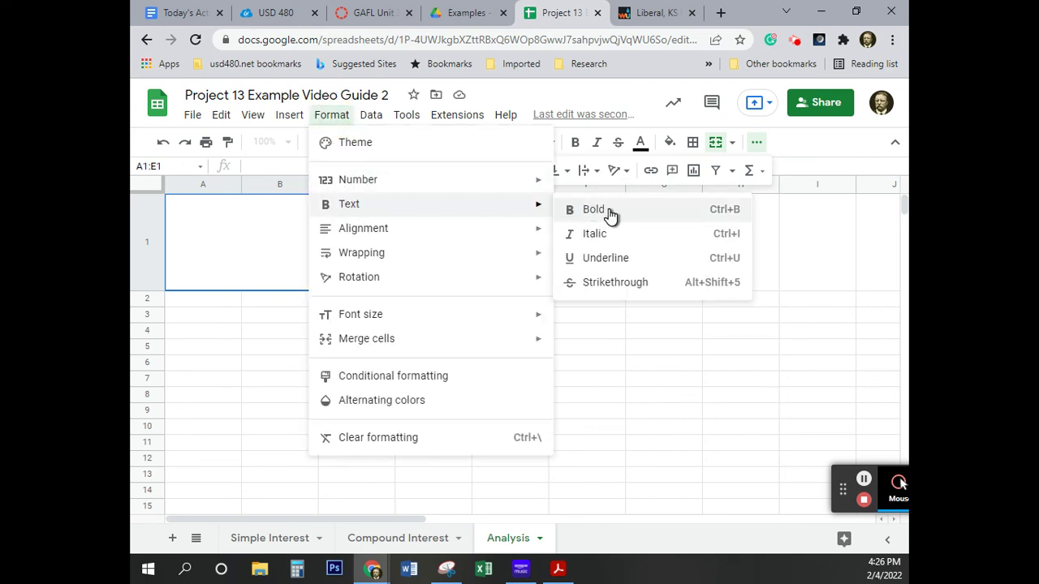
mouse_move(447, 256)
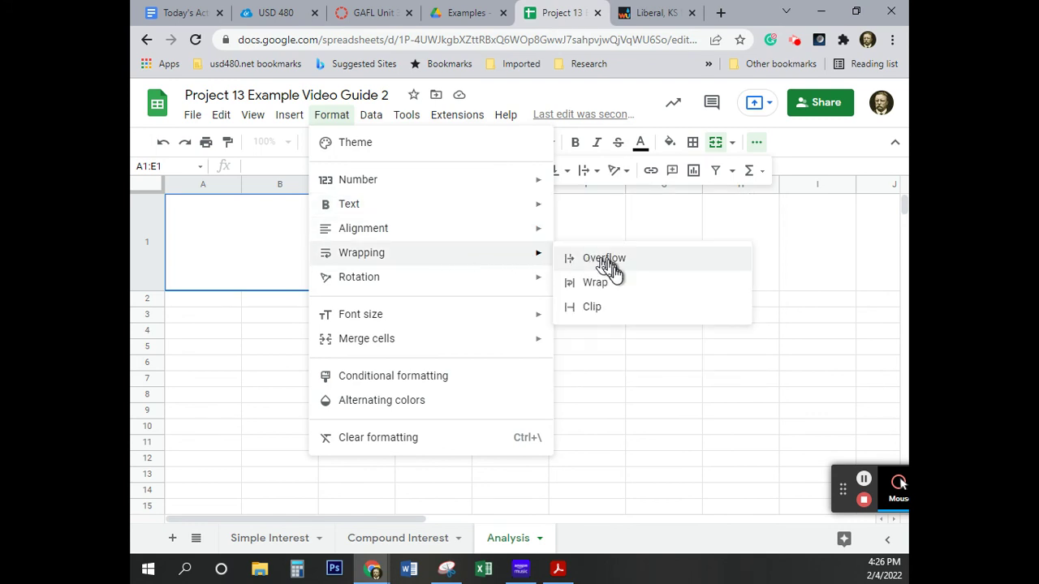
click(615, 291)
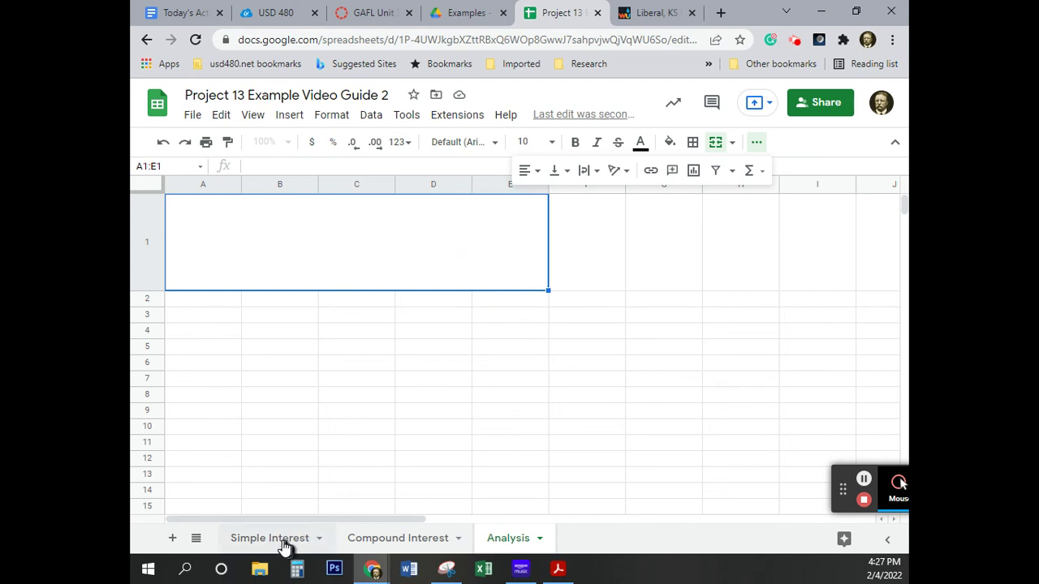
Step: Review the Compound Interest and Simple Interest sheets to compare their rates and totals, and return to the Analysis sheet
click(401, 538)
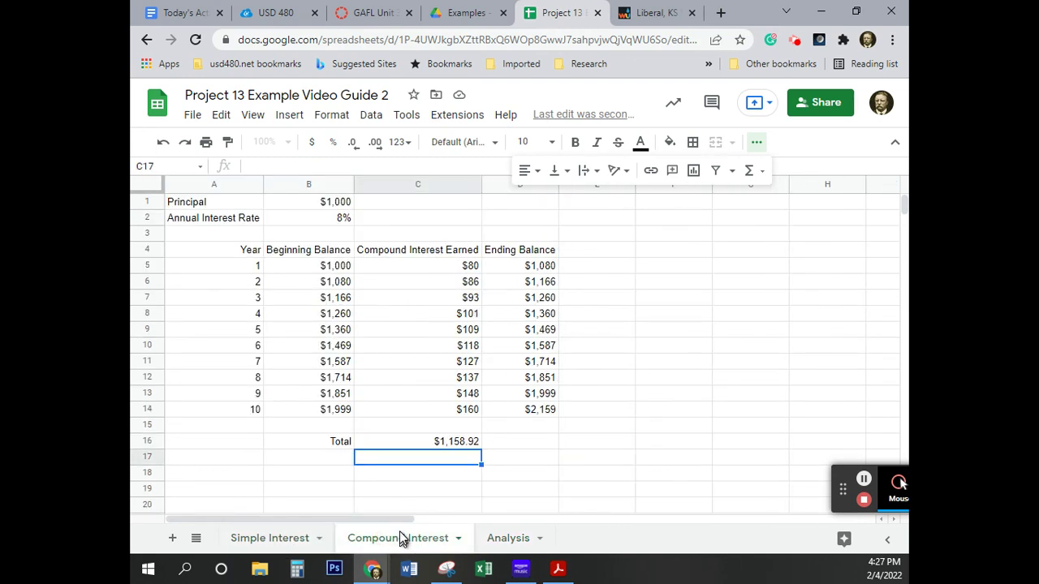
click(254, 540)
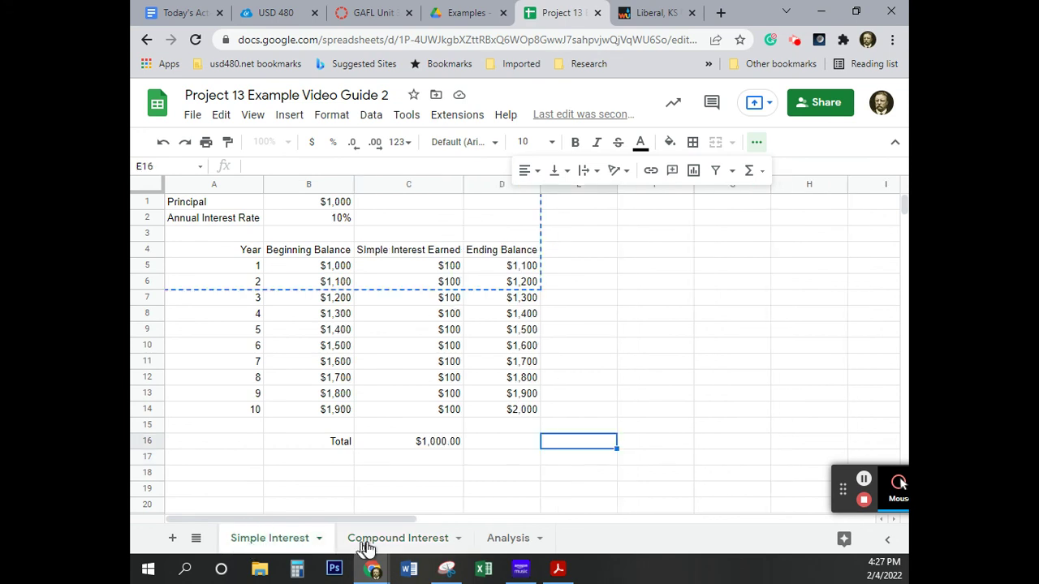
click(371, 545)
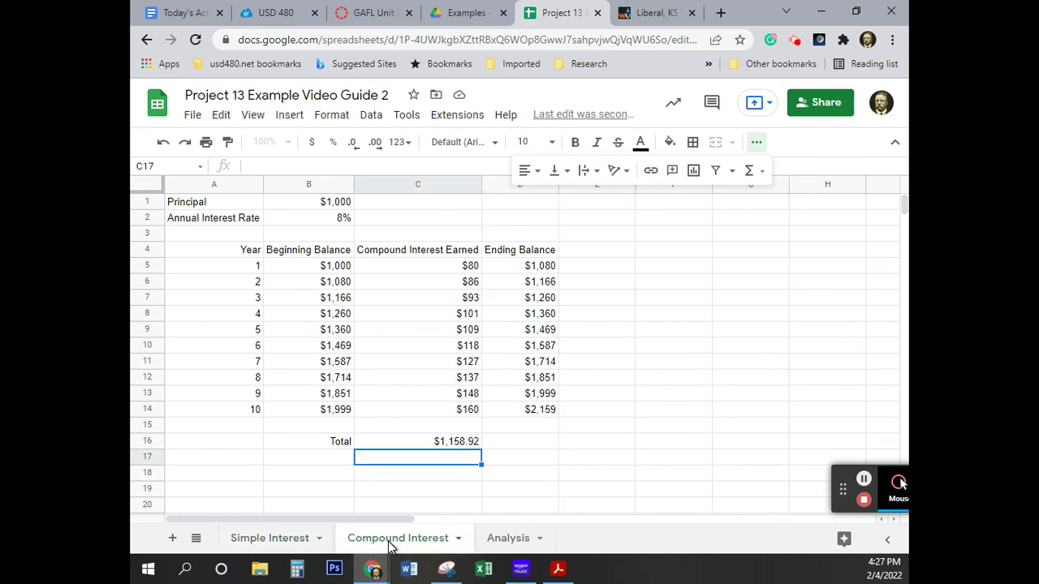
click(514, 539)
Step: Set the annual interest rate in B2 of the Compound Interest sheet to 10%
click(397, 542)
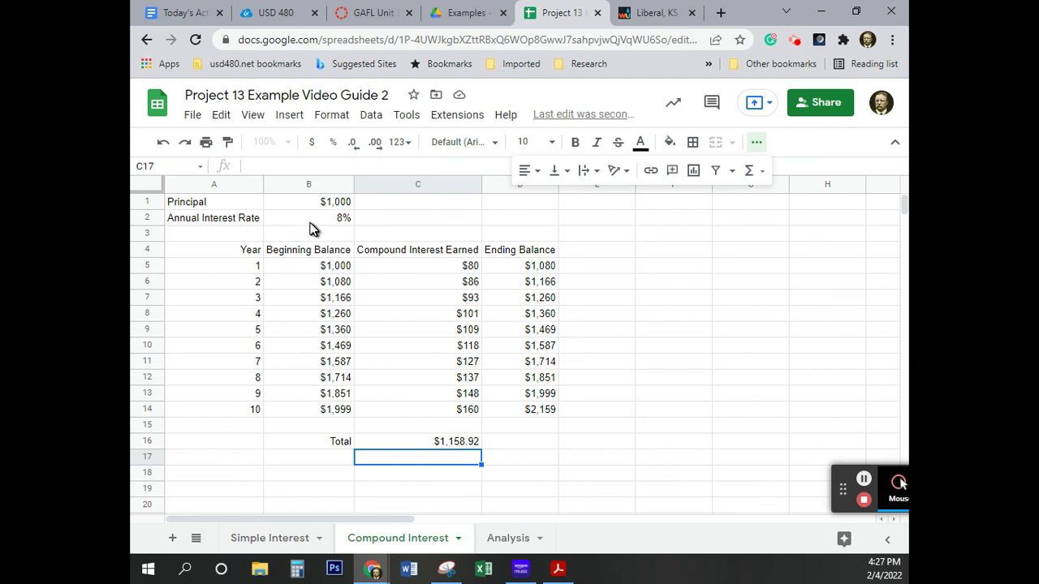
click(341, 220)
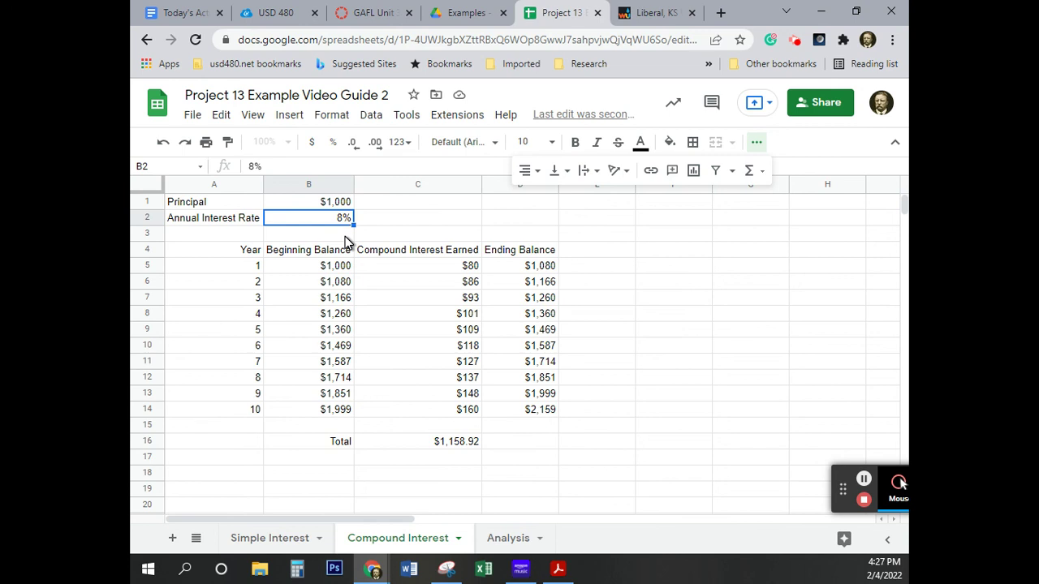
text(10)
key(Return)
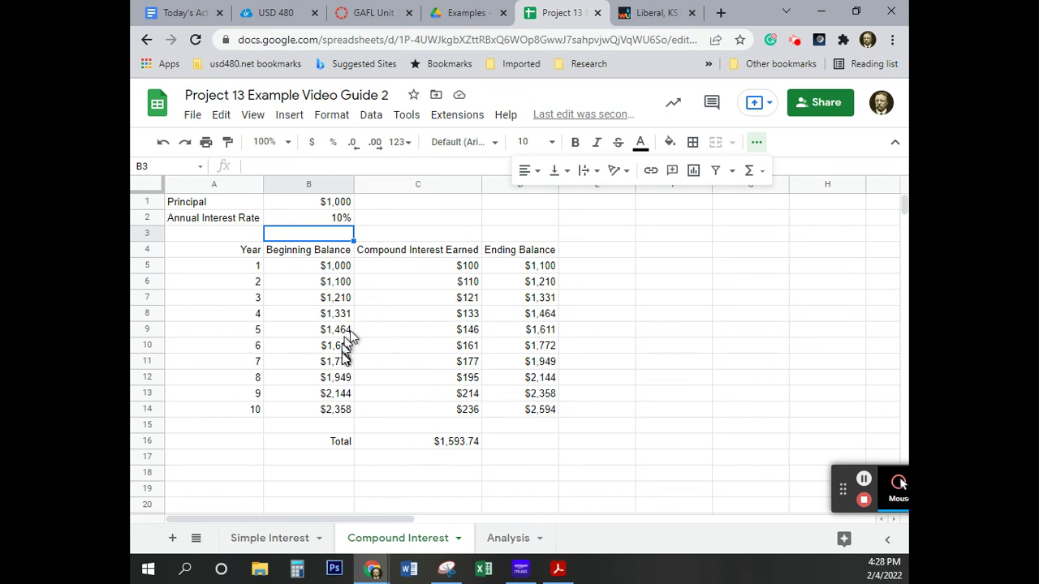
Step: Test a principal of $1,200 in B1 of the Compound Interest sheet and set it back to $1,000
click(341, 203)
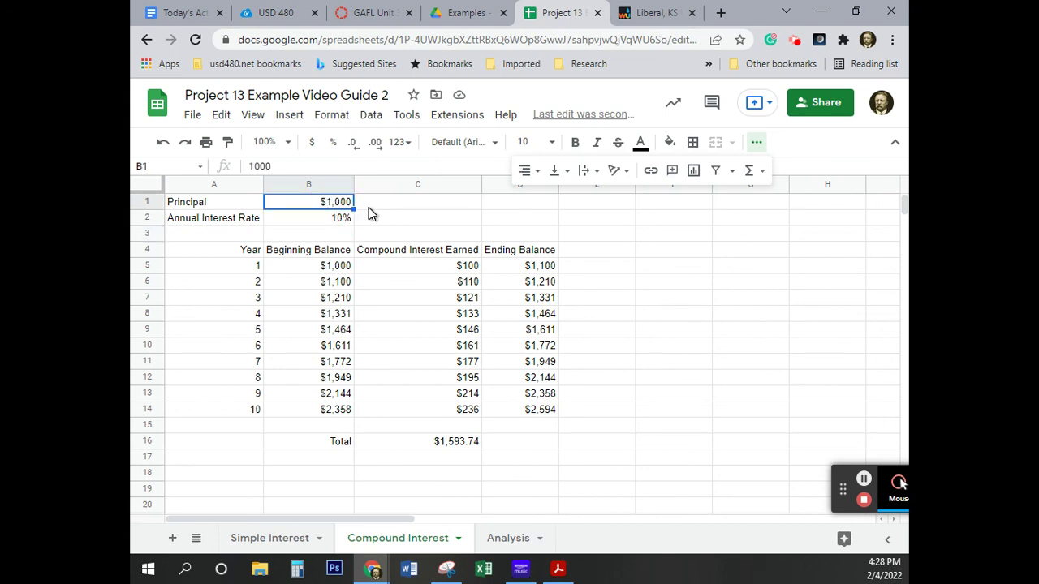
text(12)
key(Return)
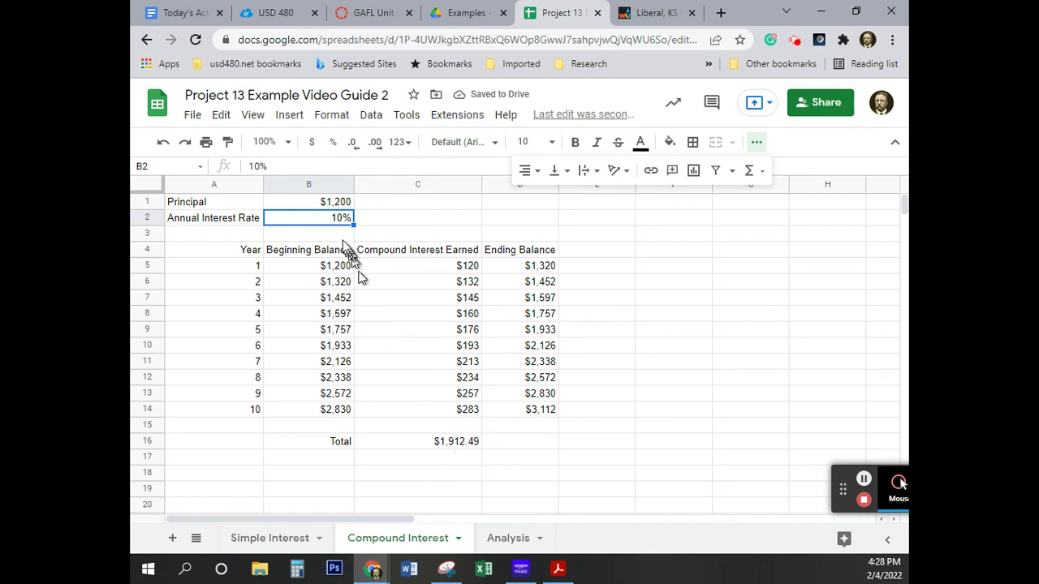
click(328, 202)
text(1)
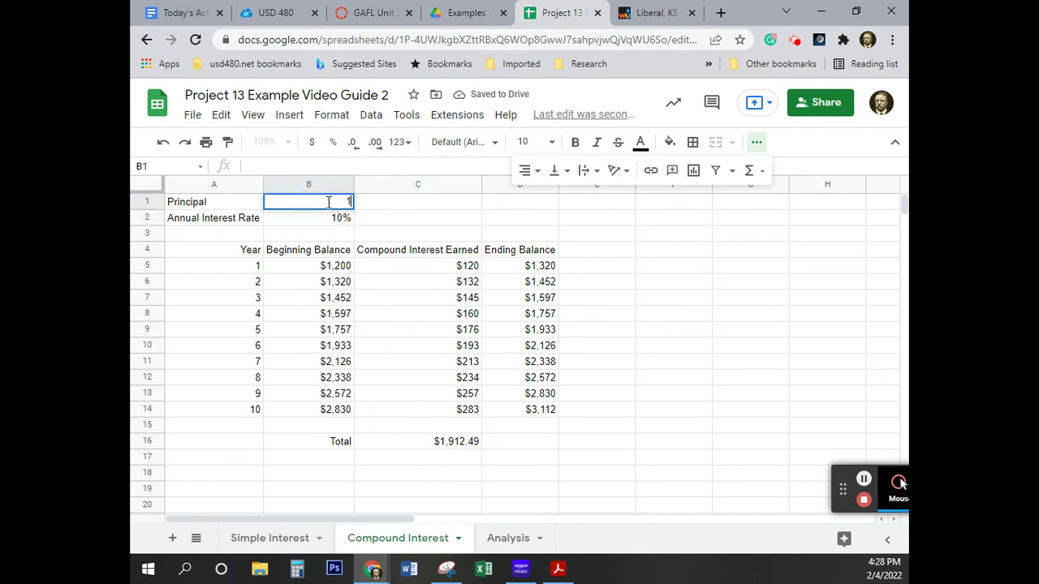
text(,000)
key(Return)
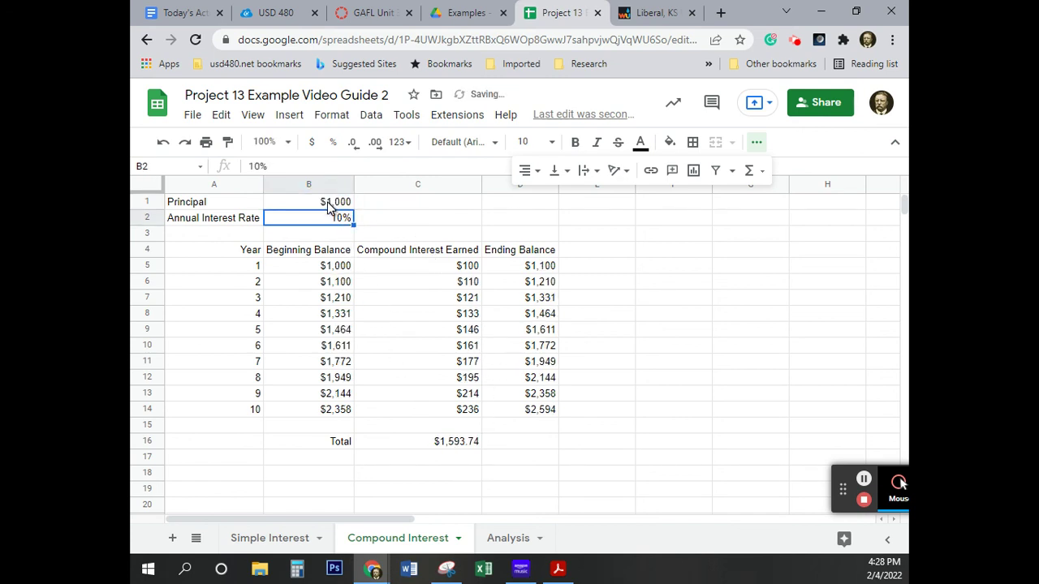
Step: Compare the principal, rate and interest earned on the Simple Interest sheet with those on the Compound Interest sheet
click(336, 223)
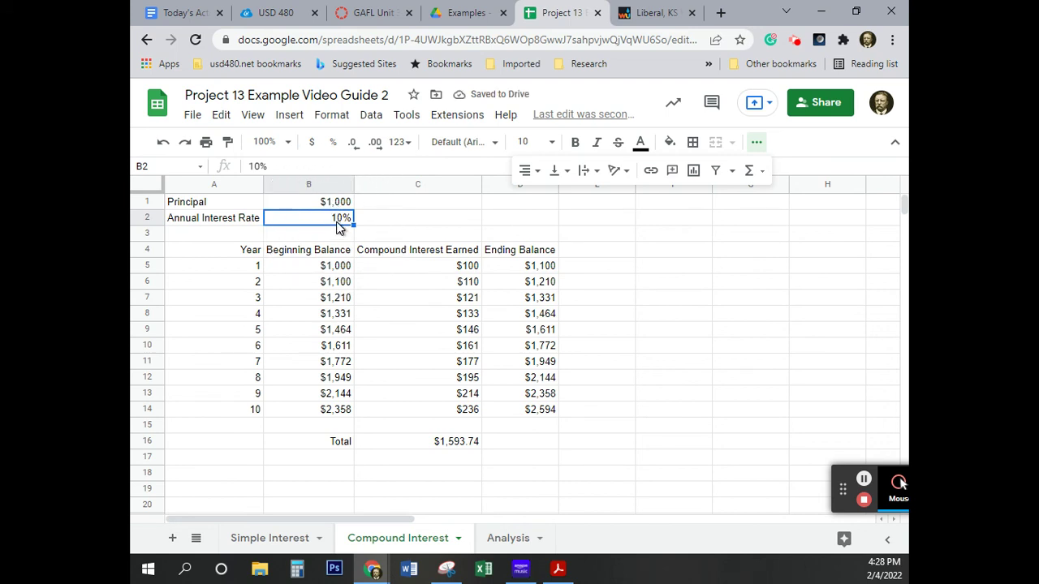
click(336, 222)
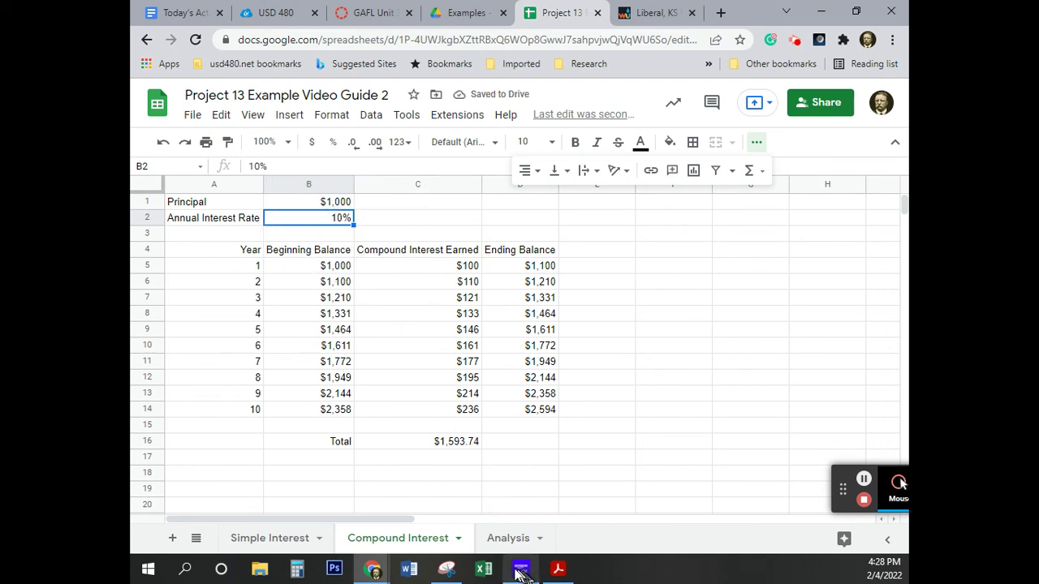
click(268, 545)
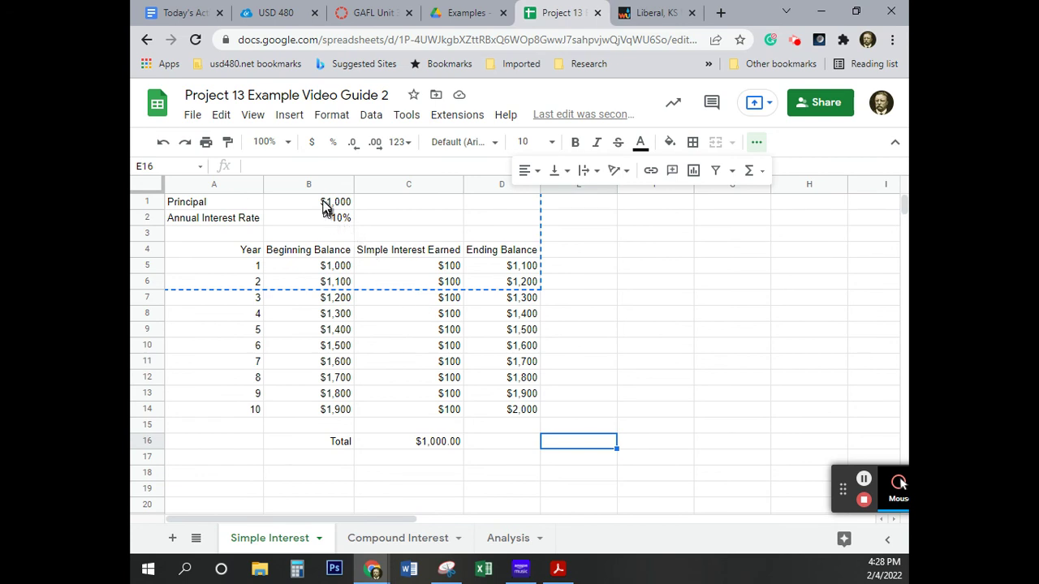
click(369, 542)
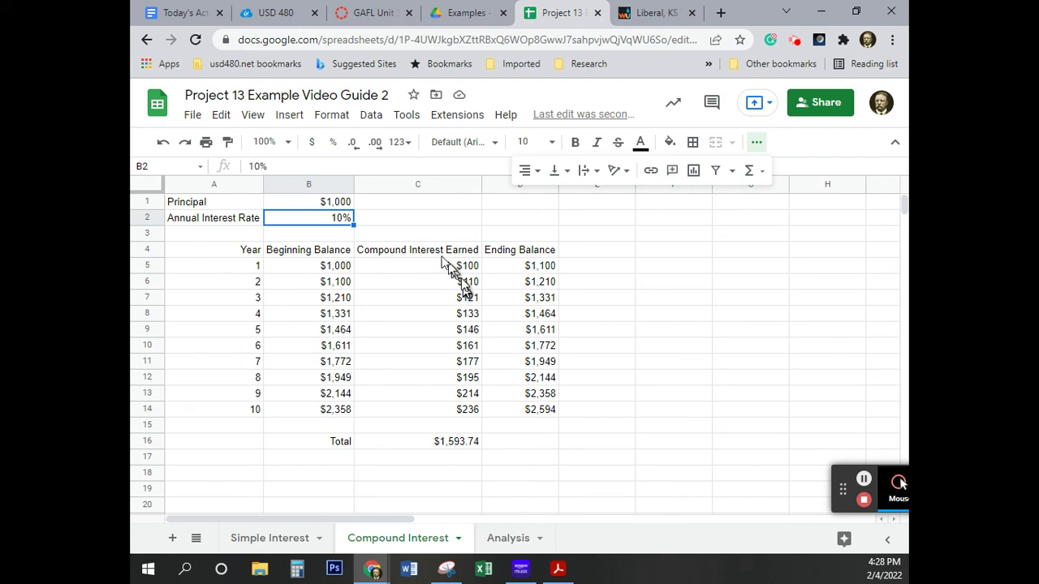
click(341, 217)
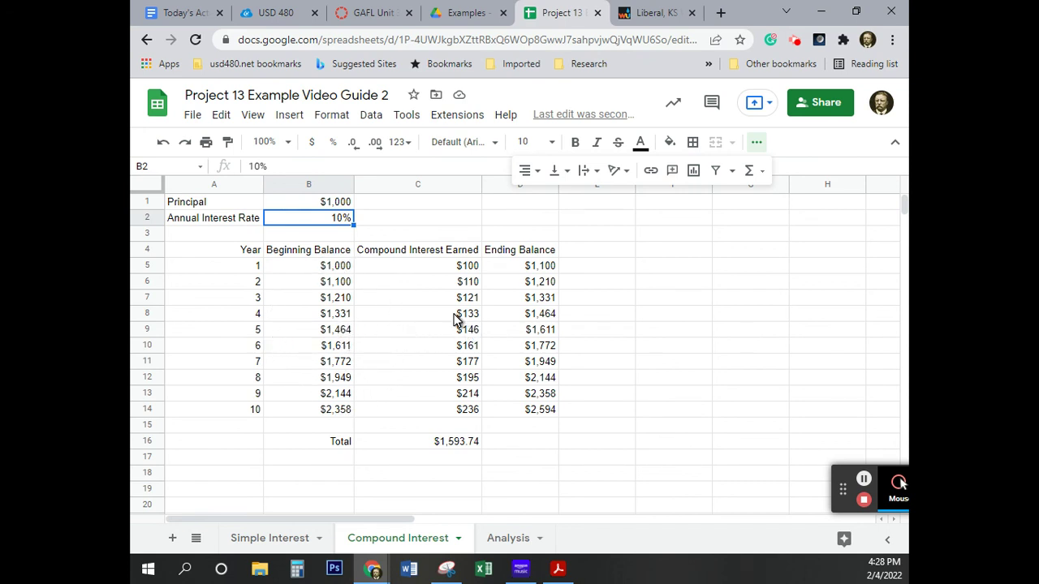
Step: Examine which cells the compound interest formulas for years 2 and 5 in C6 and C9 reference, leaving both formulas unedited
click(430, 287)
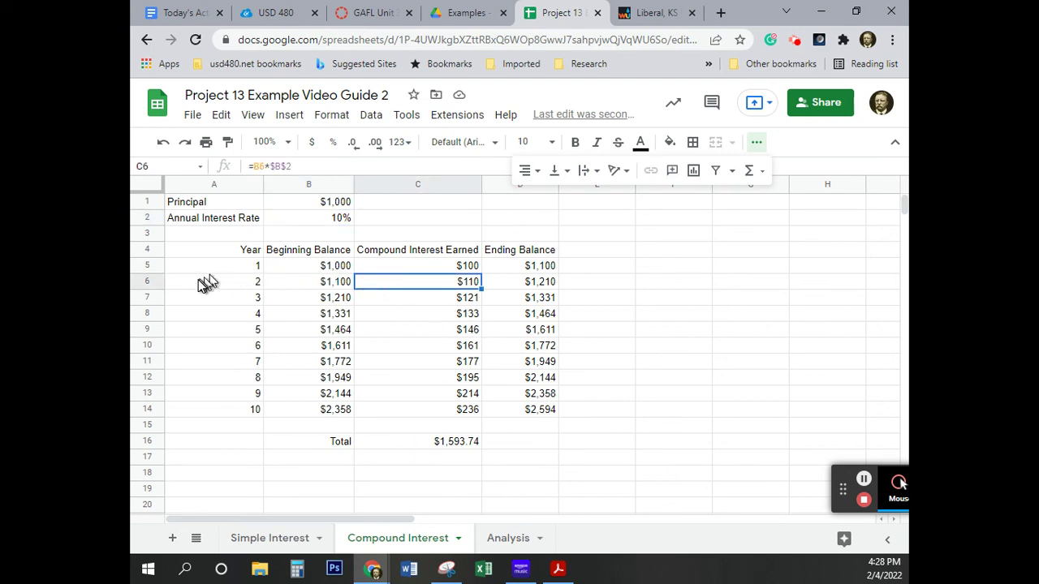
click(326, 168)
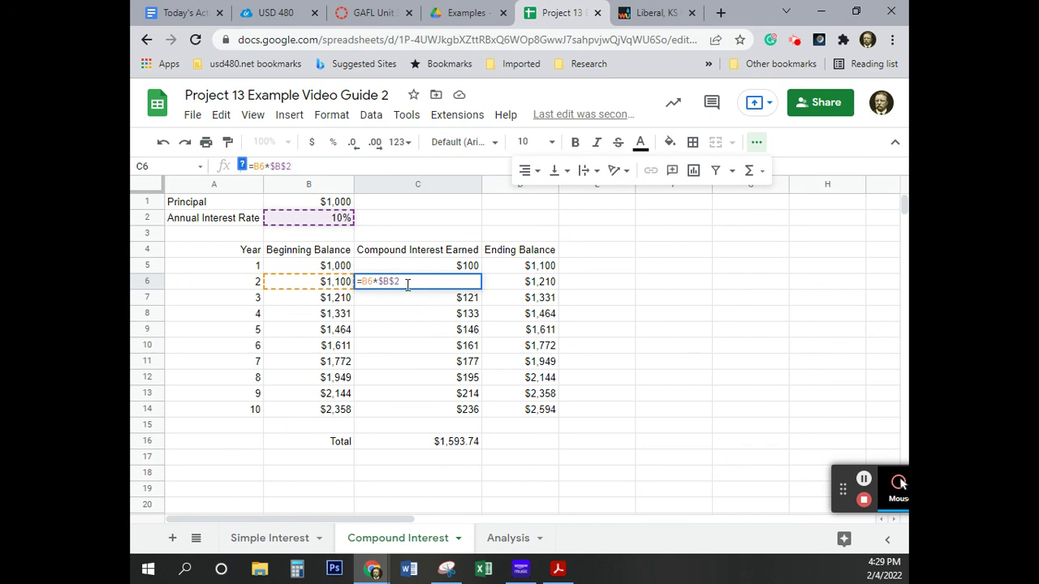
click(755, 375)
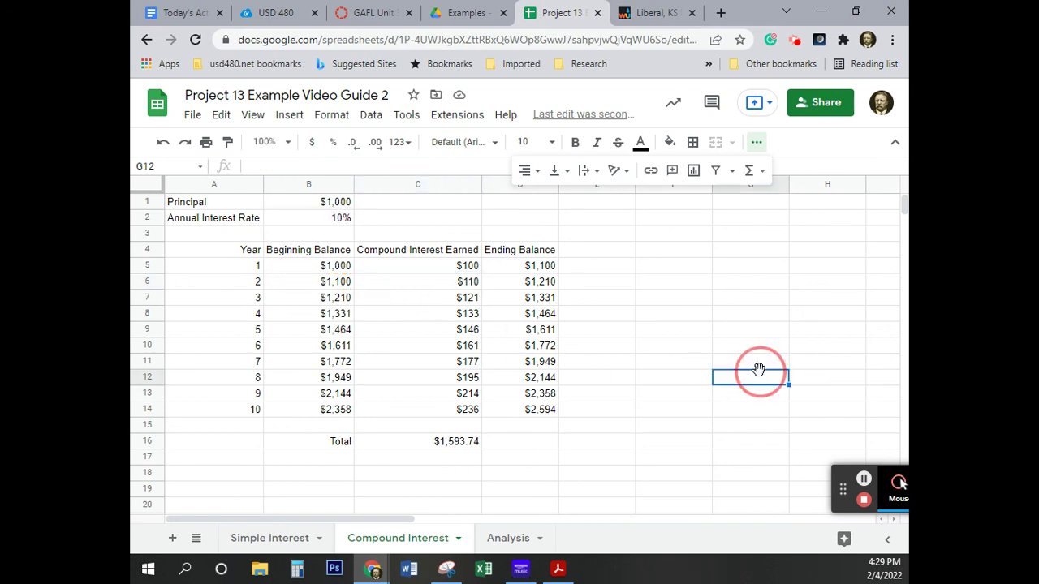
click(449, 336)
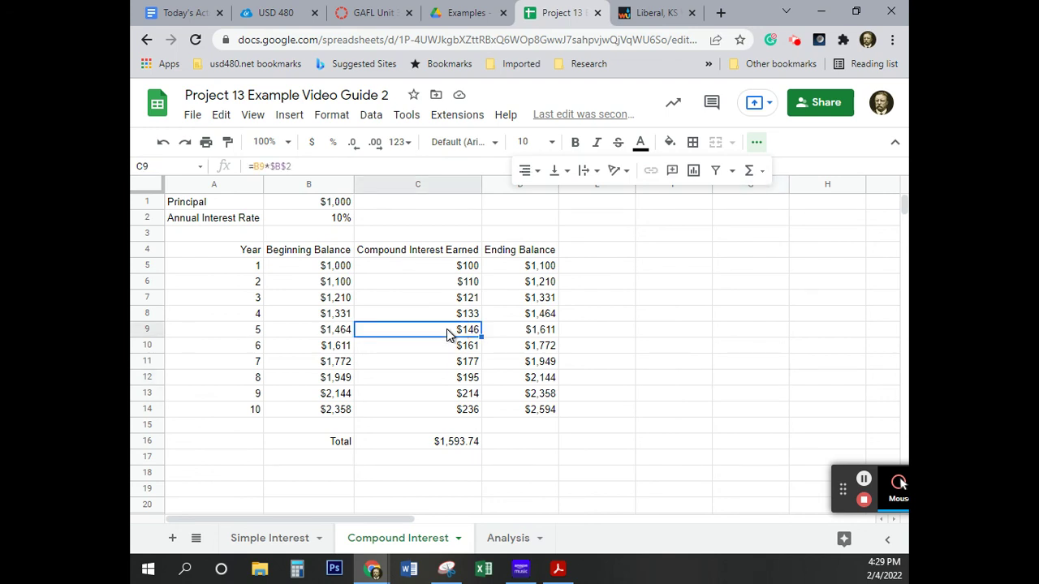
click(313, 167)
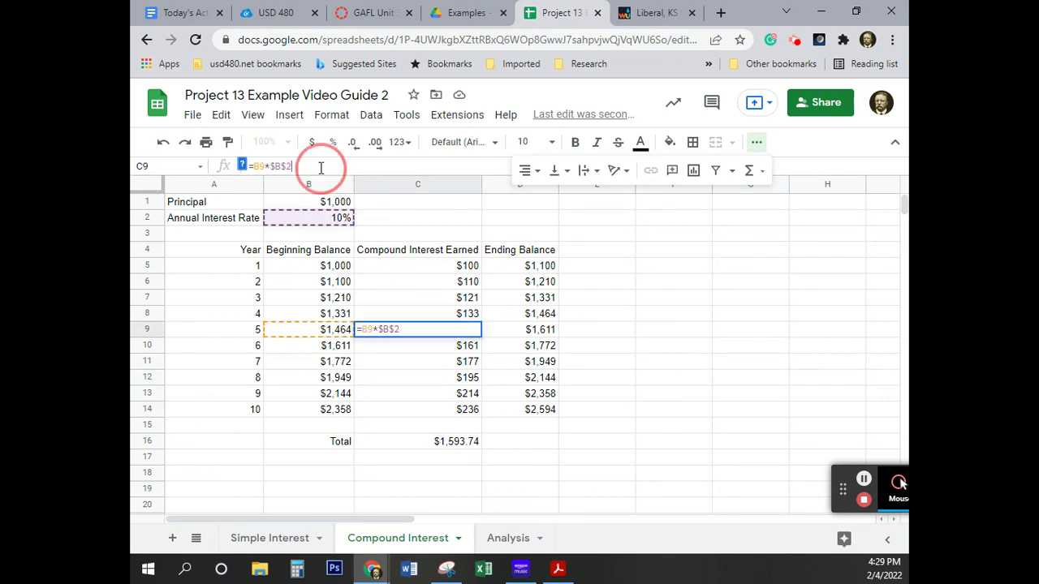
click(369, 329)
click(367, 329)
click(390, 333)
click(317, 222)
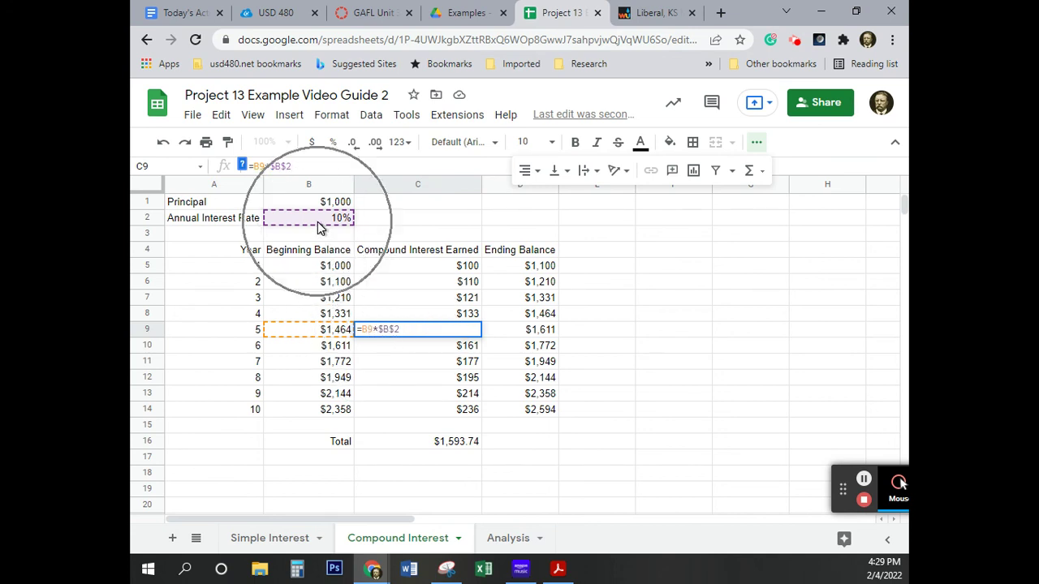
click(742, 390)
Step: Check the interest formulas in C10, C7 and C8, examining the absolute reference to the annual interest rate in C8
click(459, 317)
click(457, 344)
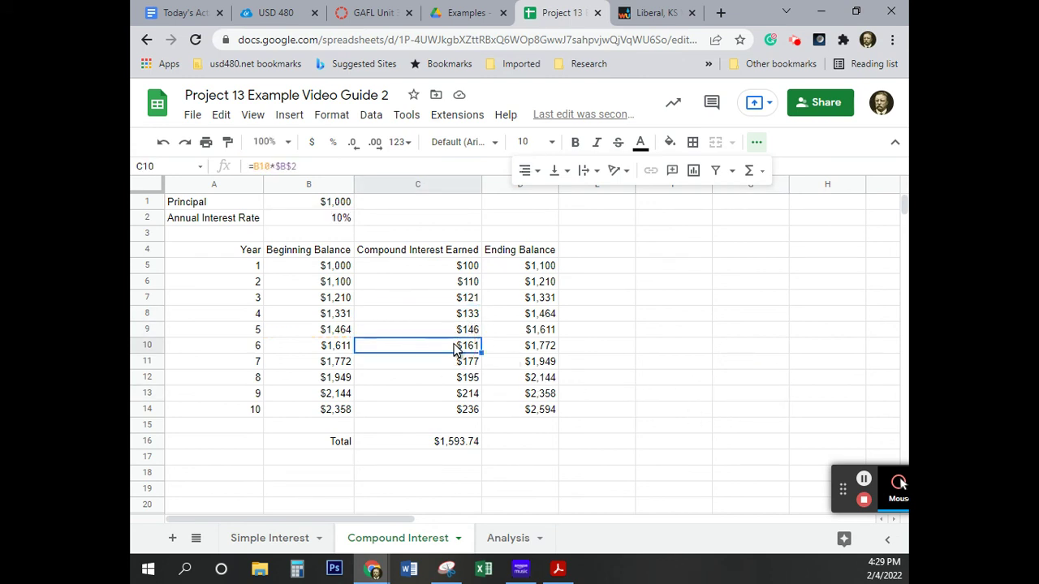
click(448, 298)
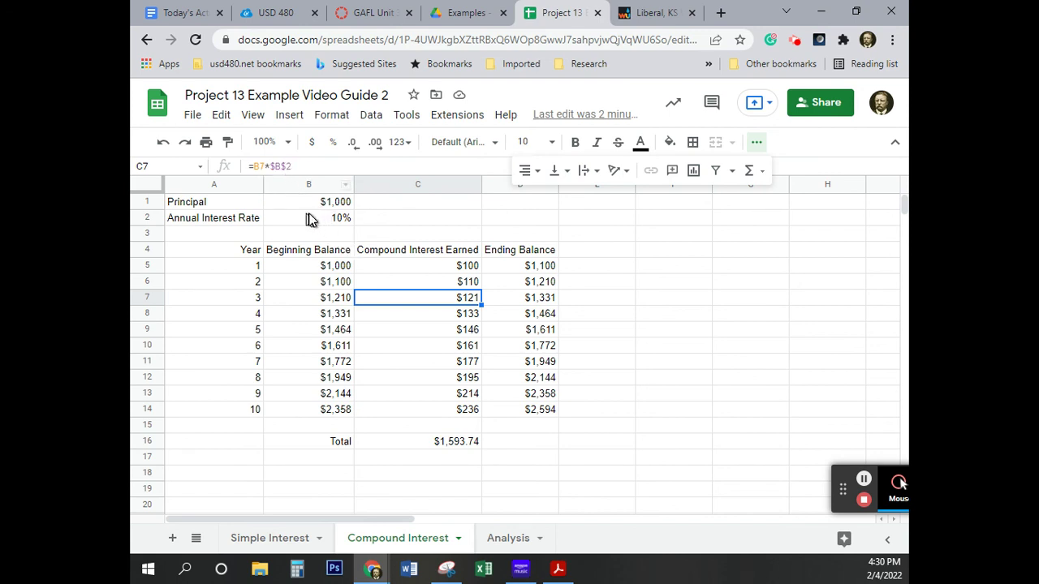
click(398, 316)
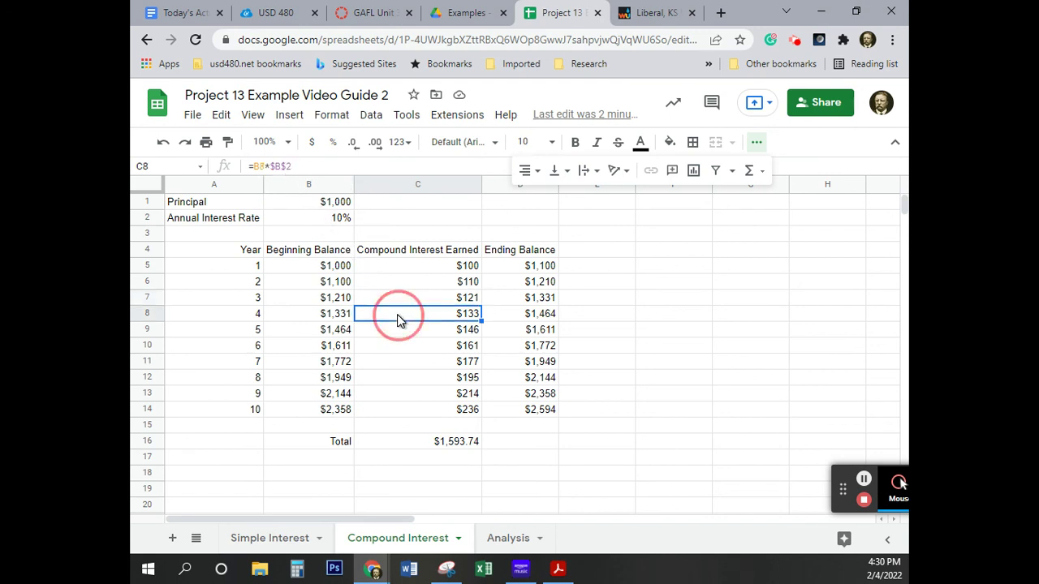
click(260, 166)
click(288, 166)
click(324, 218)
click(276, 166)
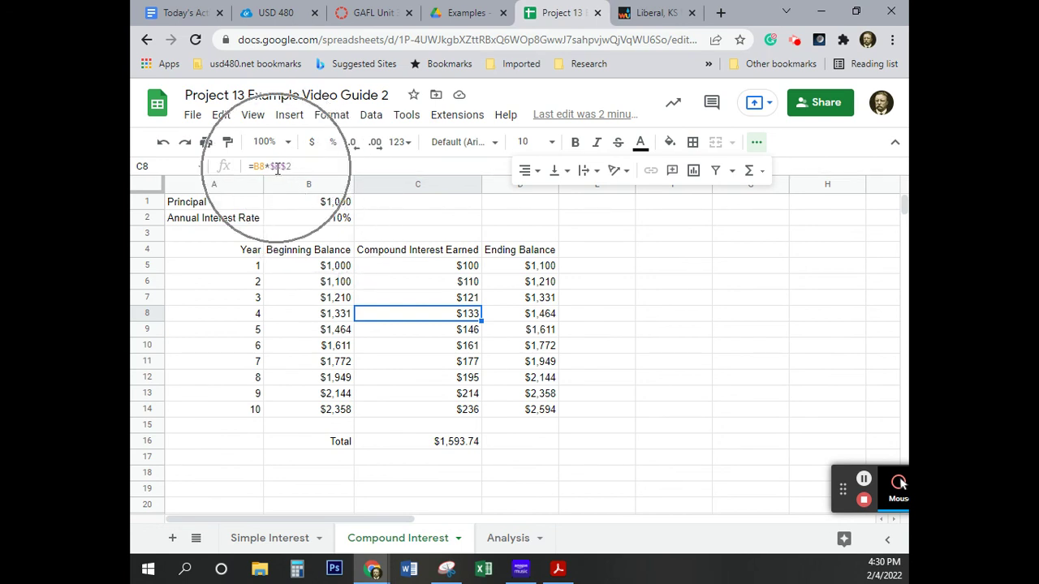
click(277, 168)
click(280, 167)
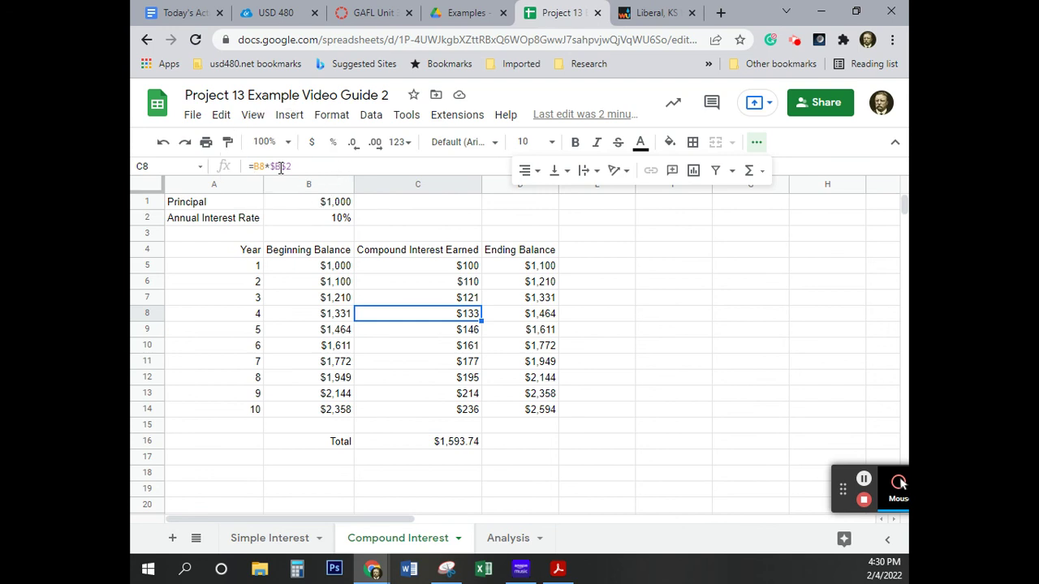
click(280, 166)
click(280, 167)
click(289, 166)
click(274, 167)
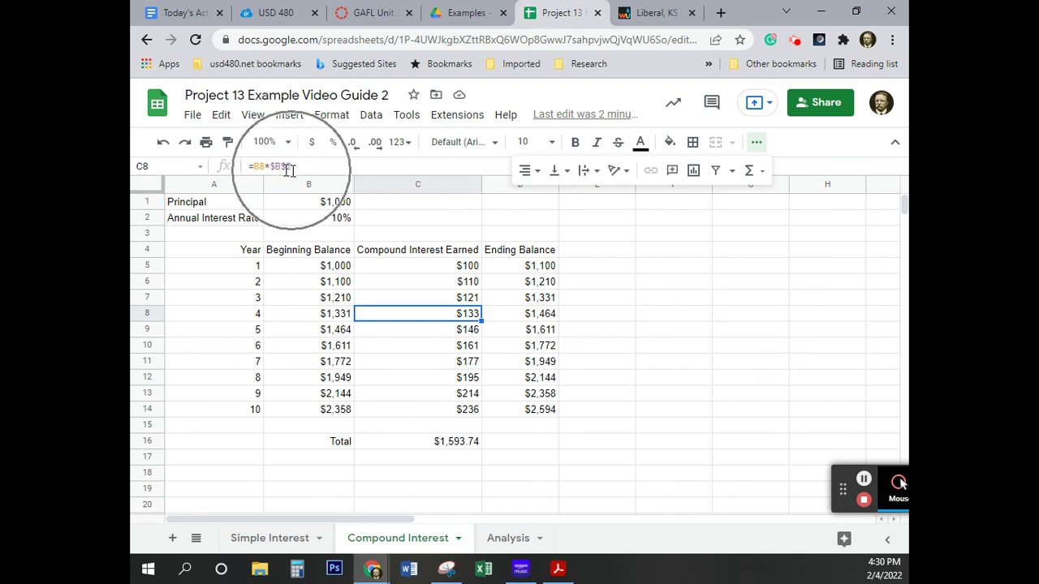
click(280, 166)
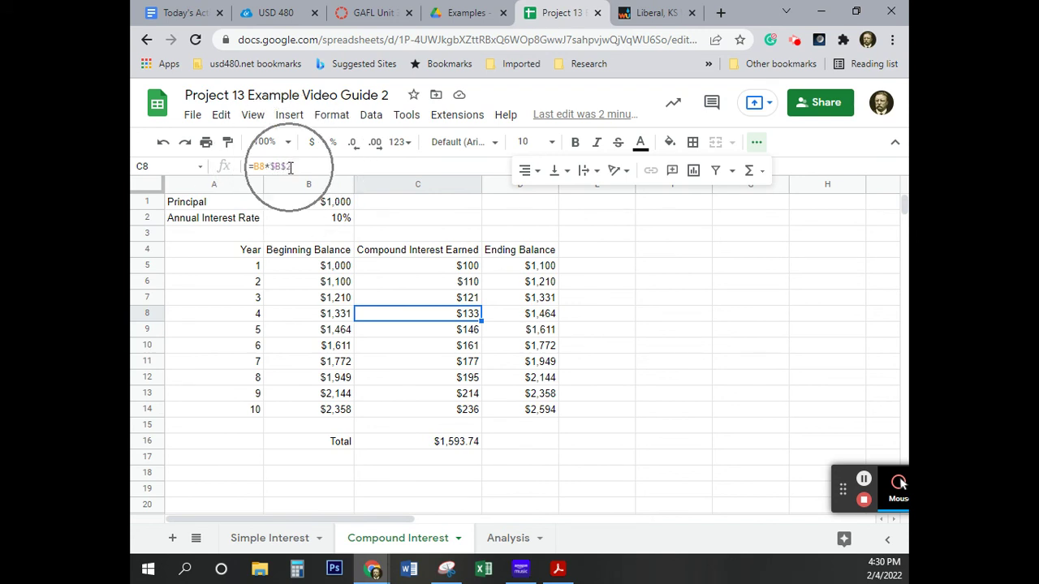
Step: Compare the compound interest formulas for years 5 through 10, cell by cell from C9 to C14
click(412, 333)
click(405, 347)
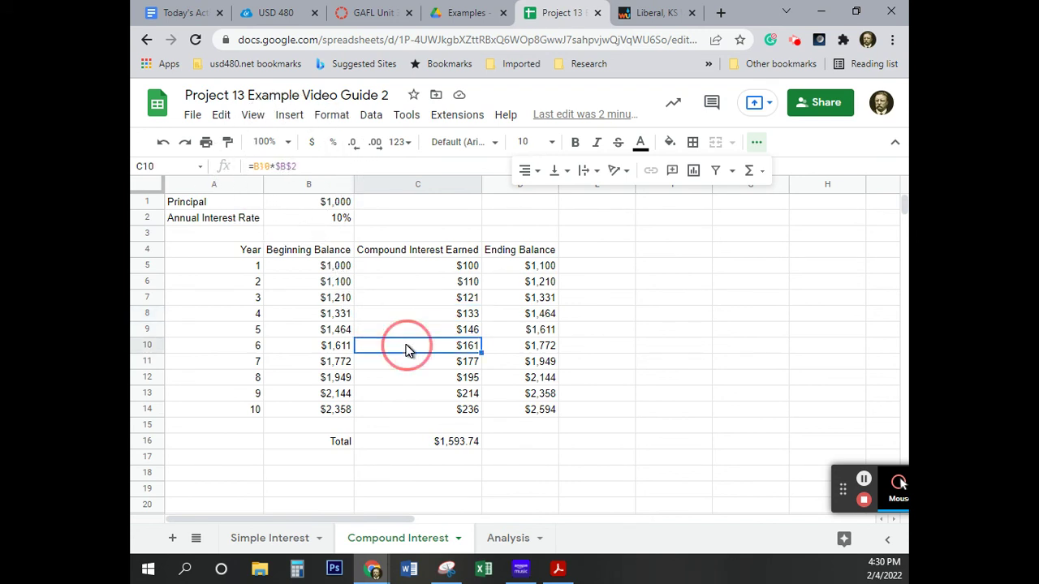
click(422, 365)
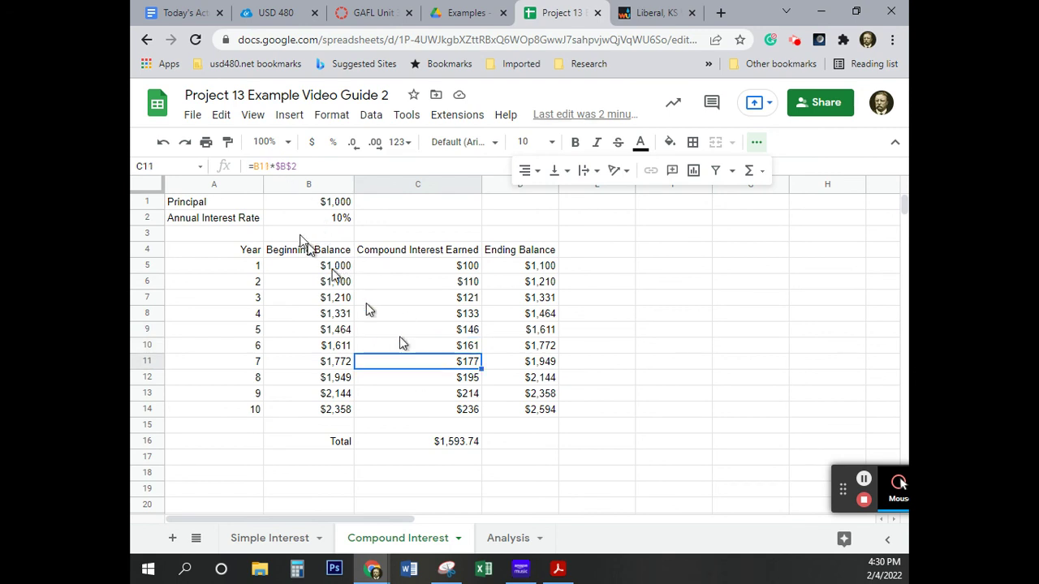
click(437, 377)
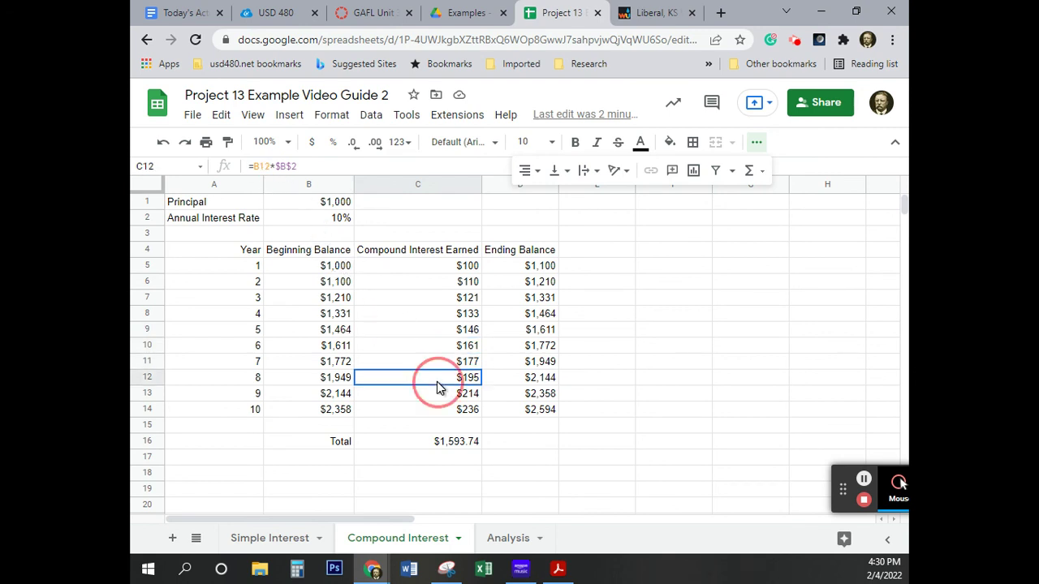
click(438, 391)
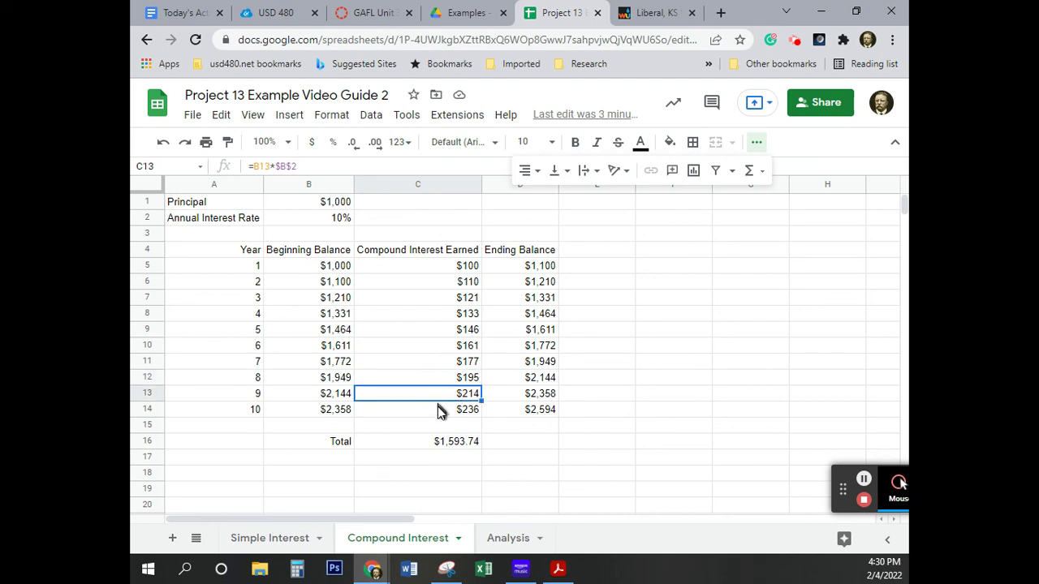
click(437, 408)
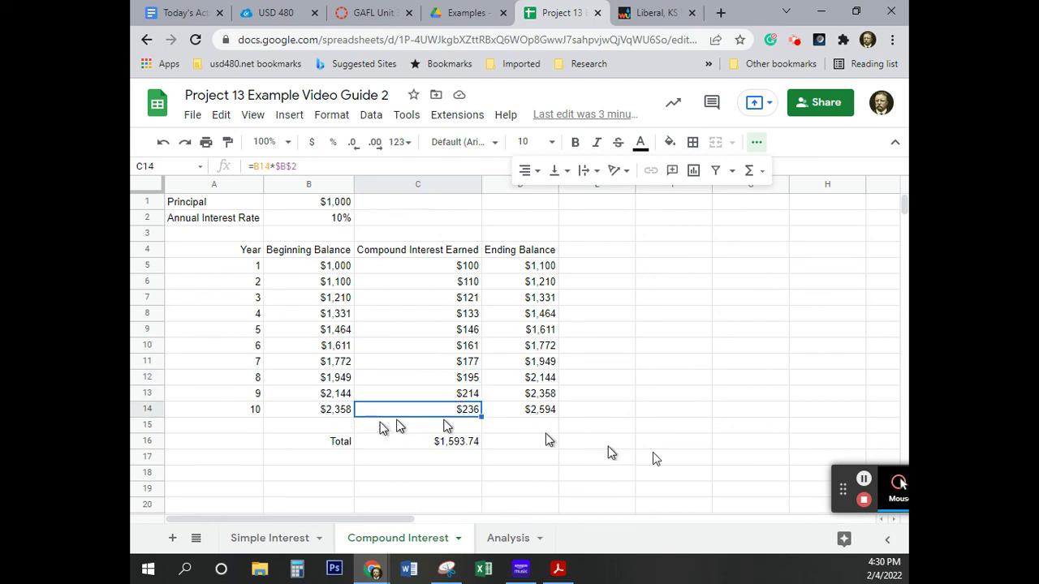